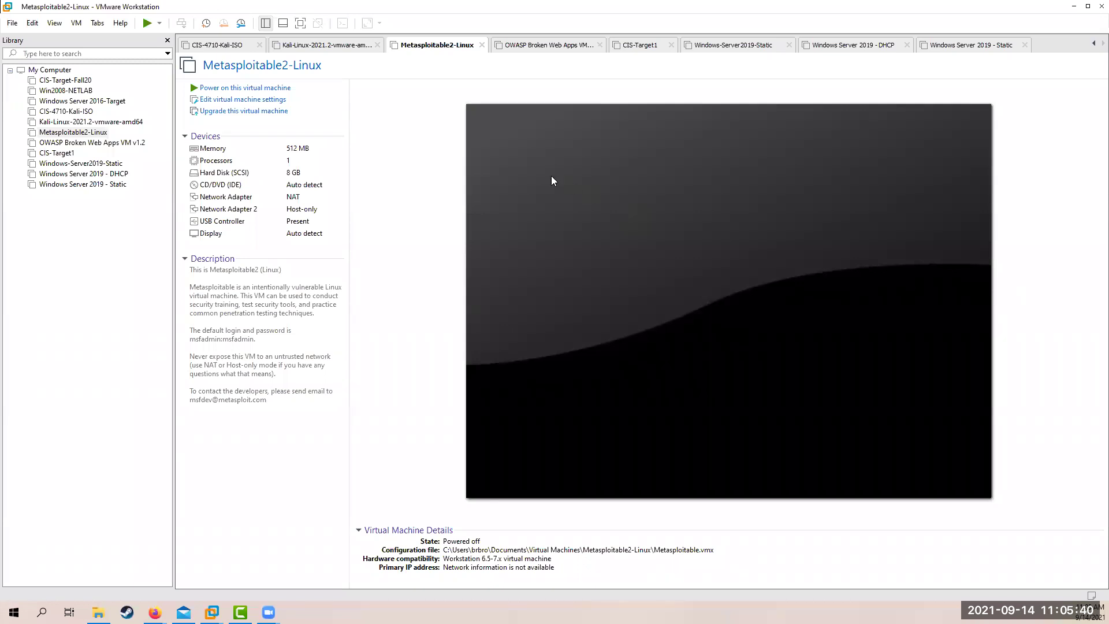
Launch the New Virtual Machine Wizard from the File menu
click(13, 23)
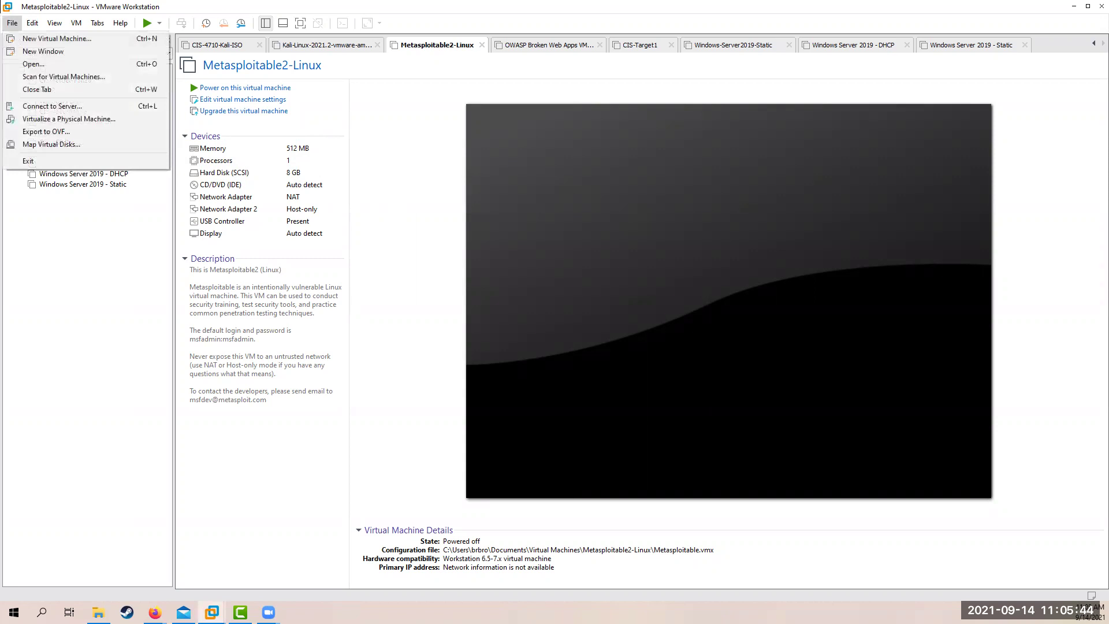
click(43, 39)
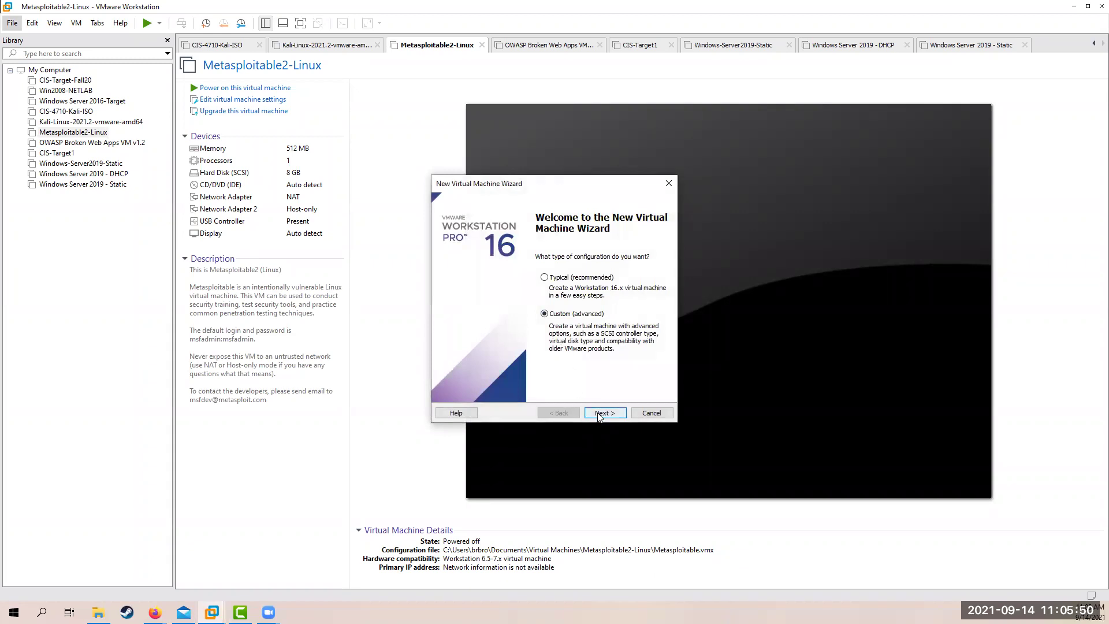
Choose custom setup, Workstation 16.x compatibility, install OS later, and a Linux Fedora 64-bit guest
click(598, 415)
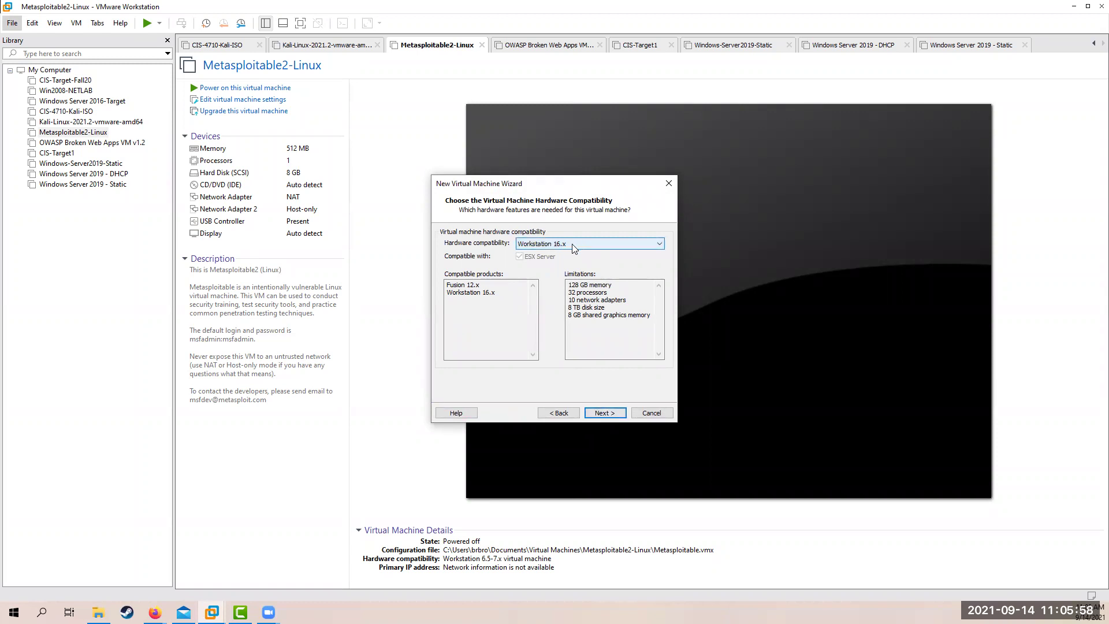
click(601, 414)
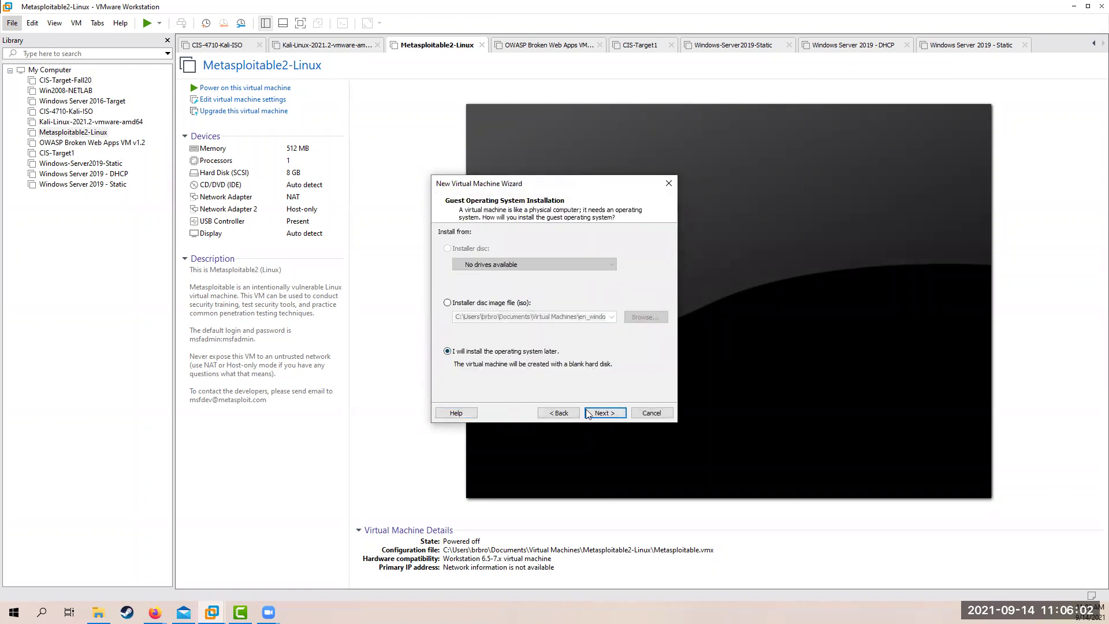
click(602, 414)
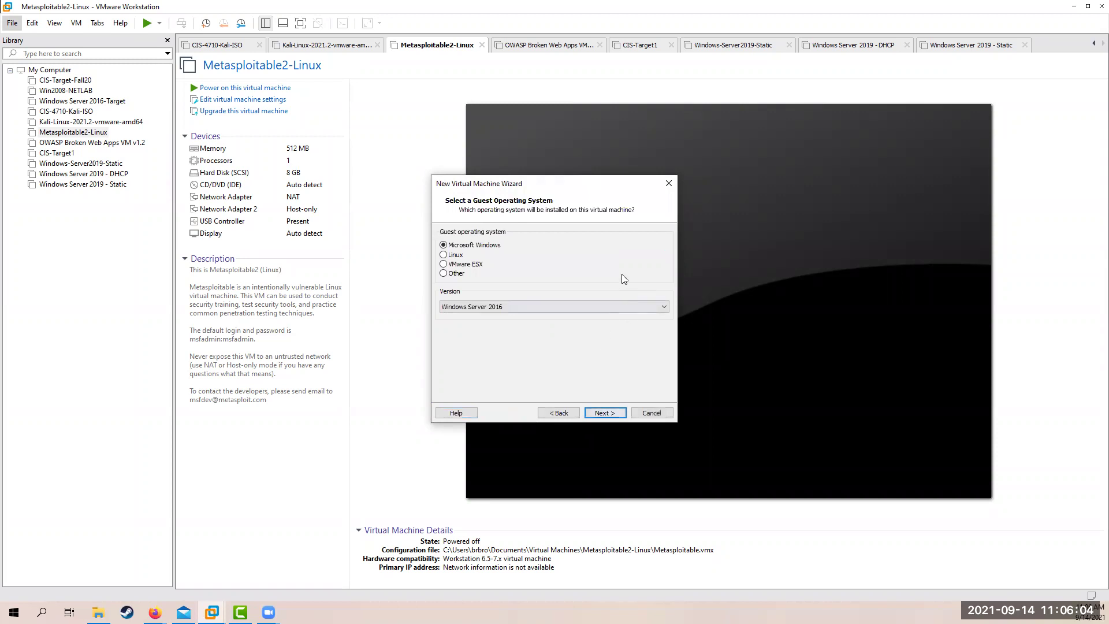
click(456, 256)
click(566, 307)
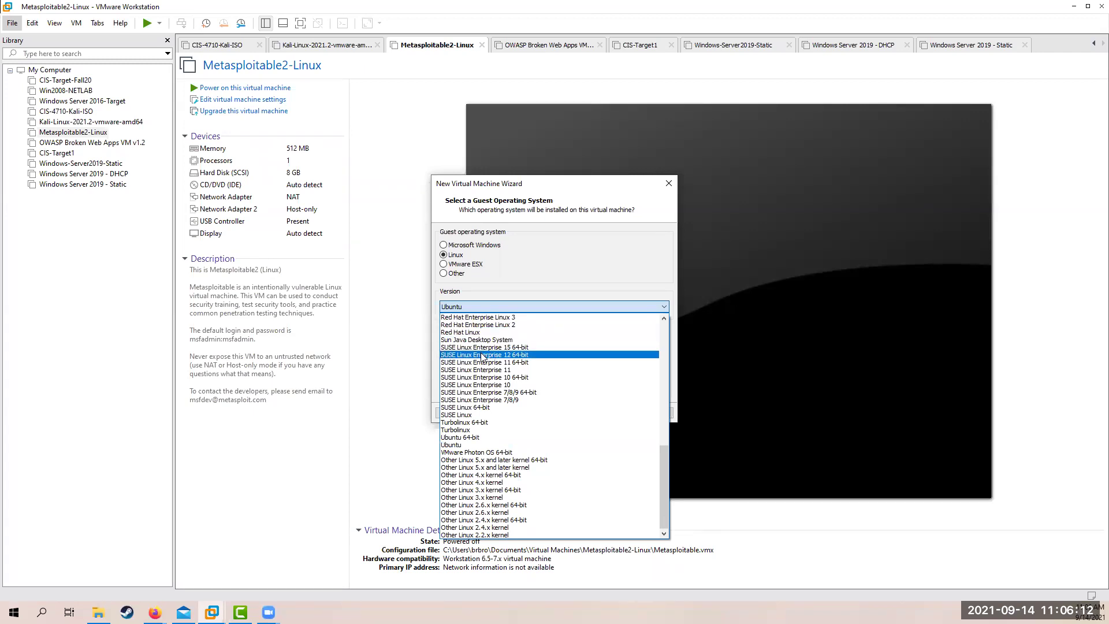
scroll(482, 356, up, 10)
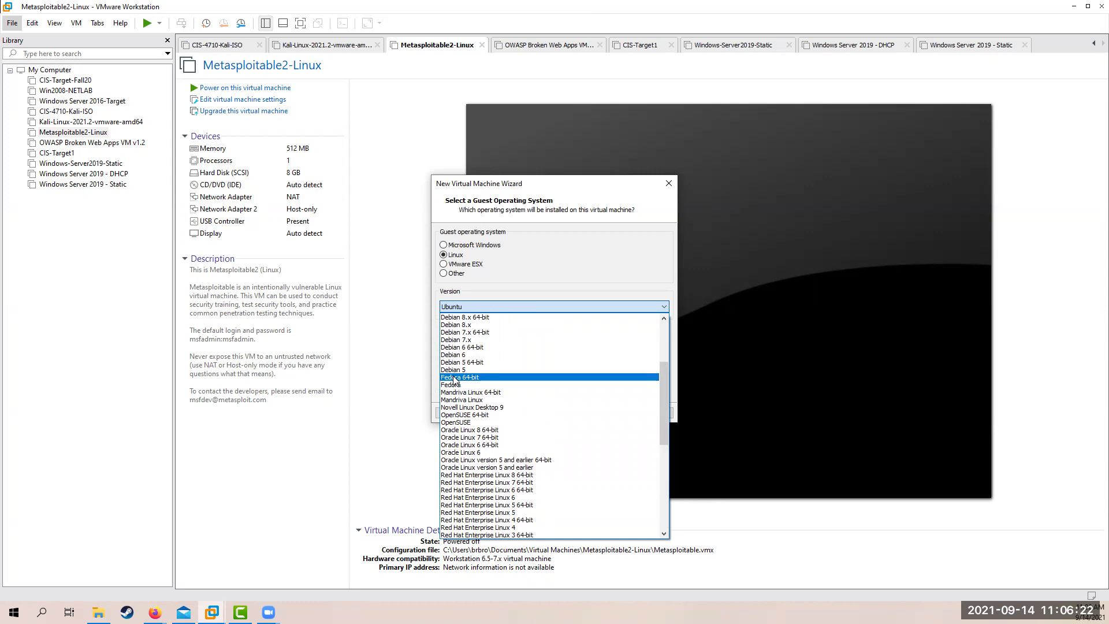
click(454, 379)
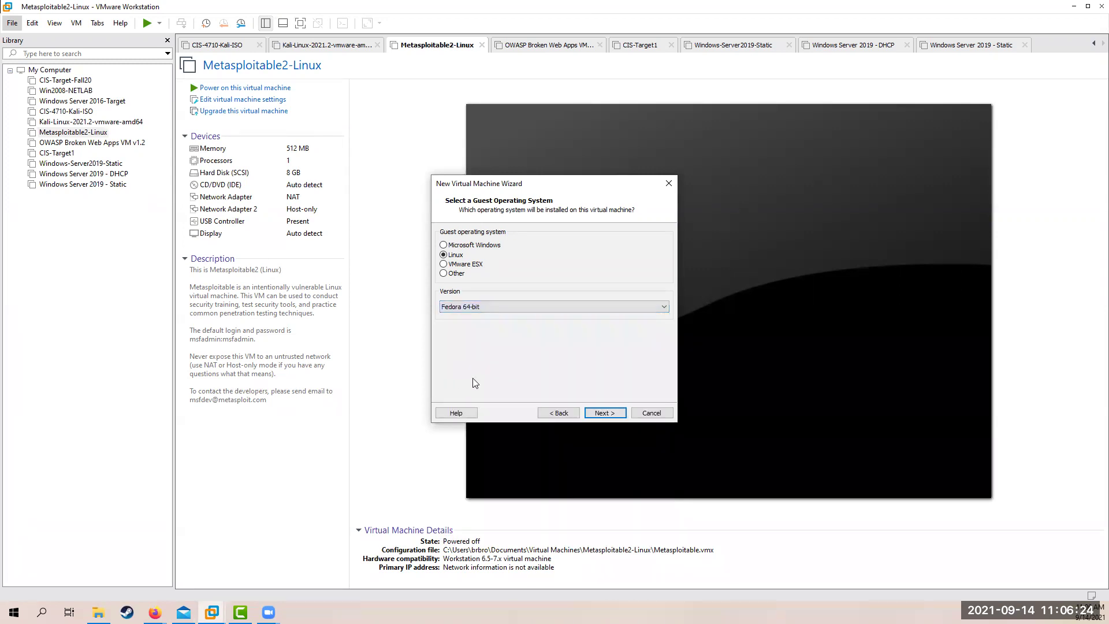
Name the virtual machine 'Fedora' and keep 1 processor with 1 core
click(603, 412)
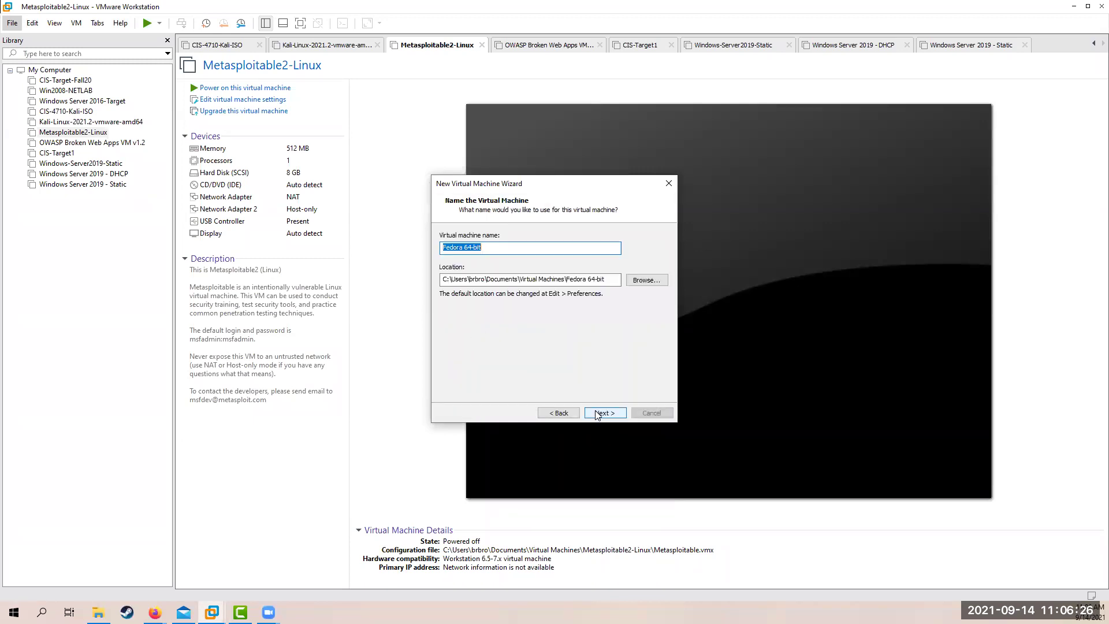
click(514, 248)
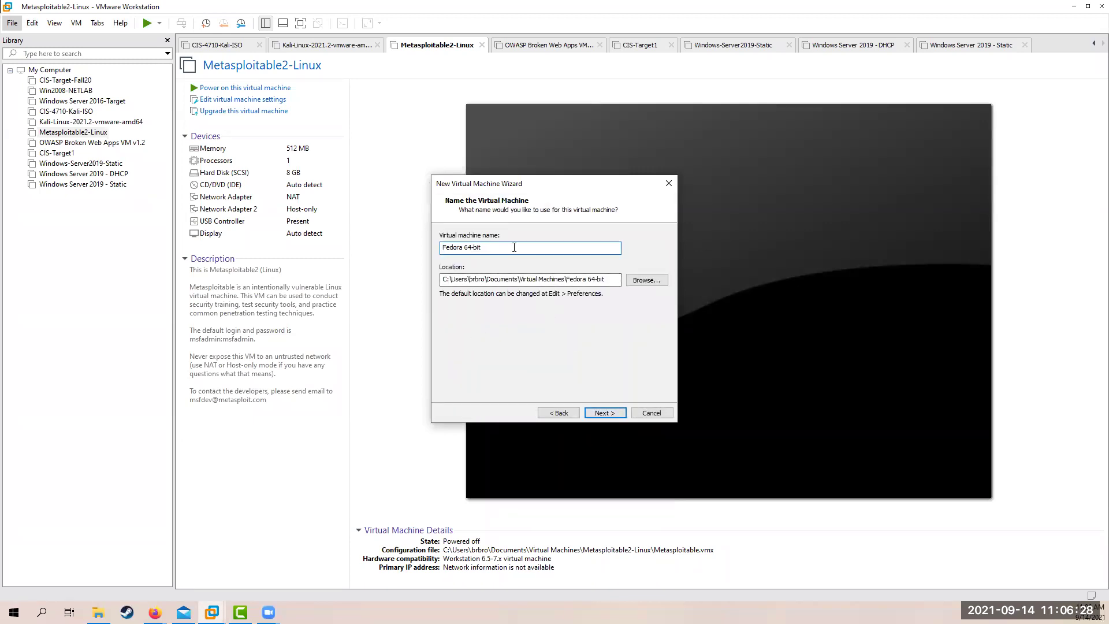
key(BackSpace)
key(BackSpace)
key(BackSpace)
click(604, 413)
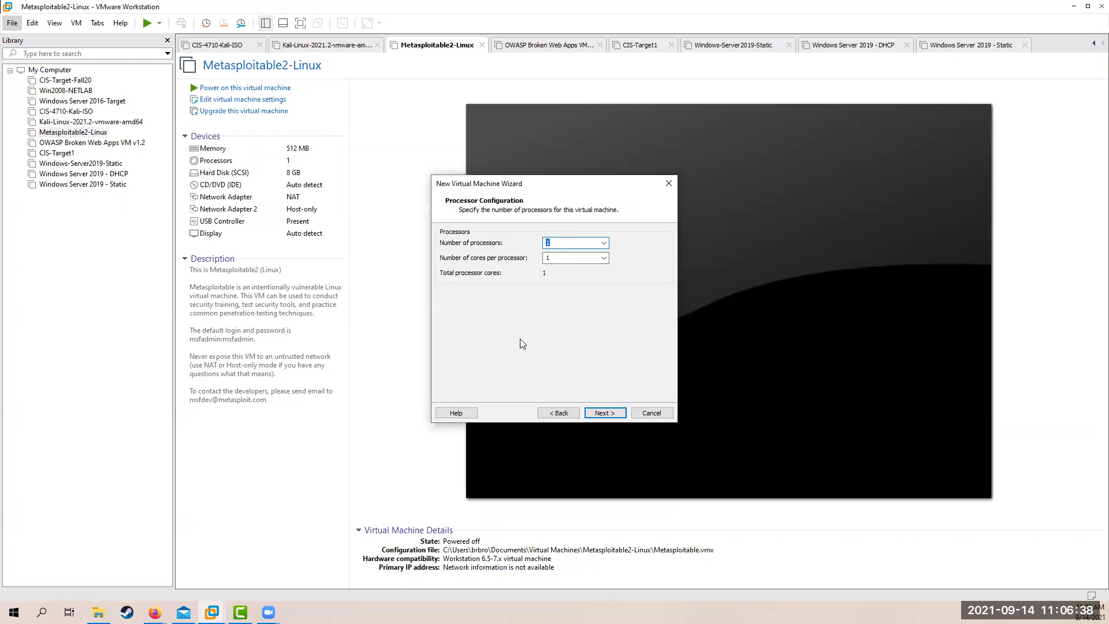
click(604, 413)
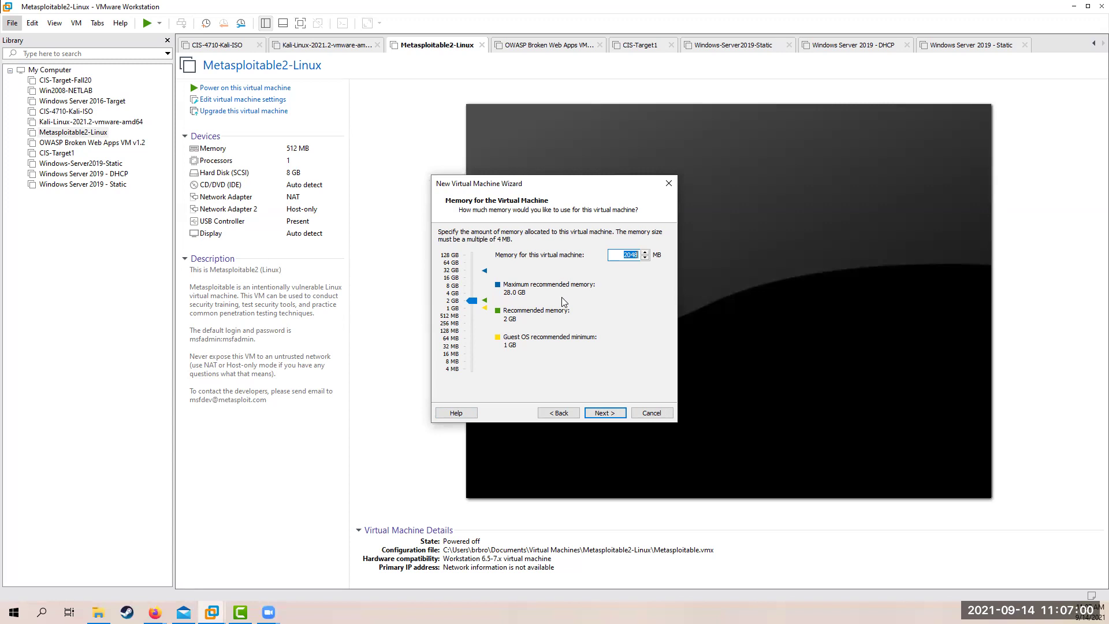
Accept 2048 MB memory, NAT, LSI Logic, SCSI and a new 20 GB split disk Fedora.vmdk
click(611, 413)
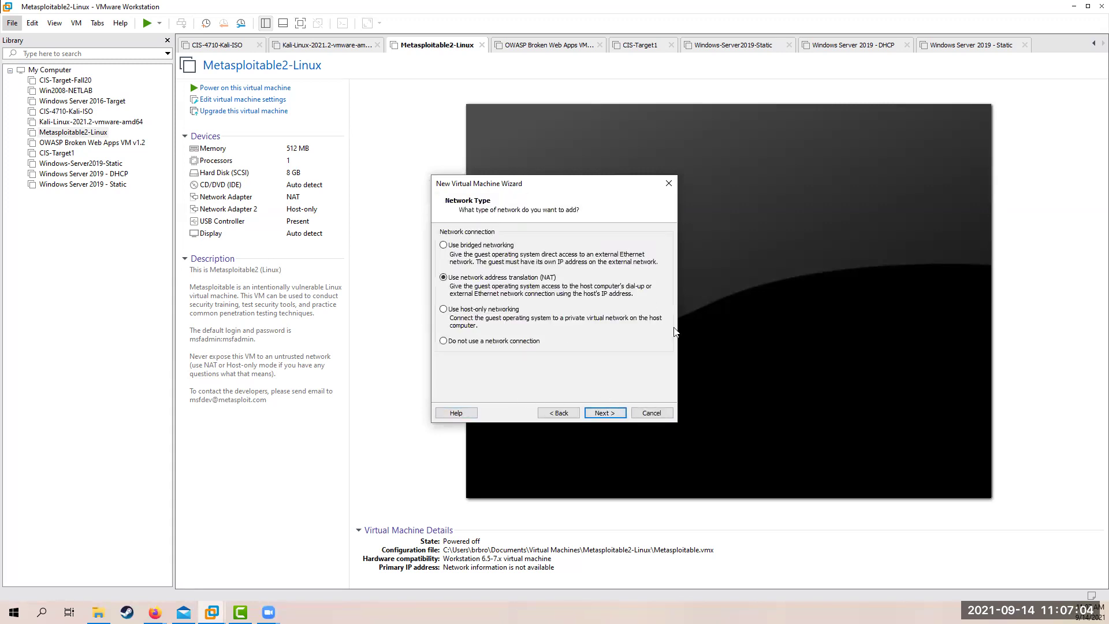
click(604, 415)
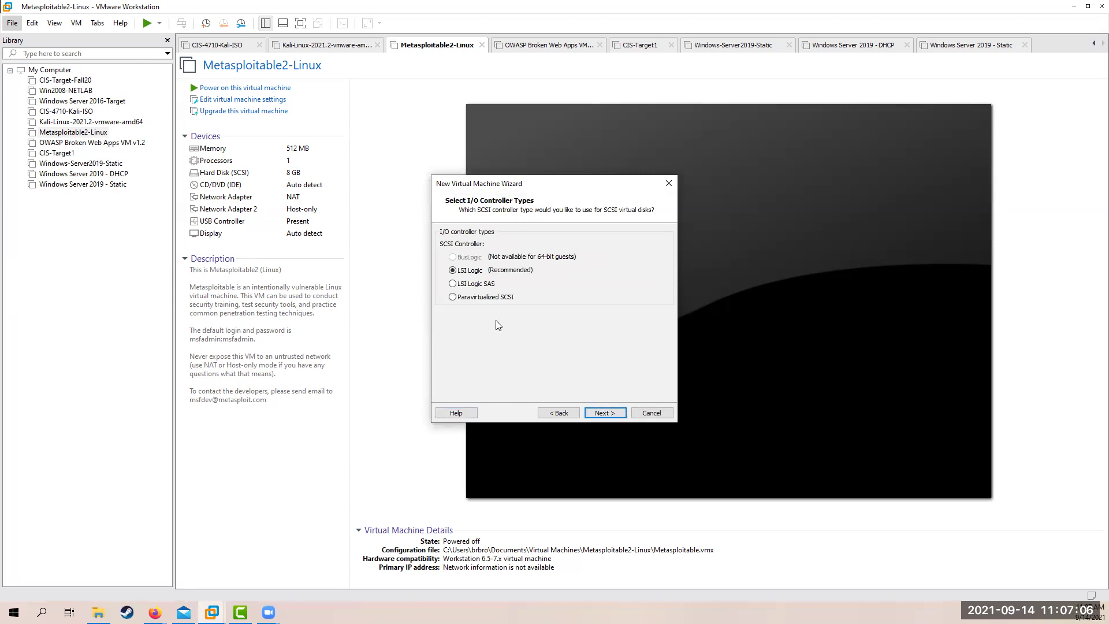
click(603, 413)
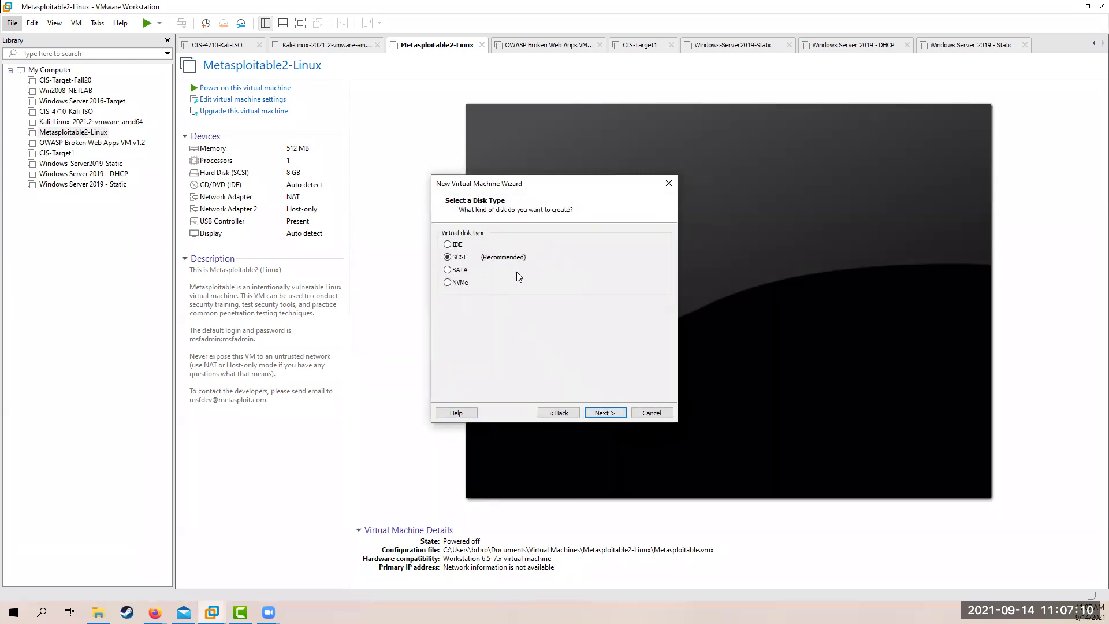
click(613, 414)
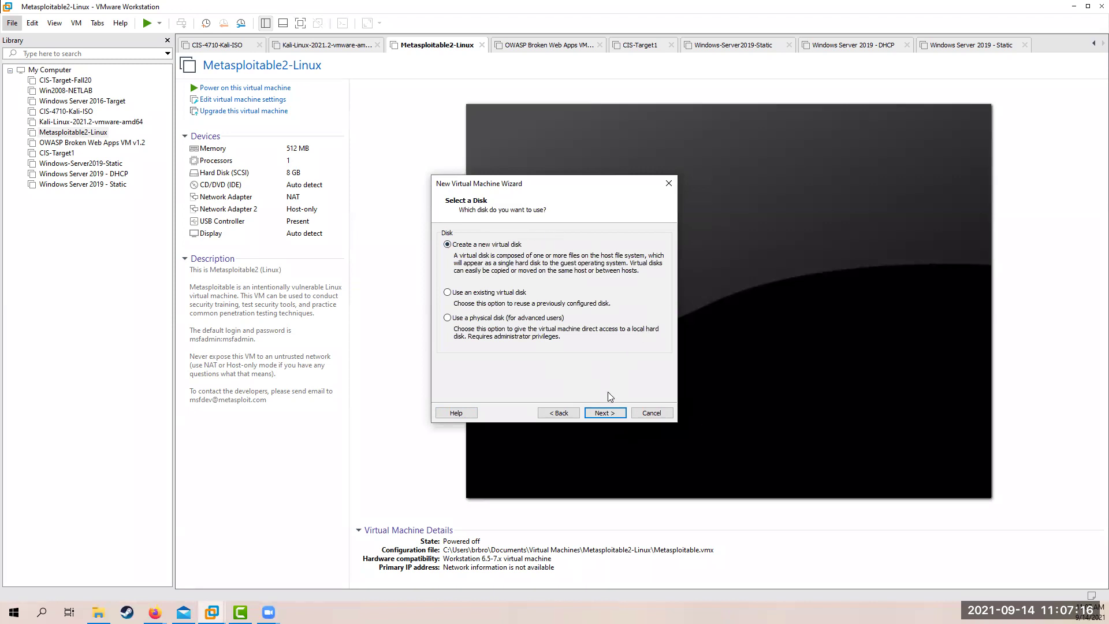
click(607, 414)
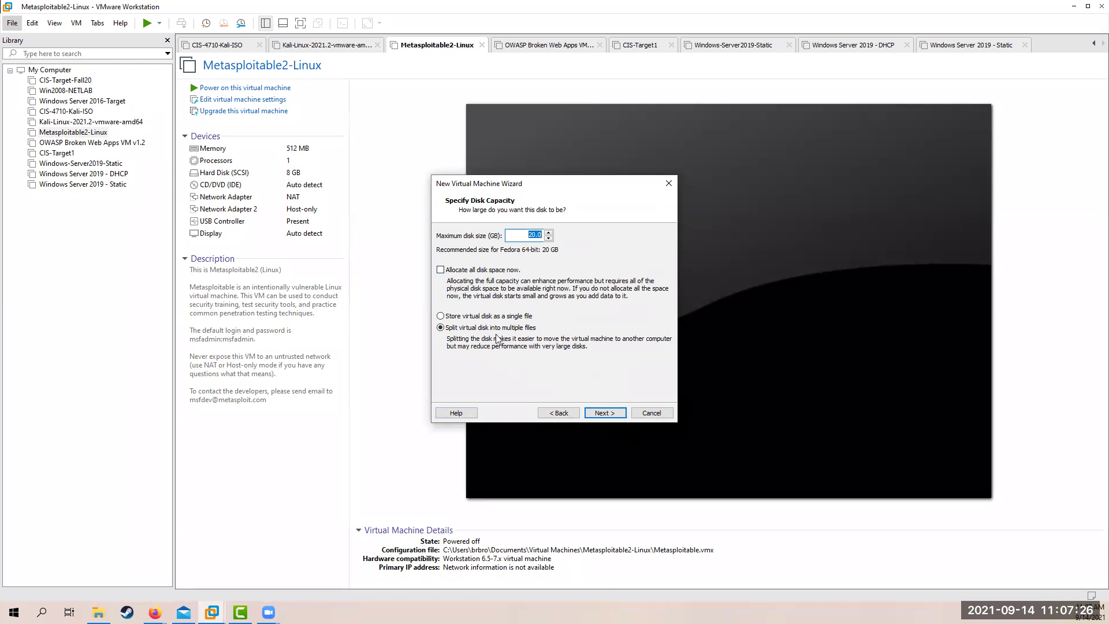
click(606, 414)
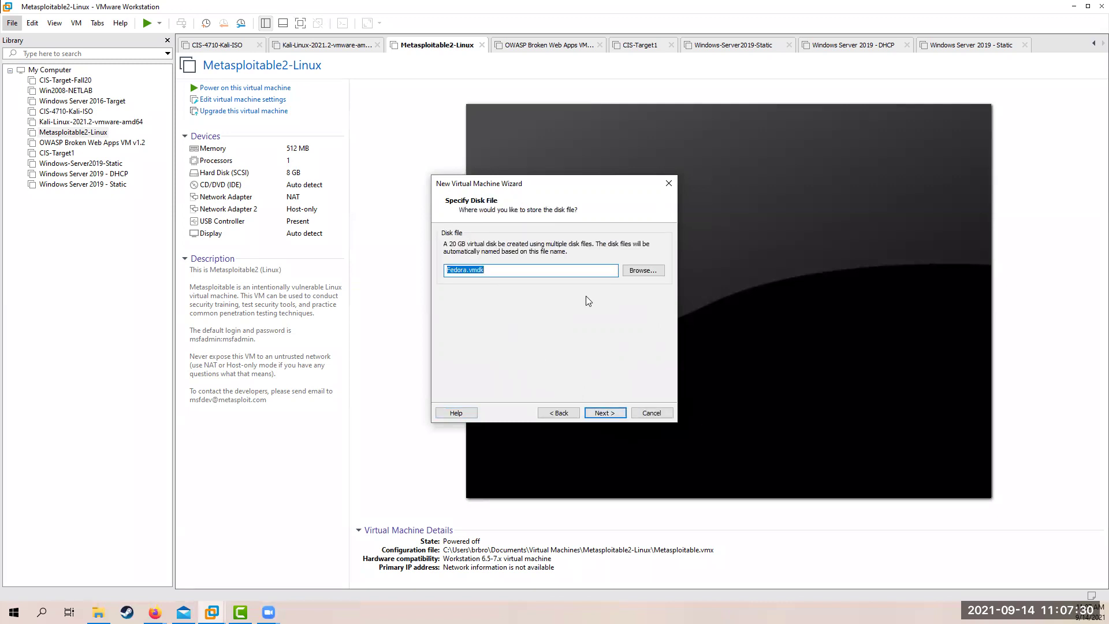
click(600, 413)
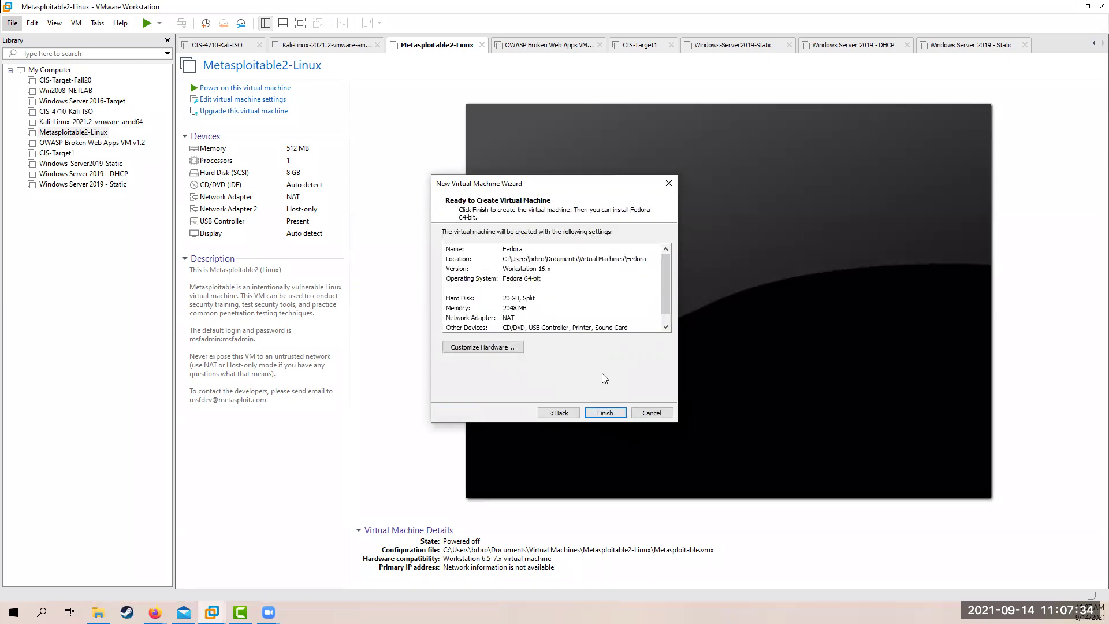
click(609, 413)
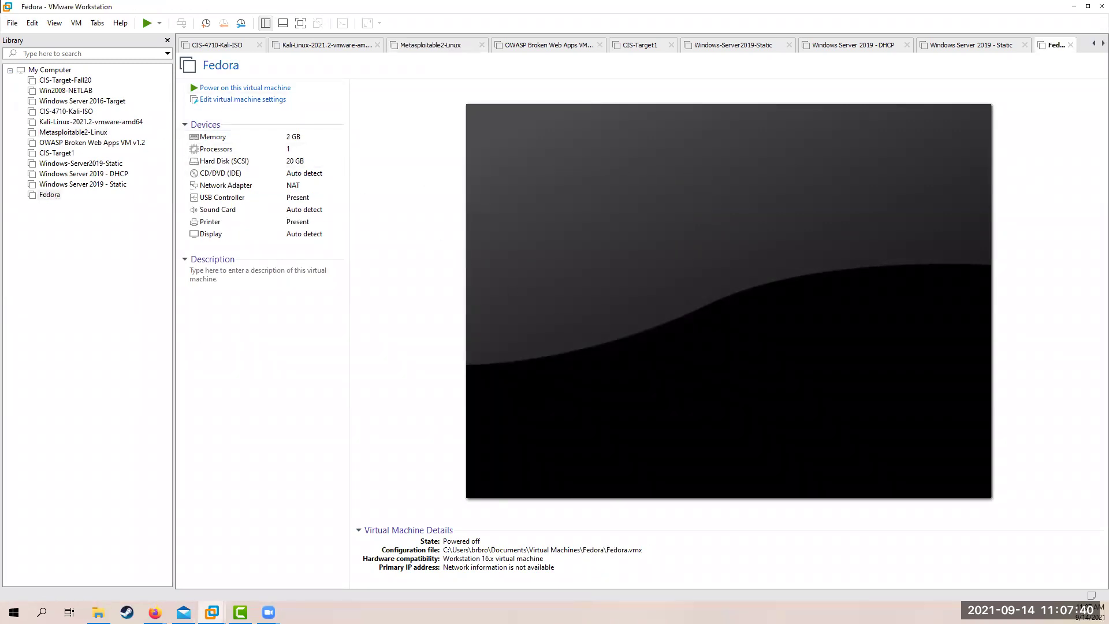
click(155, 612)
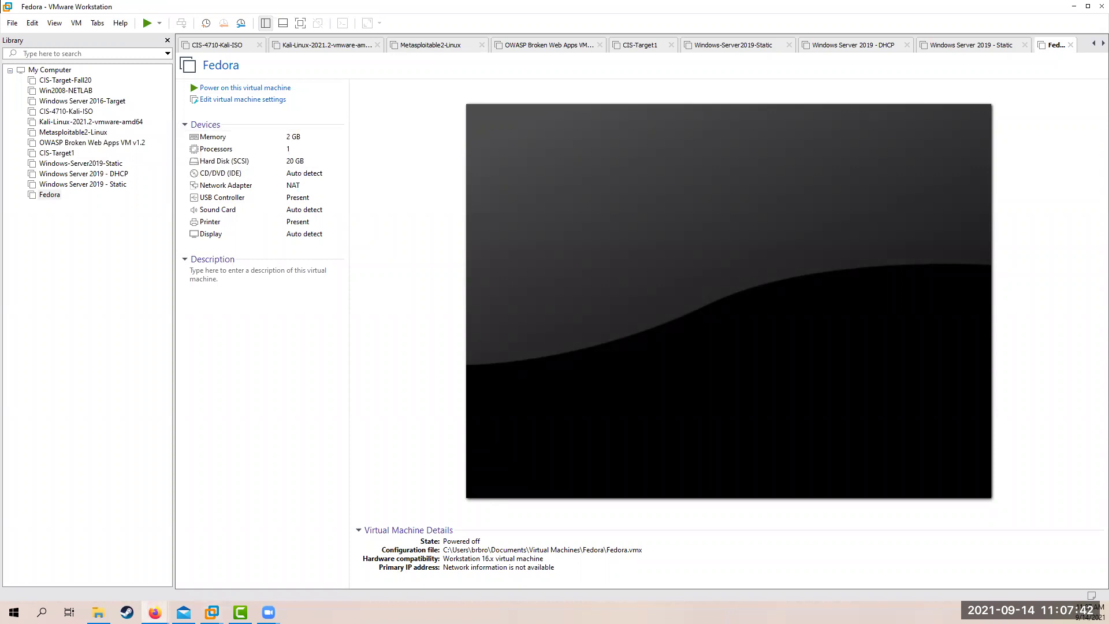
Save the Fedora 34 Server x86_64 standard ISO to disk and watch its download progress
drag(525, 28, 595, 3)
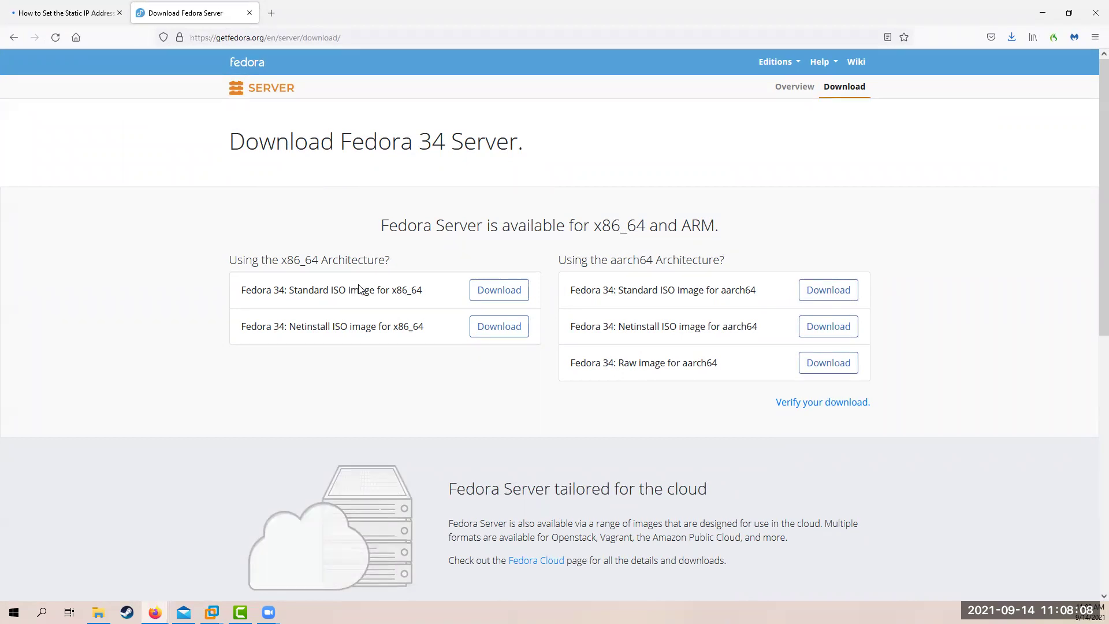
click(497, 295)
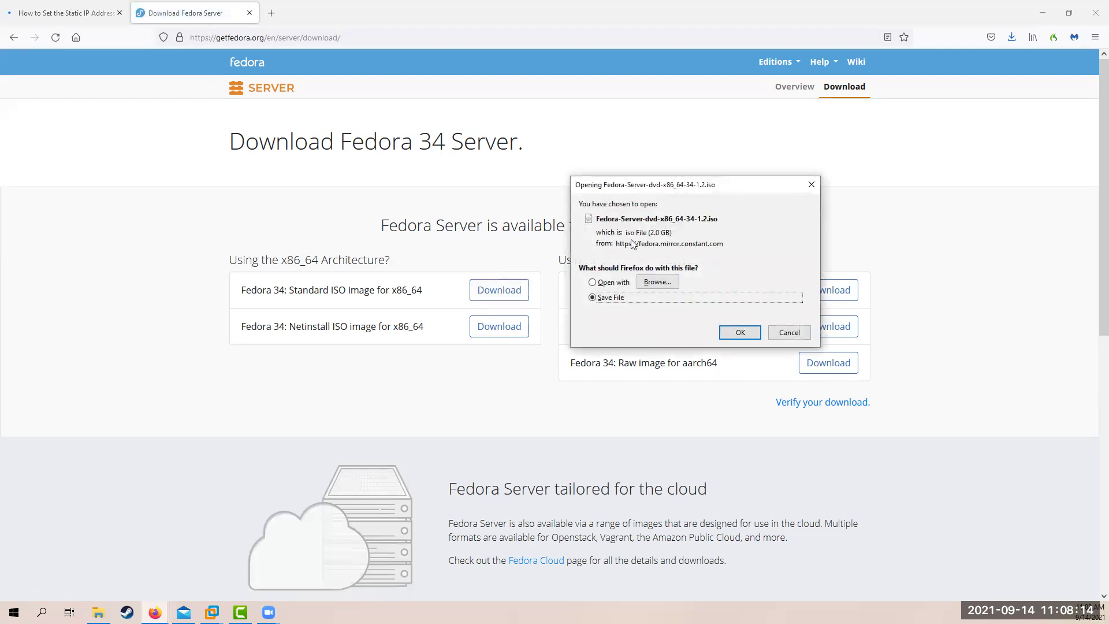
click(739, 334)
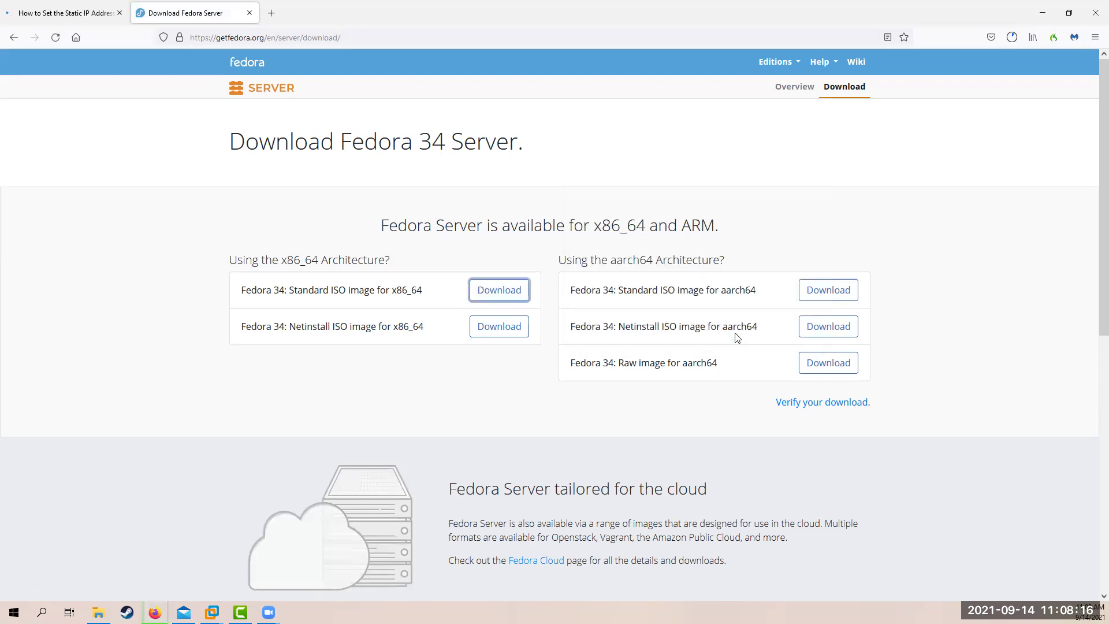
click(1012, 37)
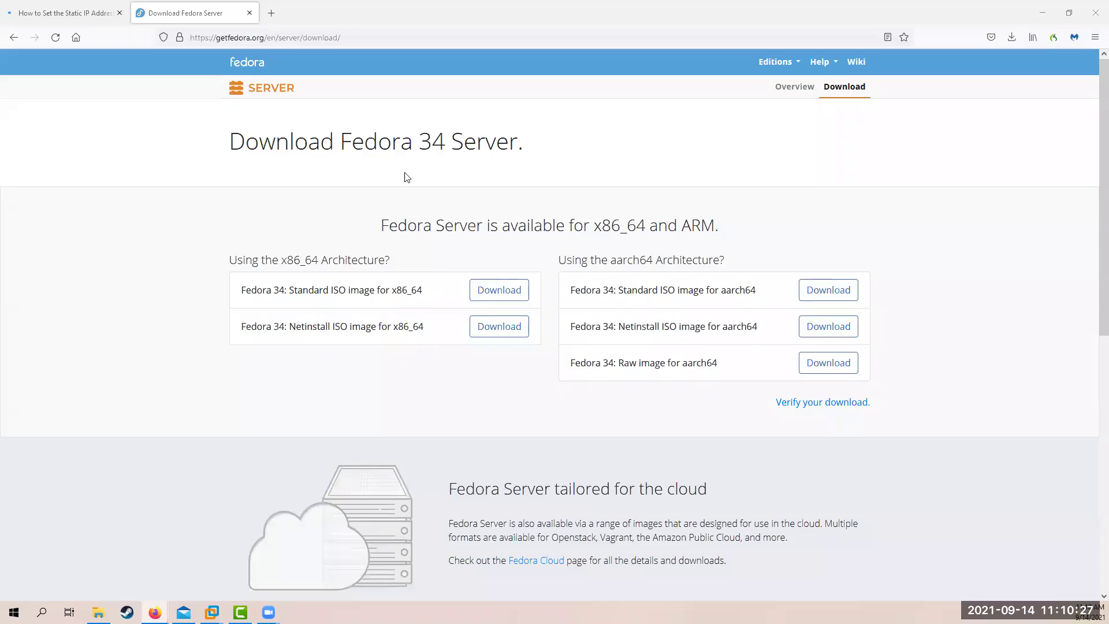
Confirm the ISO download finished and cut the Fedora Server ISO from Downloads
click(1011, 36)
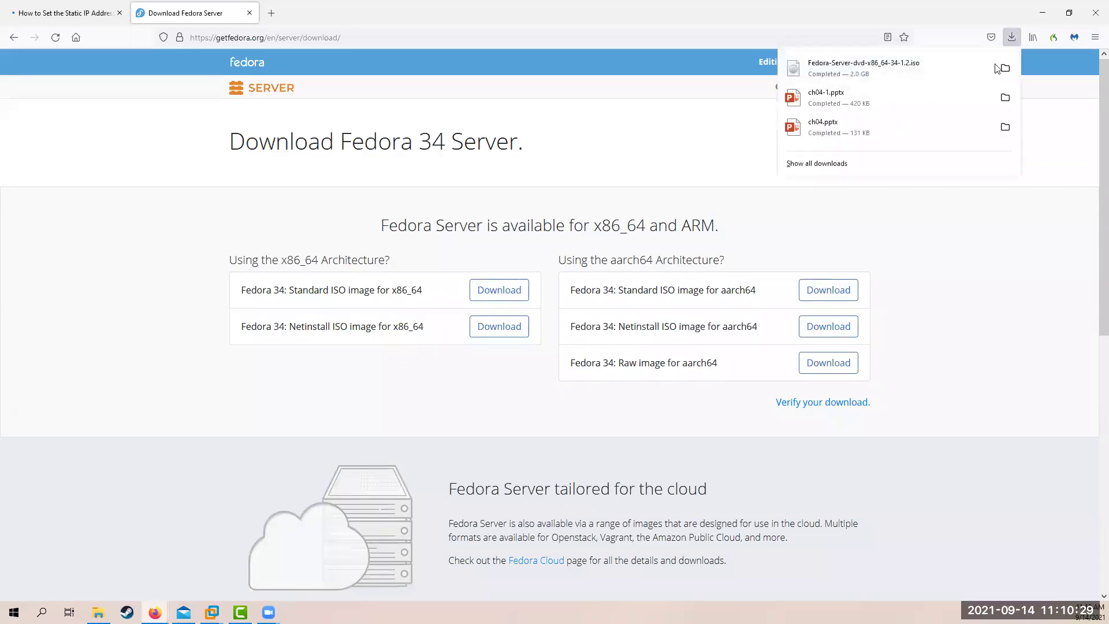
click(978, 240)
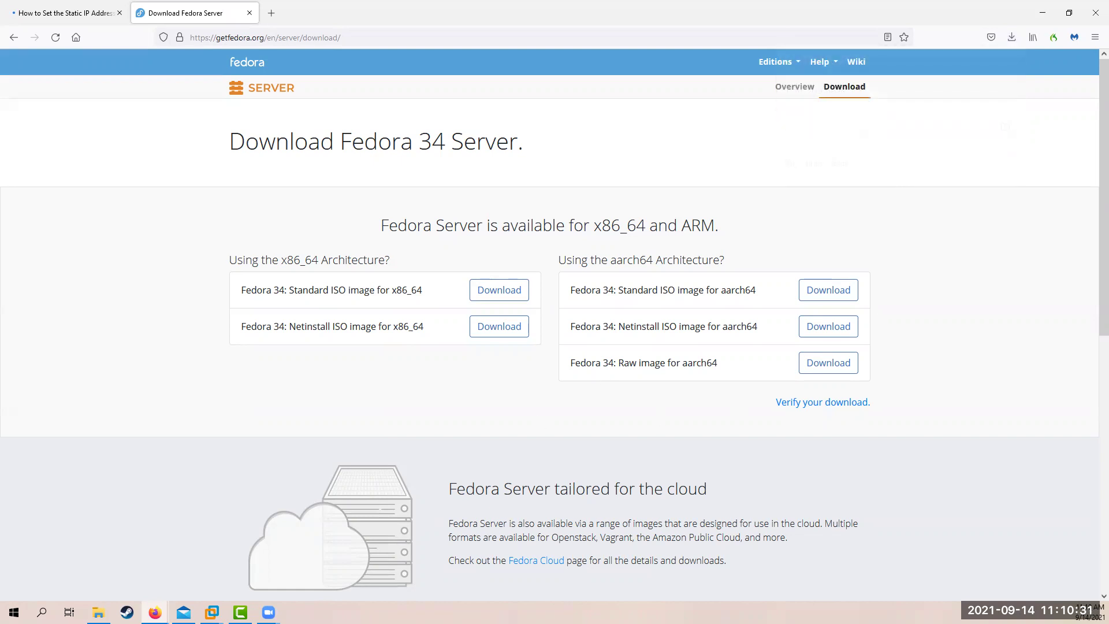
click(98, 612)
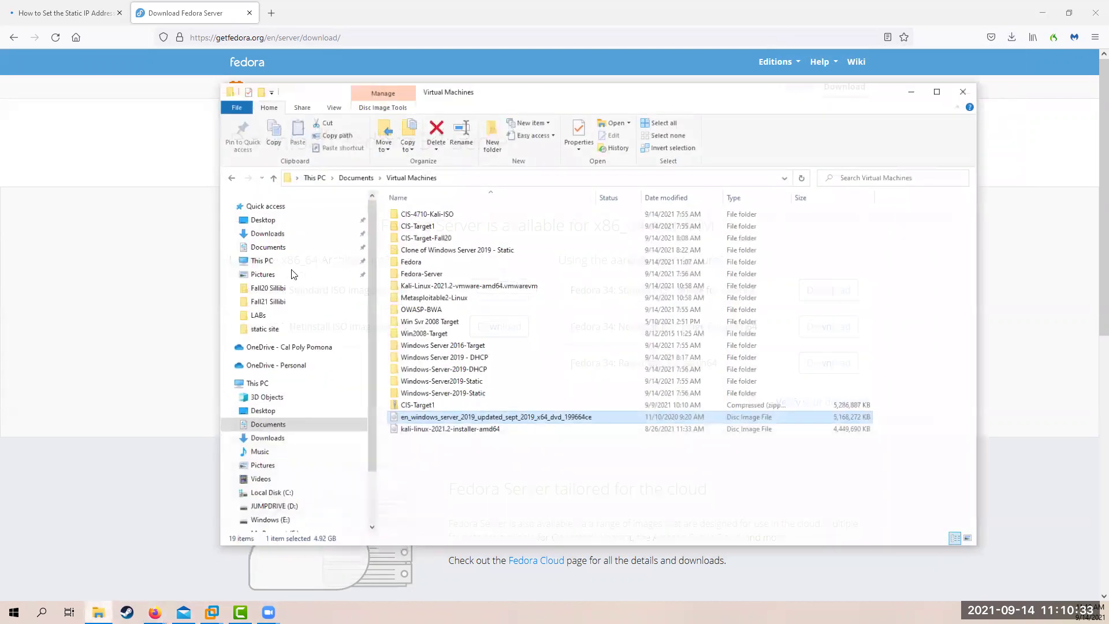
click(265, 225)
click(416, 222)
right_click(415, 223)
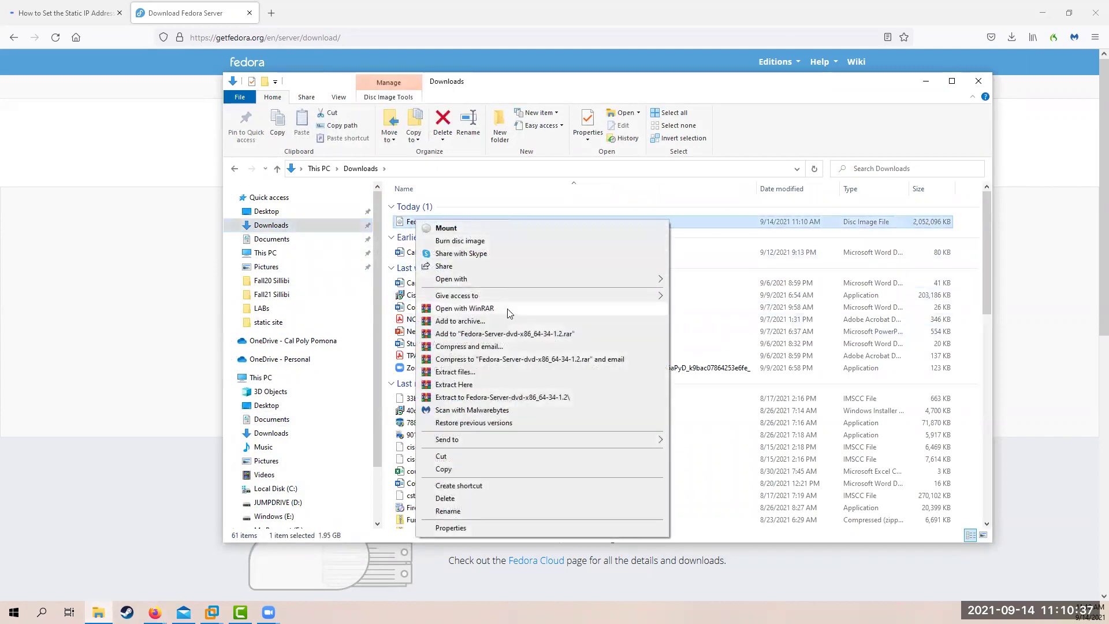
click(454, 458)
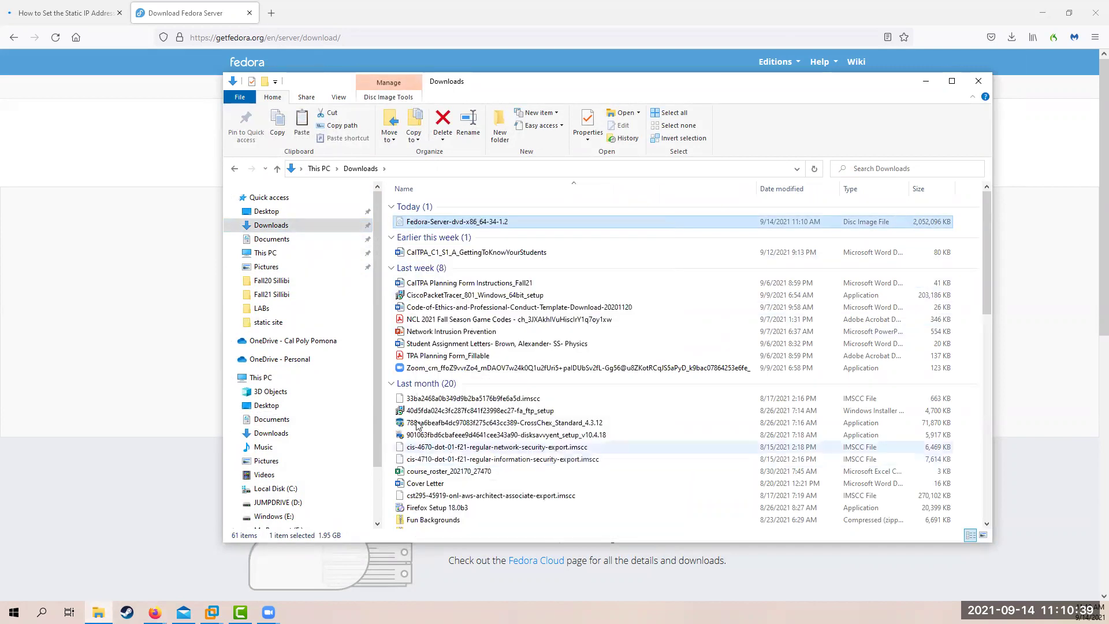
Paste the ISO into Documents > Virtual Machines, then return to the Fedora VM in VMware
click(272, 239)
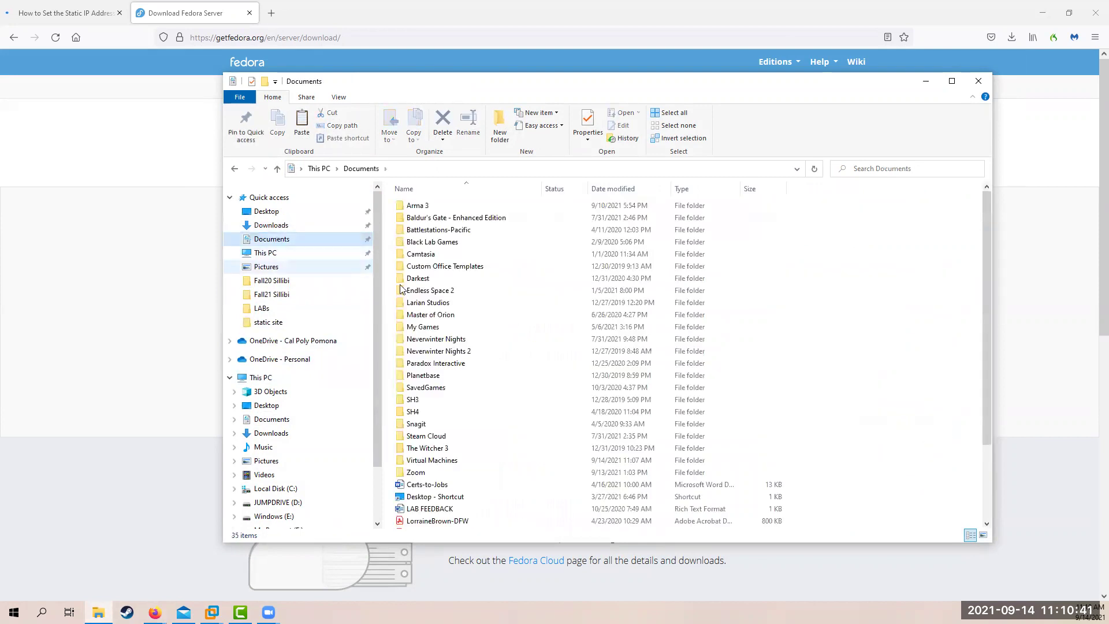
double_click(441, 461)
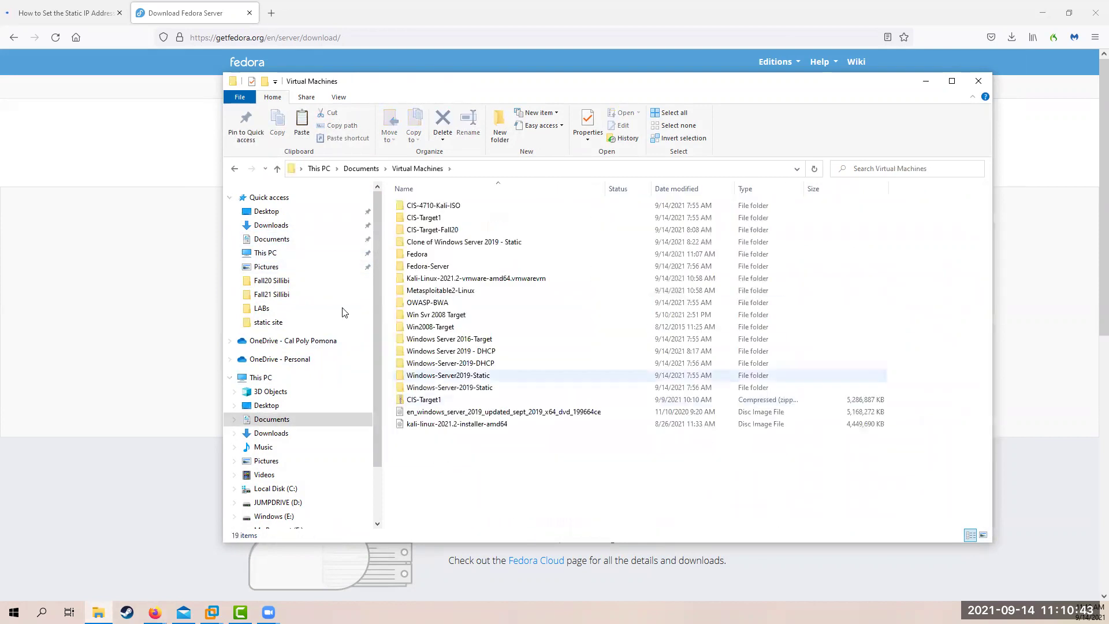
right_click(469, 466)
click(499, 389)
click(506, 472)
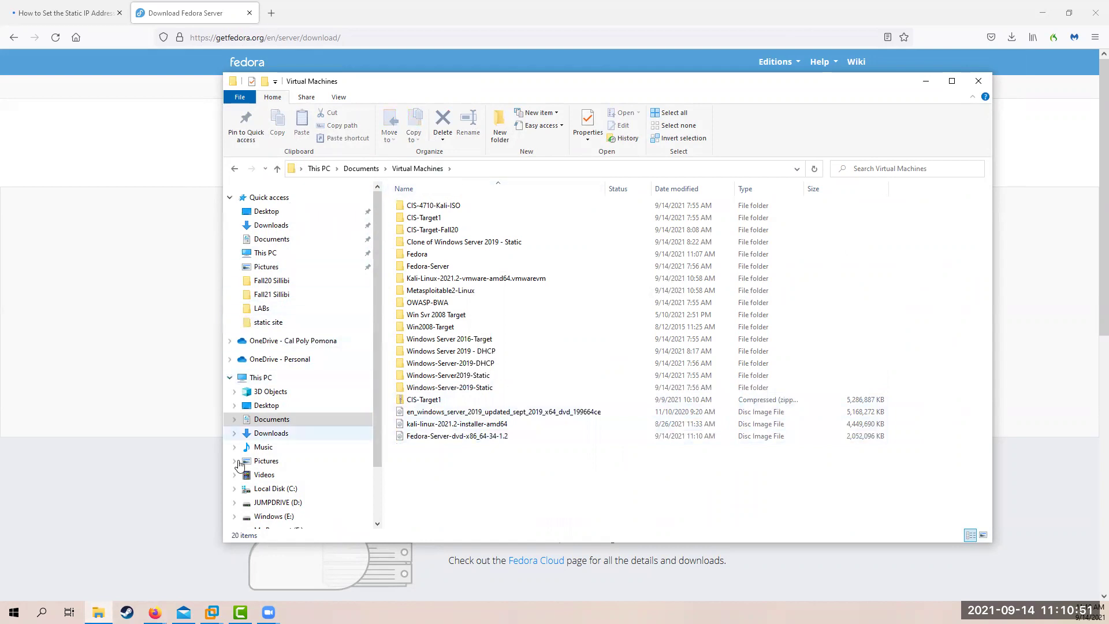
click(212, 612)
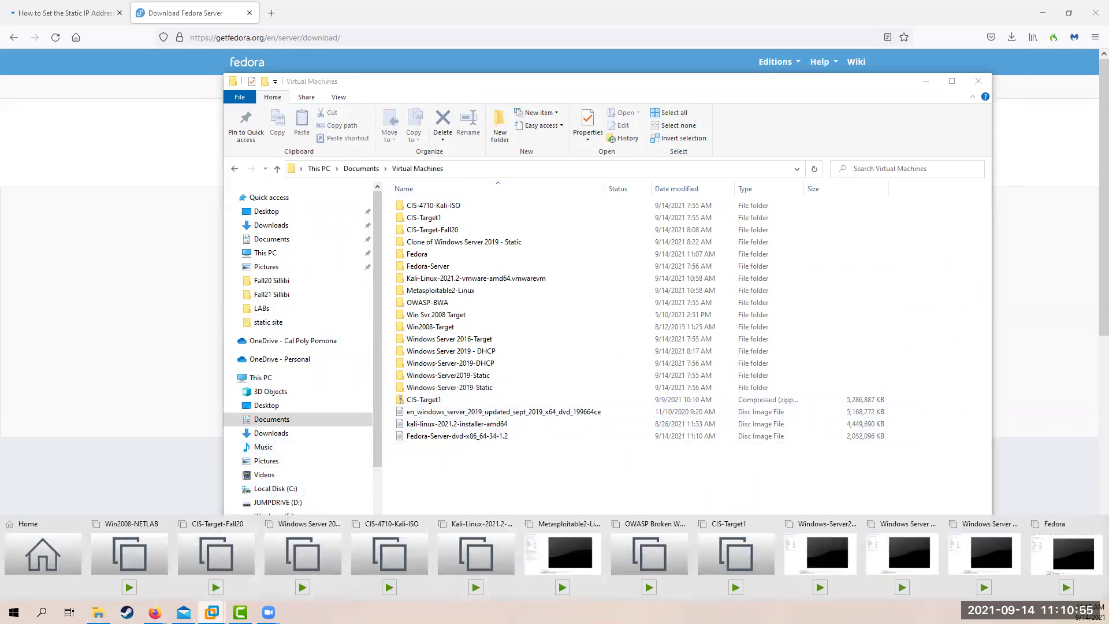
click(1056, 557)
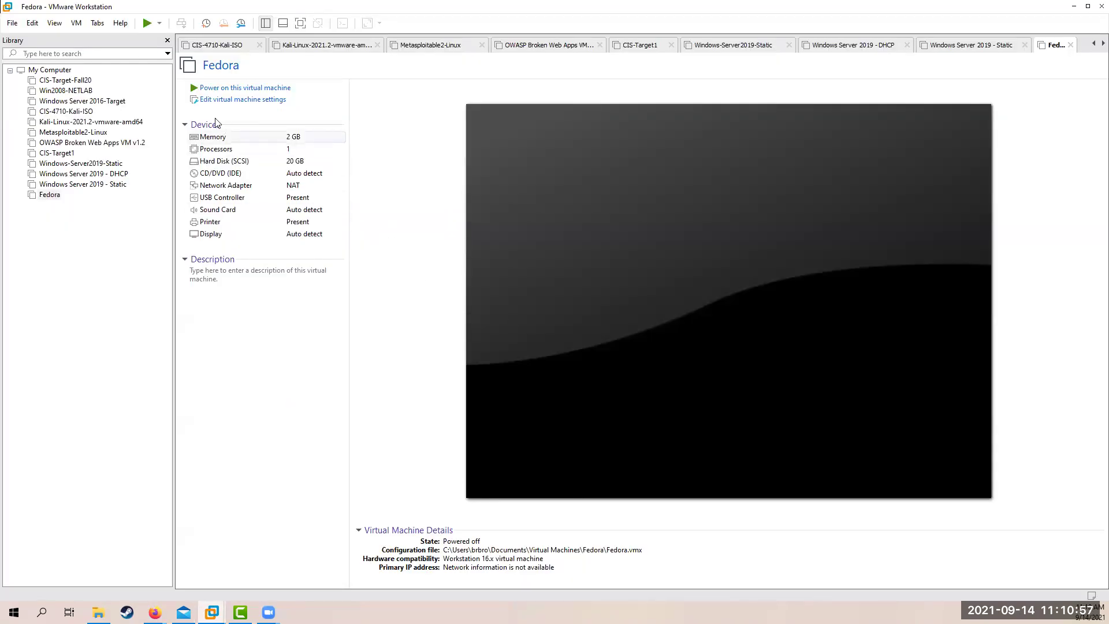
Set the CD/DVD (IDE) drive to use Fedora-Server-dvd-x86_64-34-1.2.iso from Virtual Machines
click(215, 175)
double_click(214, 175)
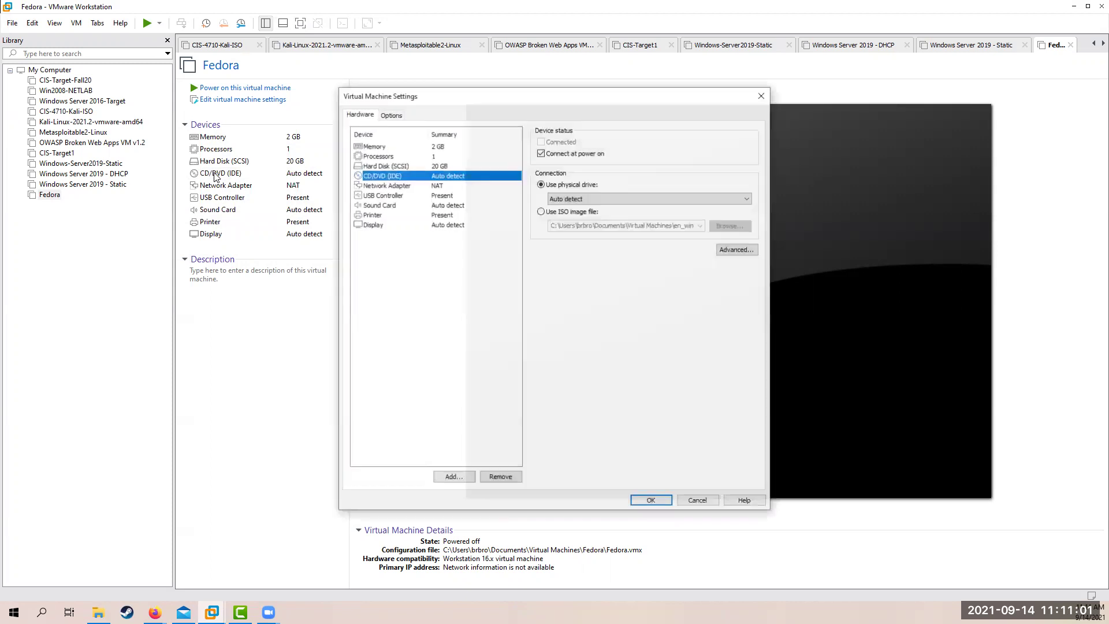
click(546, 212)
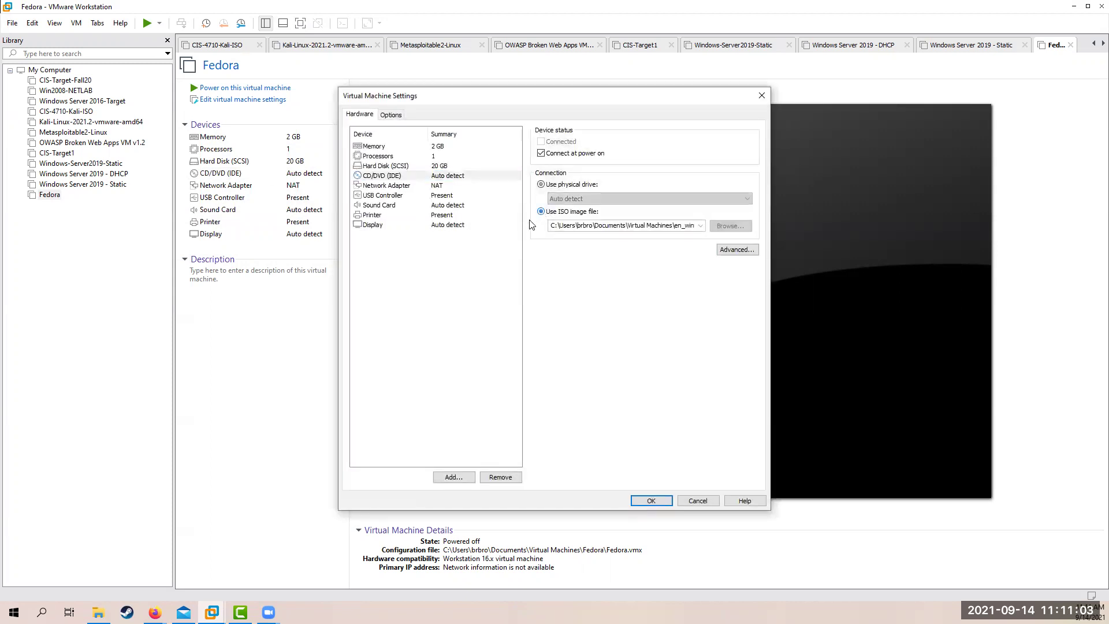
click(731, 228)
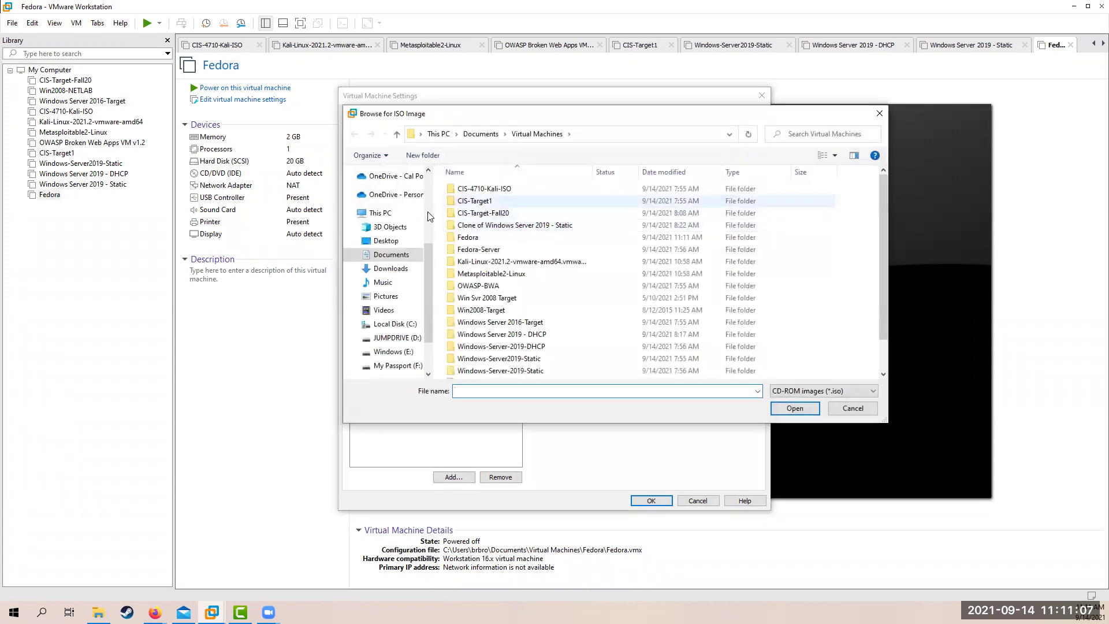
click(392, 255)
double_click(484, 372)
scroll(499, 341, down, 1)
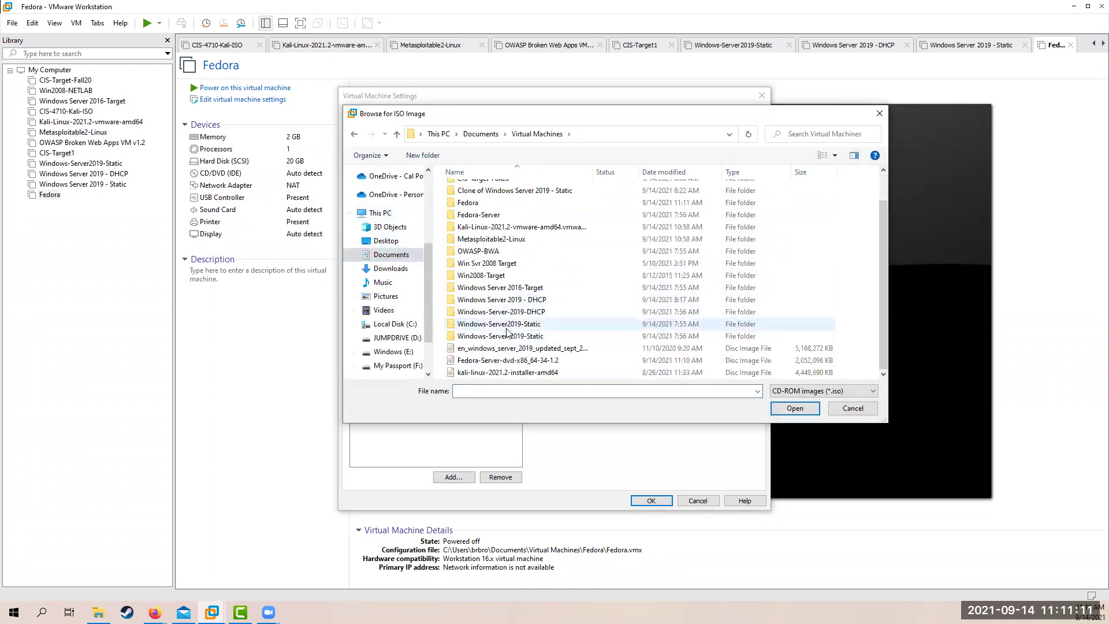
click(461, 362)
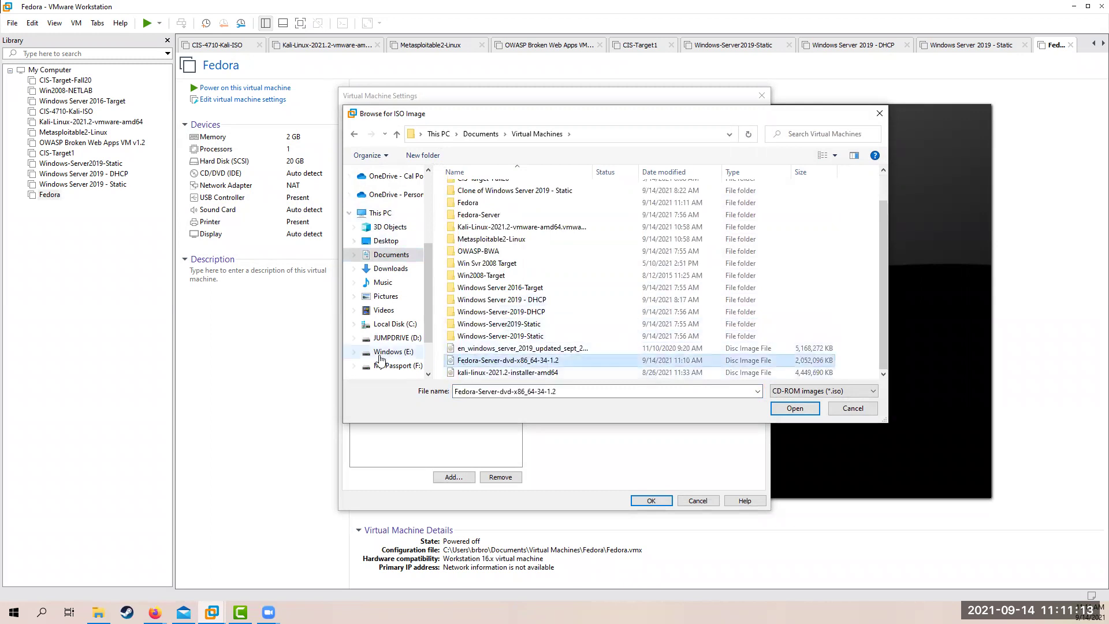
click(783, 410)
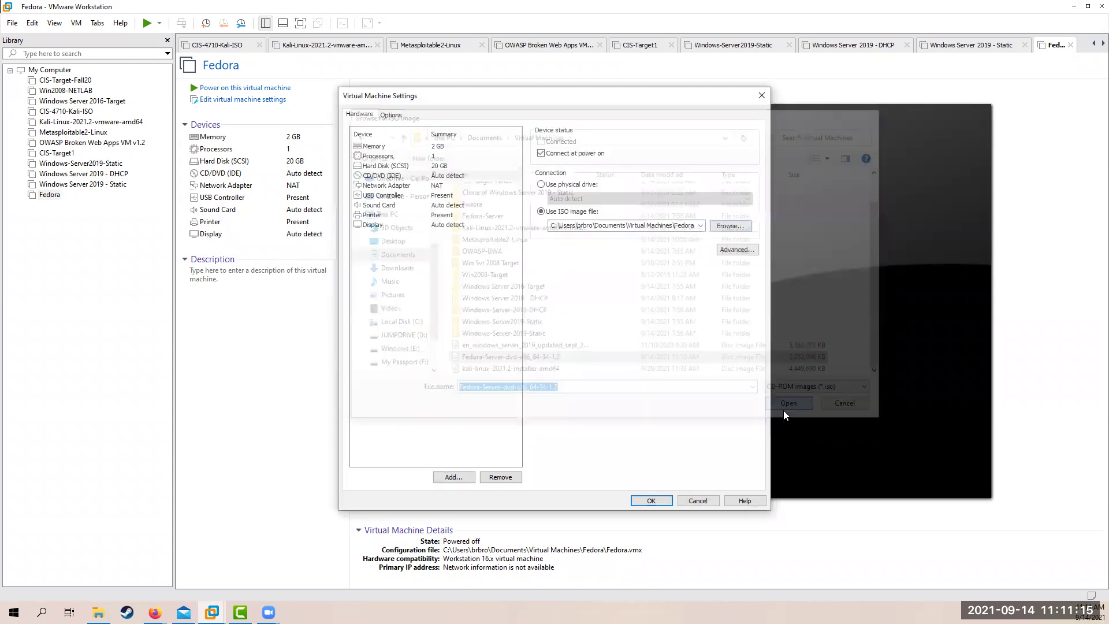
click(656, 500)
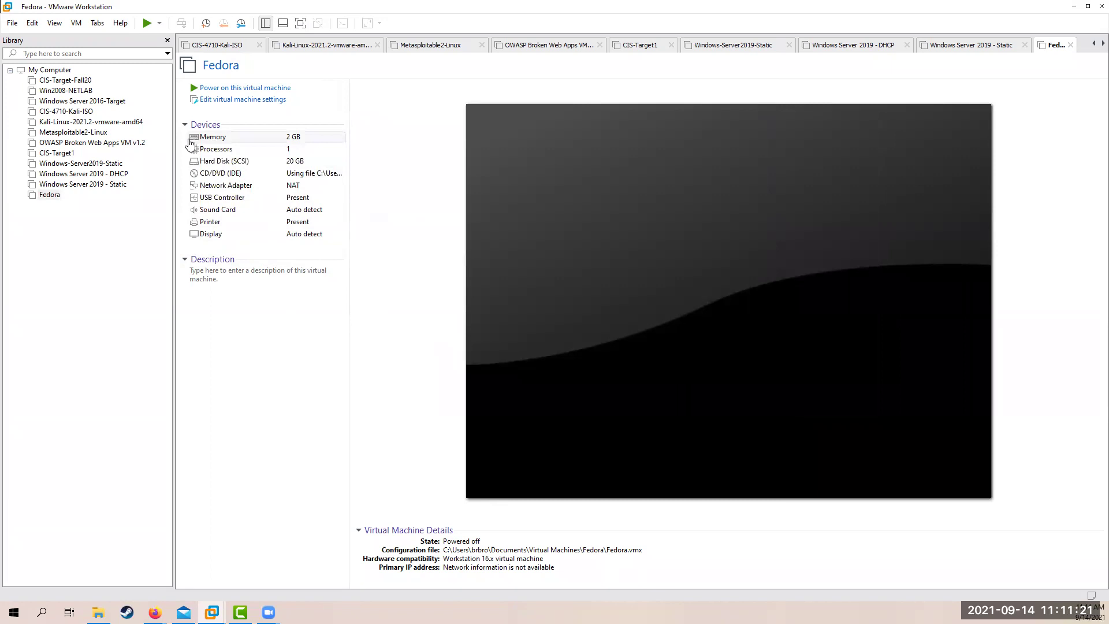
Power on the Fedora VM and boot the Install Fedora 34 menu entry
click(223, 90)
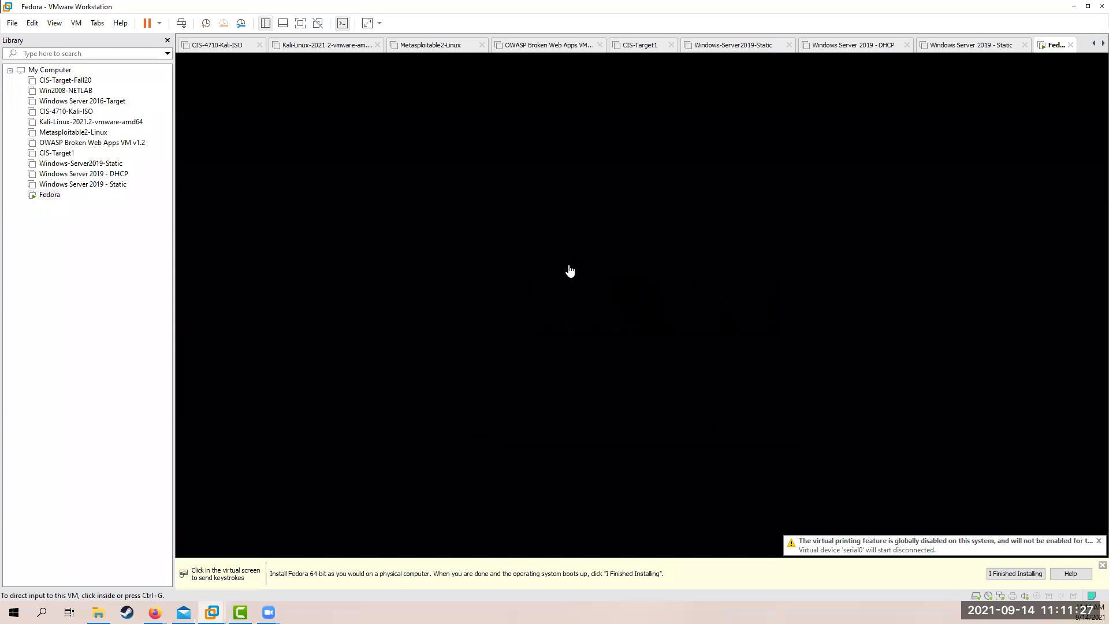
click(637, 282)
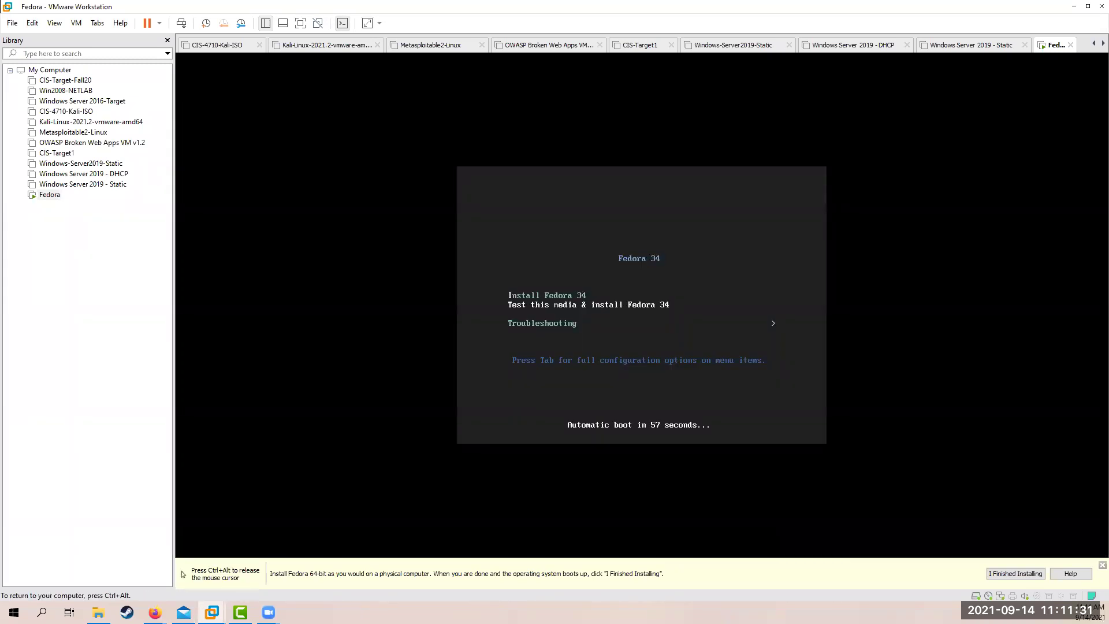
key(Up)
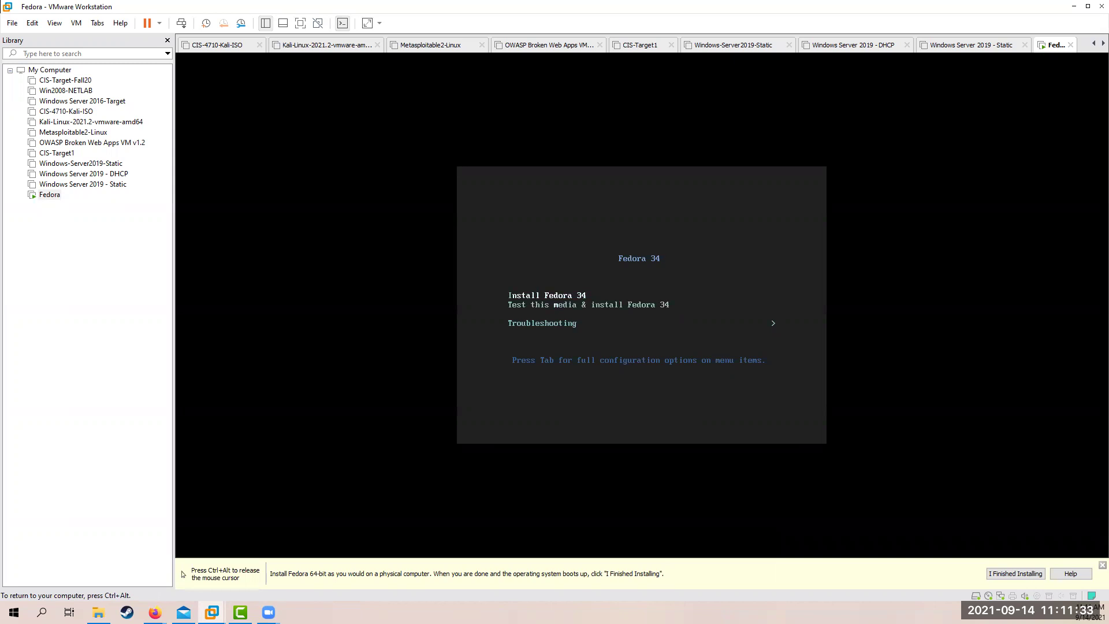
key(Return)
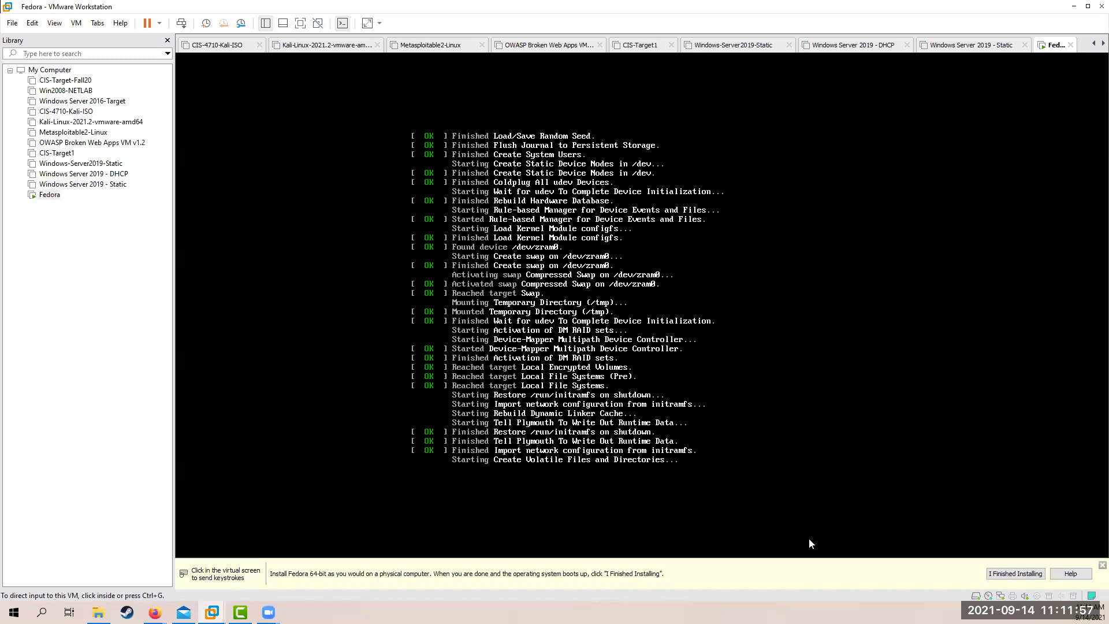
key(ctrl+alt)
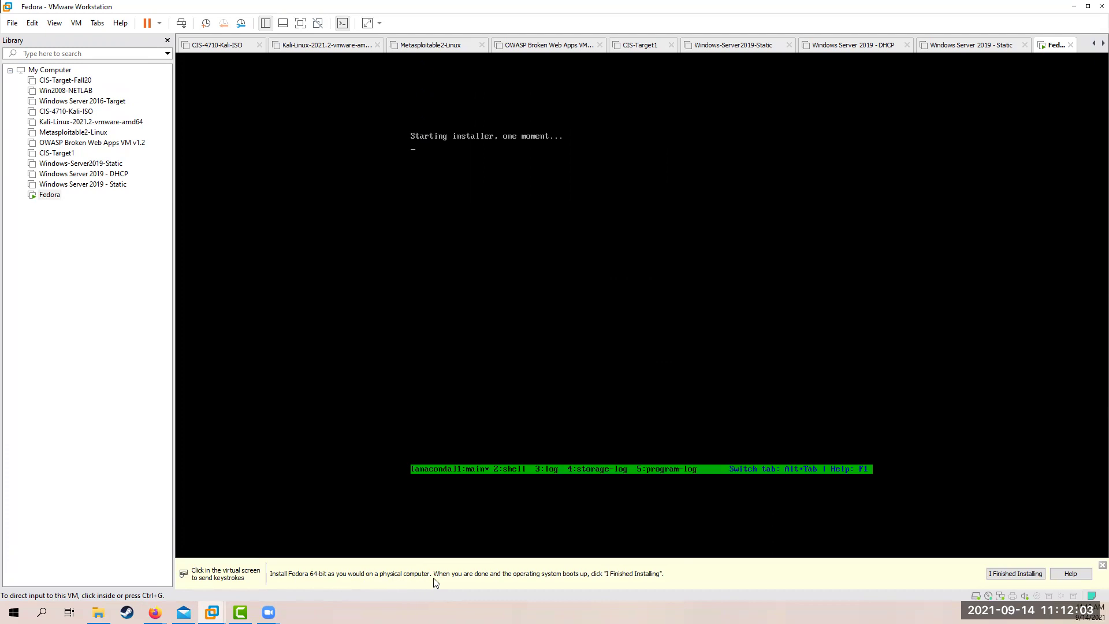
Dismiss the yellow installation hint bar while the installer loads
click(1102, 565)
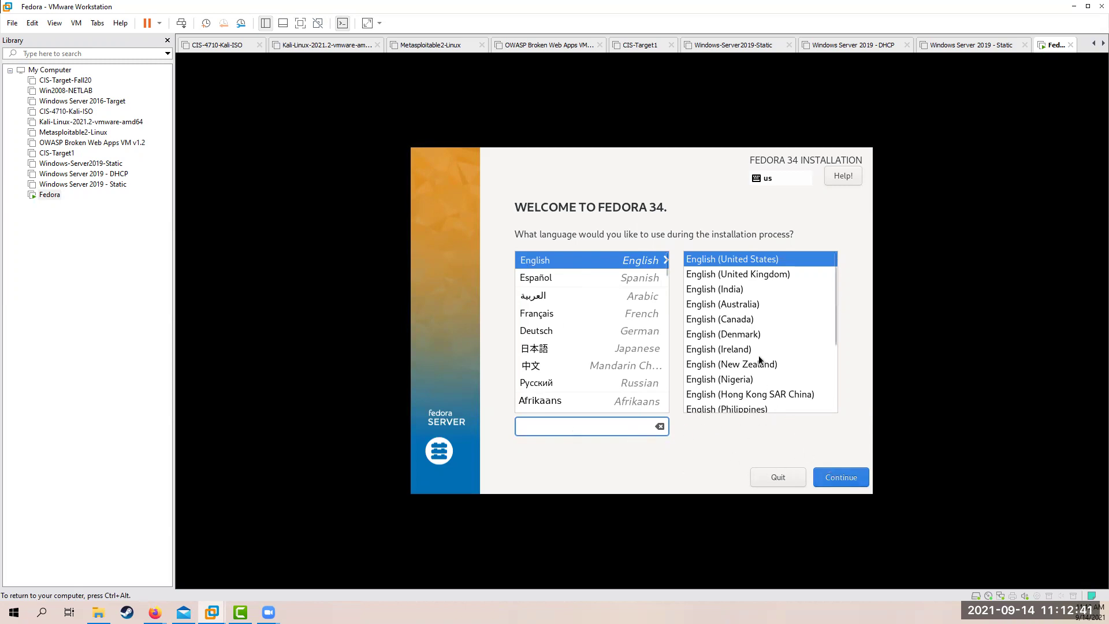
Keep English (United States) and select the 20 GiB disk as installation destination
click(840, 482)
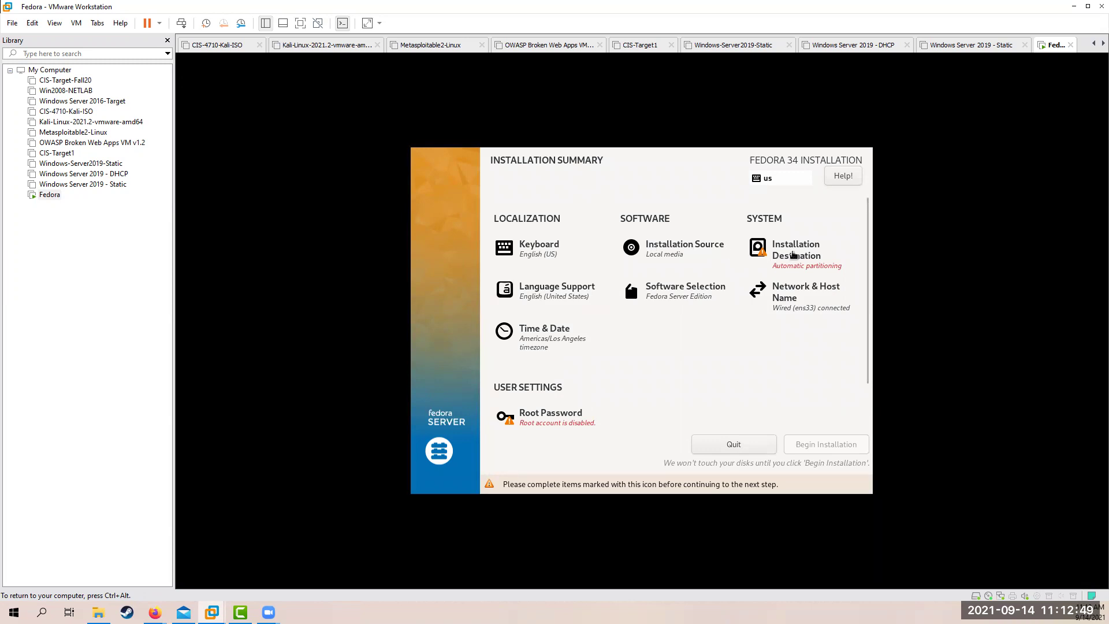
click(794, 254)
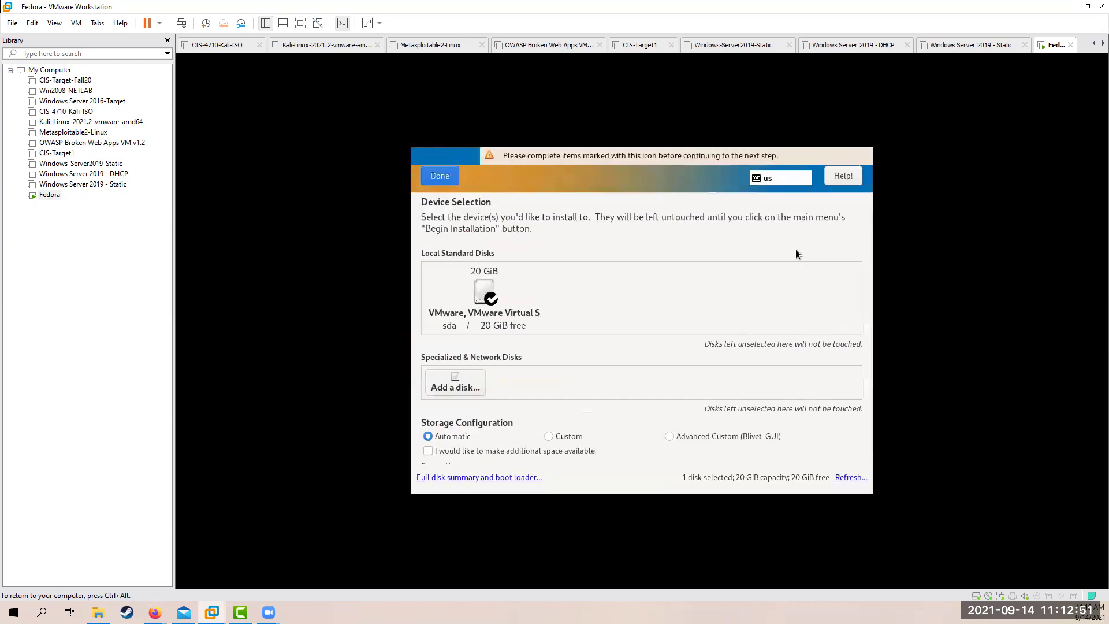
click(485, 292)
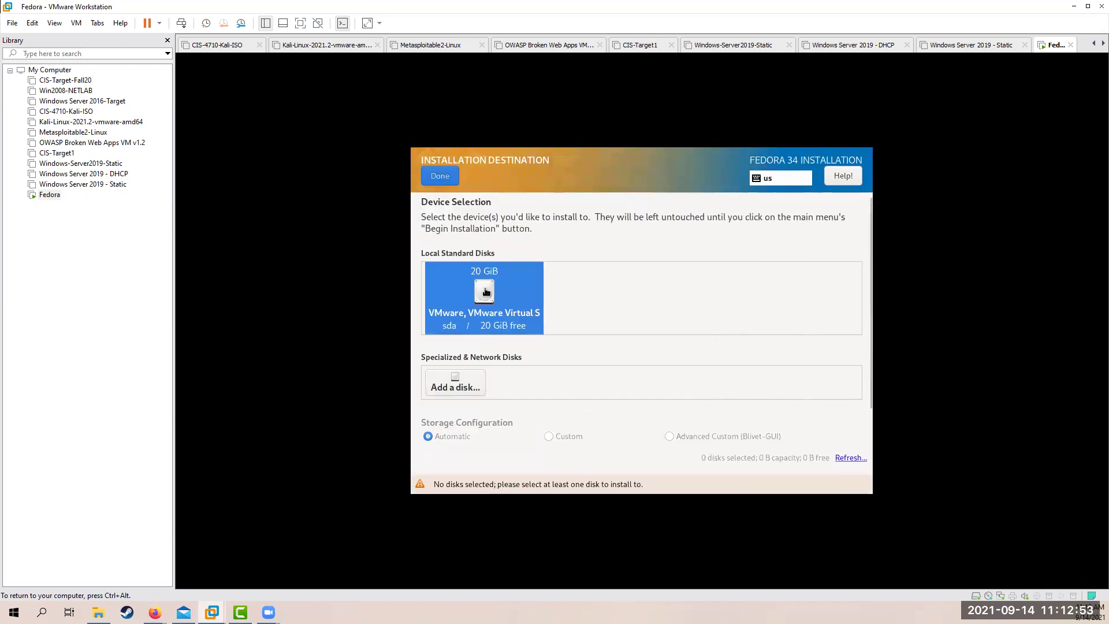
click(483, 291)
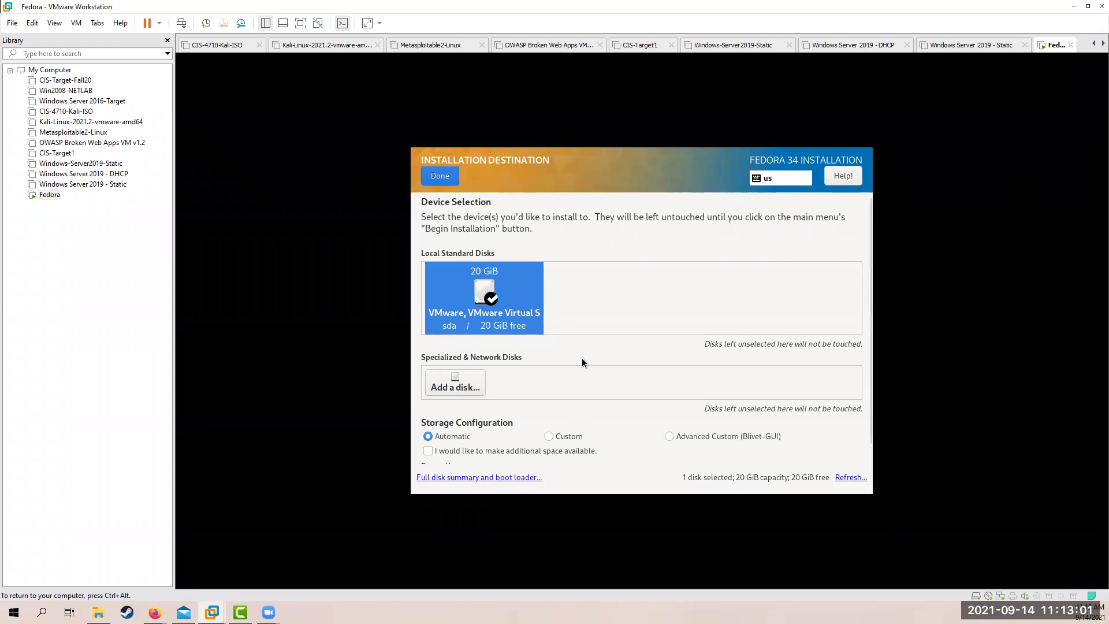
click(439, 176)
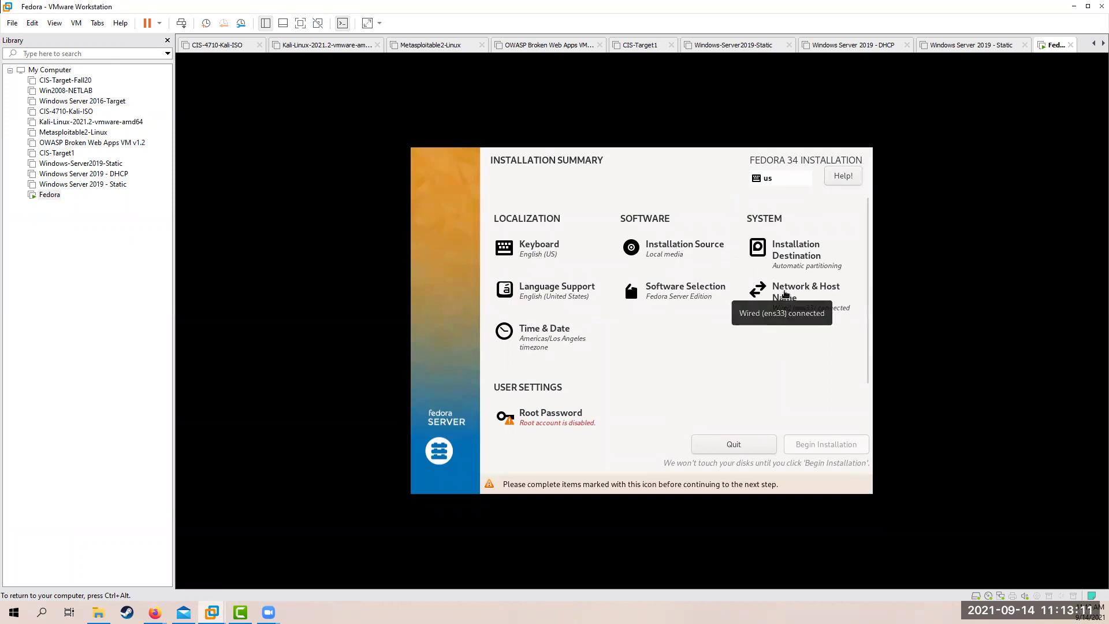
In ens33's IPv4 Settings, add an empty static address row, then bring up the LAB 3 instructions
click(784, 294)
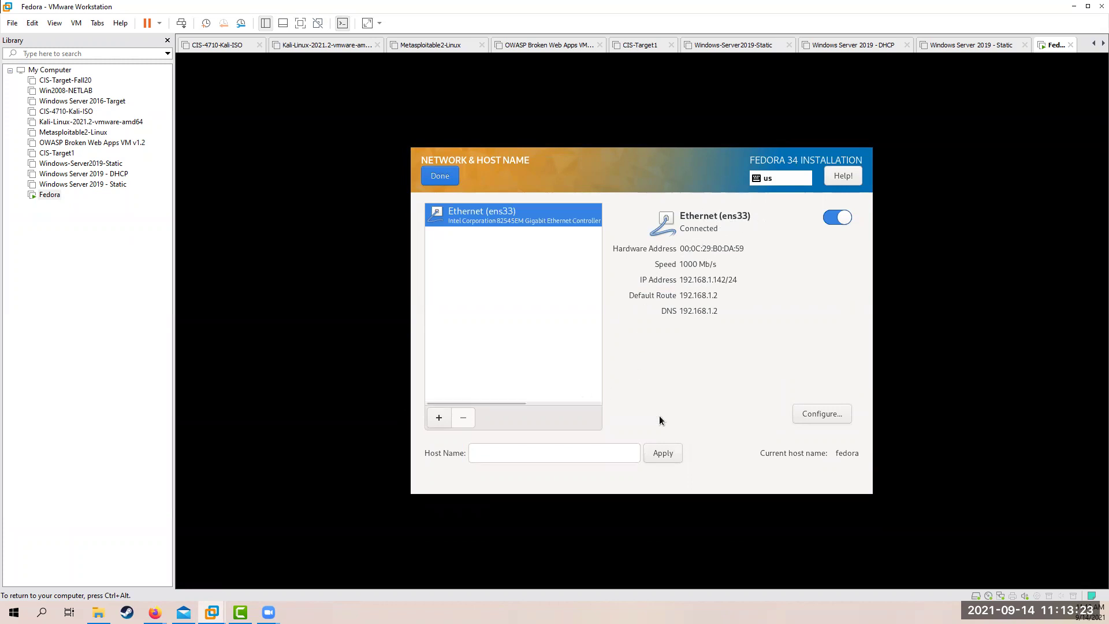
click(812, 414)
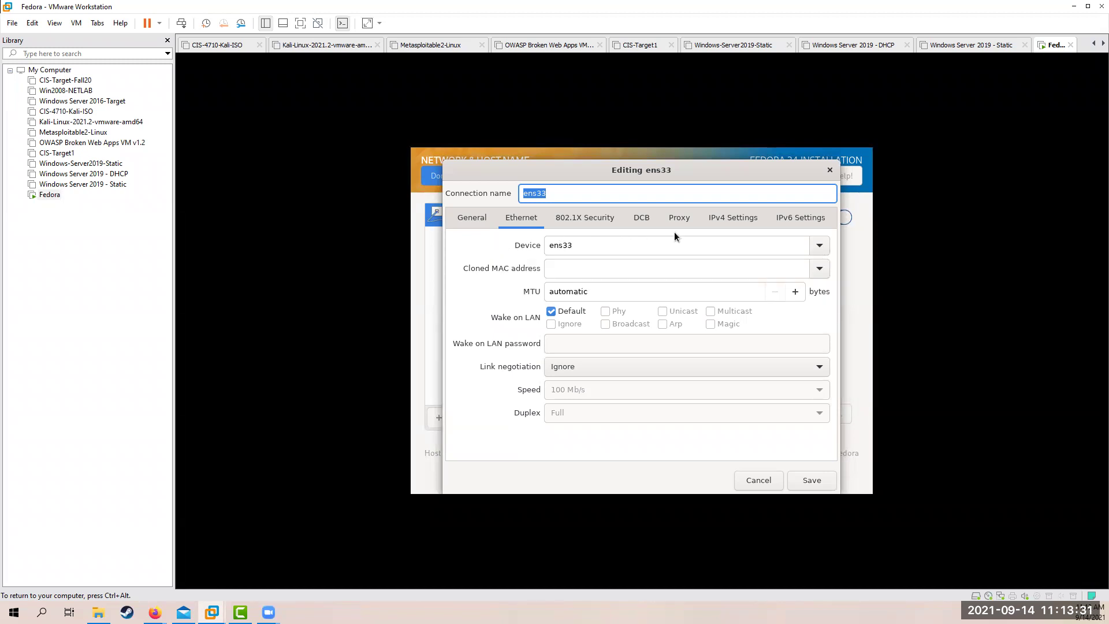
click(727, 220)
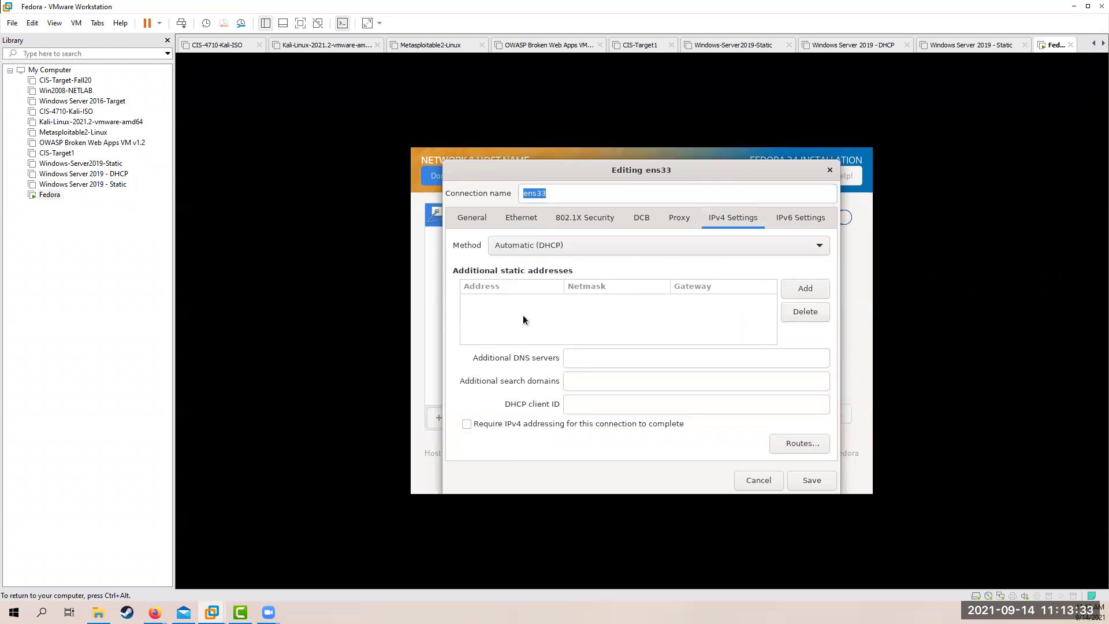
click(795, 285)
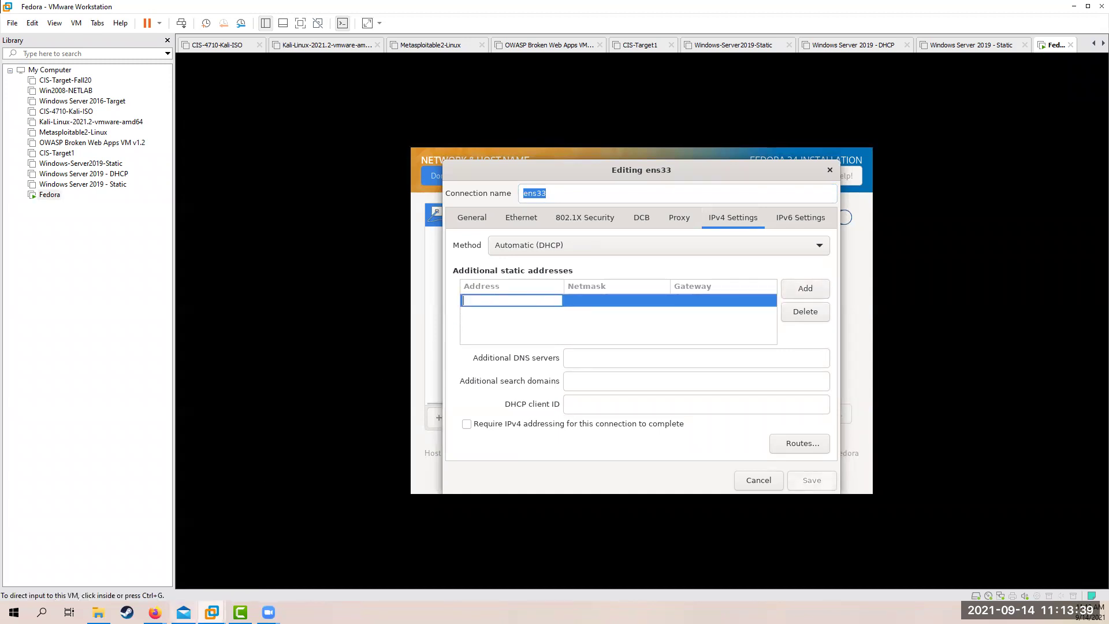
mouse_move(155, 612)
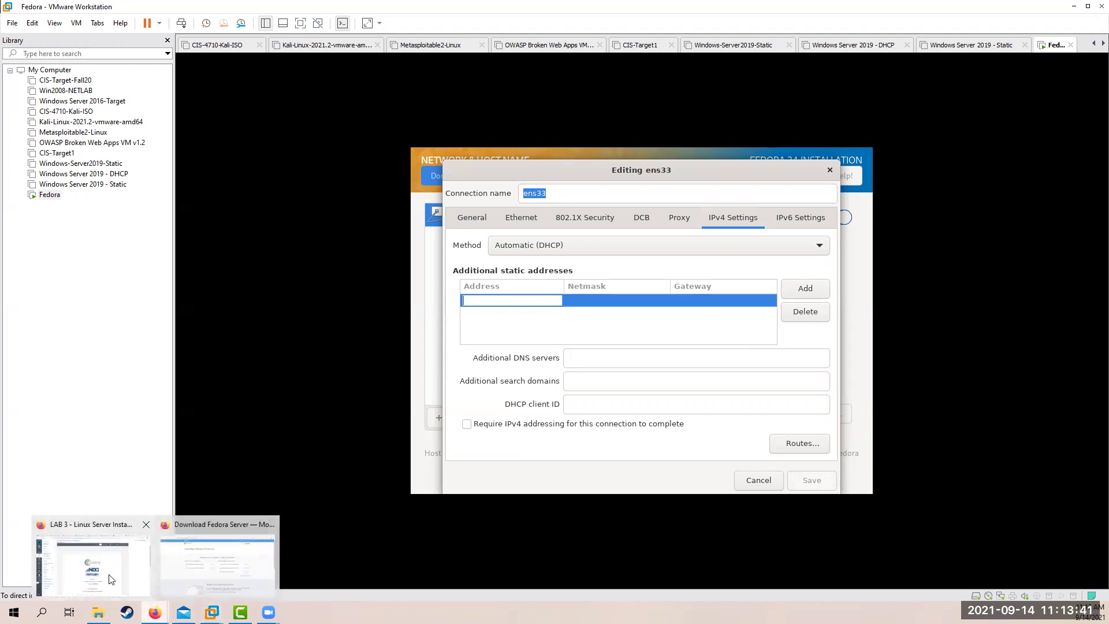
click(111, 579)
Find Fedora's IP 192.168.1.210/24 on the Pod Topology page, then return to the Fedora VM
scroll(554, 386, down, 15)
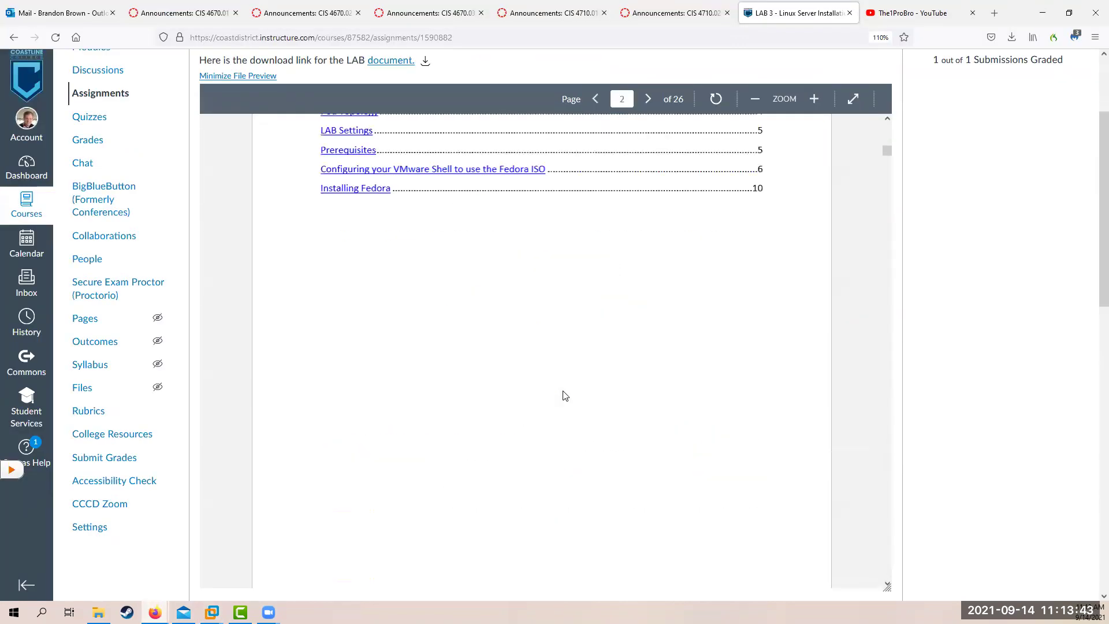
scroll(565, 395, down, 4)
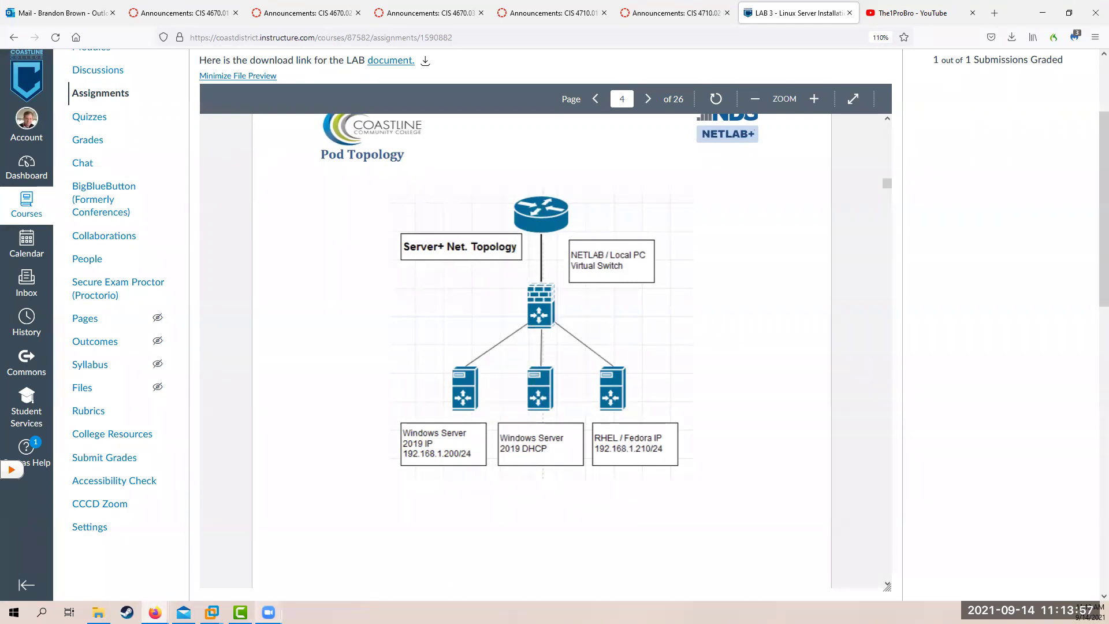
click(211, 612)
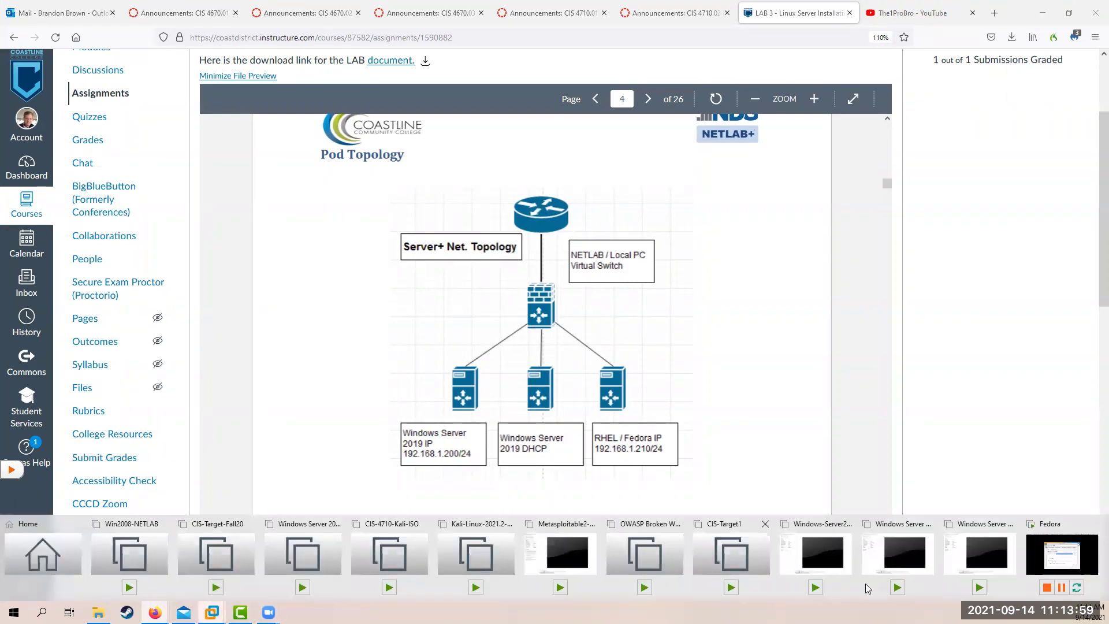
click(1052, 556)
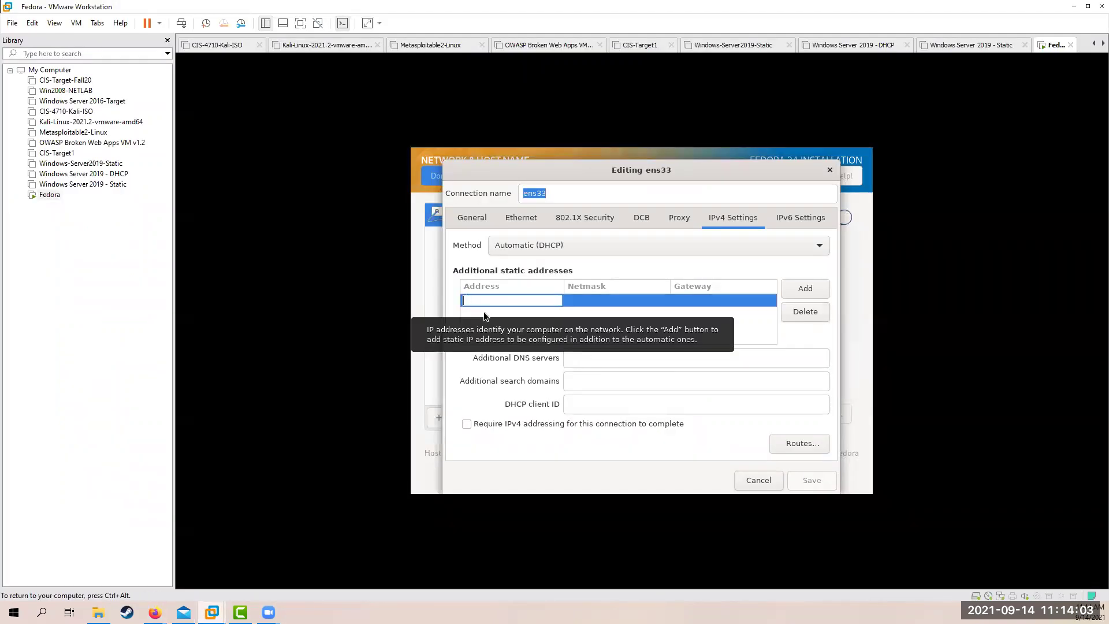
Fill the ens33 row: 192.168.1.210 / 255.255.255.0, gateway 192.168.1.2, DNS 8.8.8.8, 4.2.2.2
text(192.1)
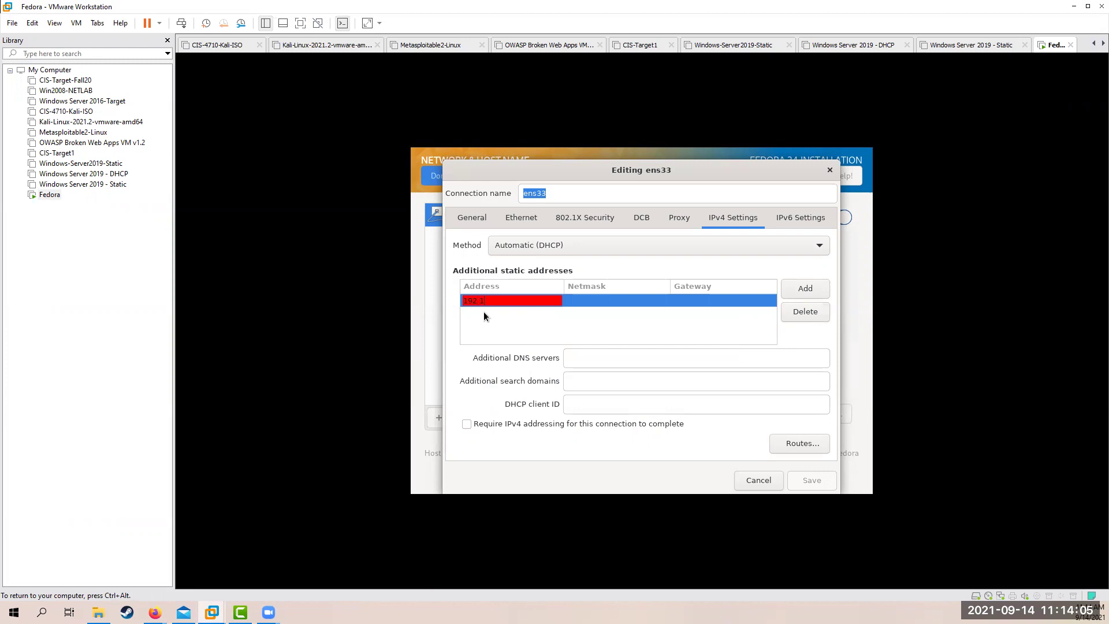
text(68.1.210)
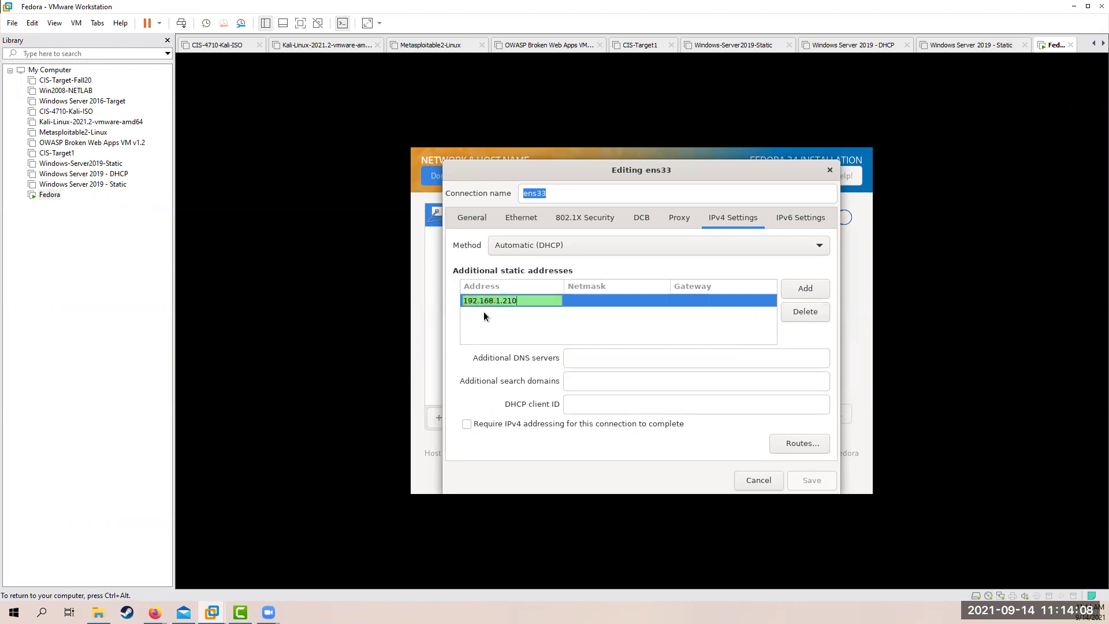
click(583, 301)
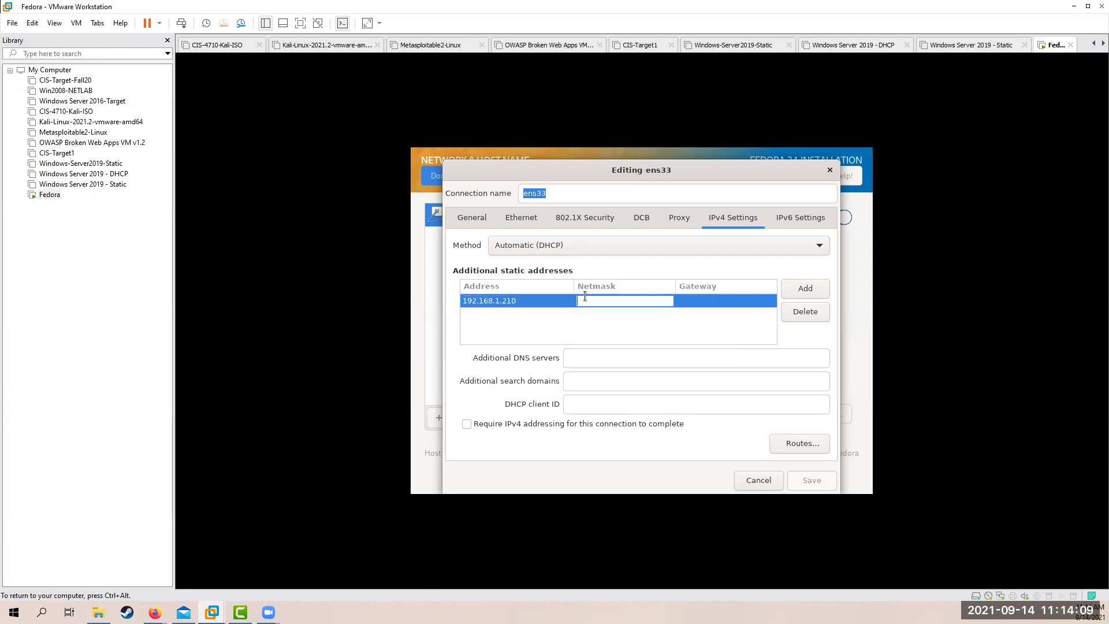
text(255)
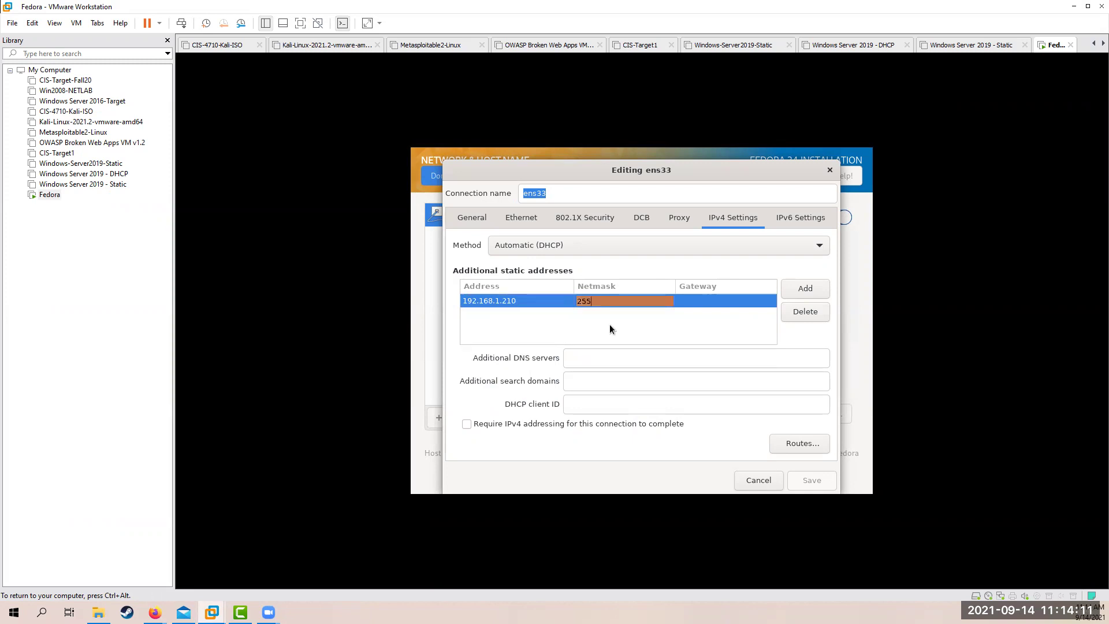
text(.255.255.0)
click(701, 299)
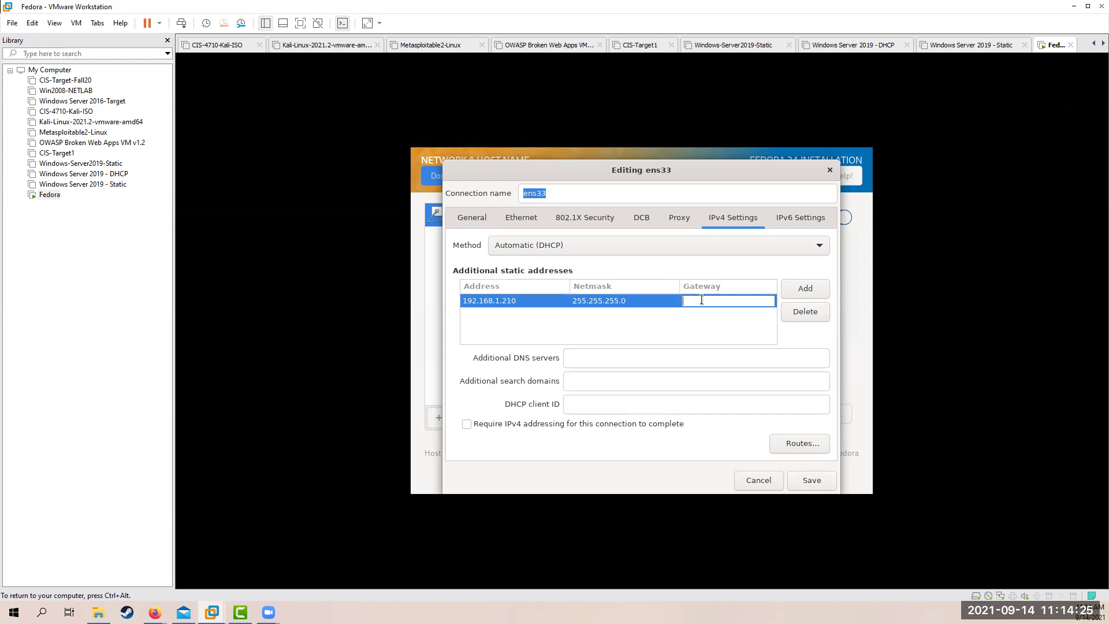
text(192)
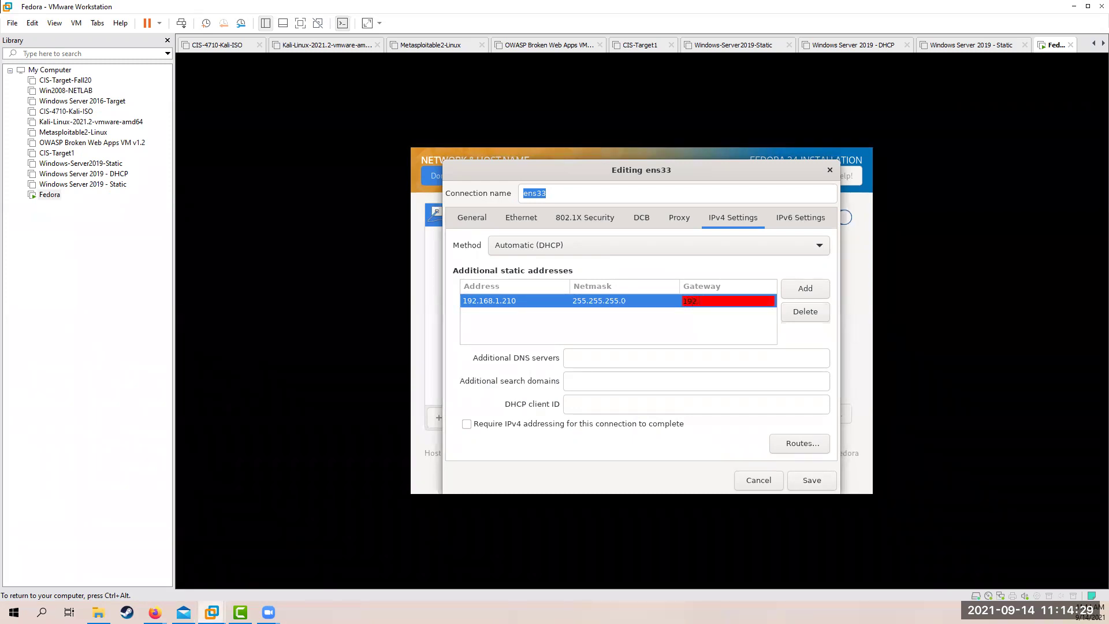
text(.168.1.2)
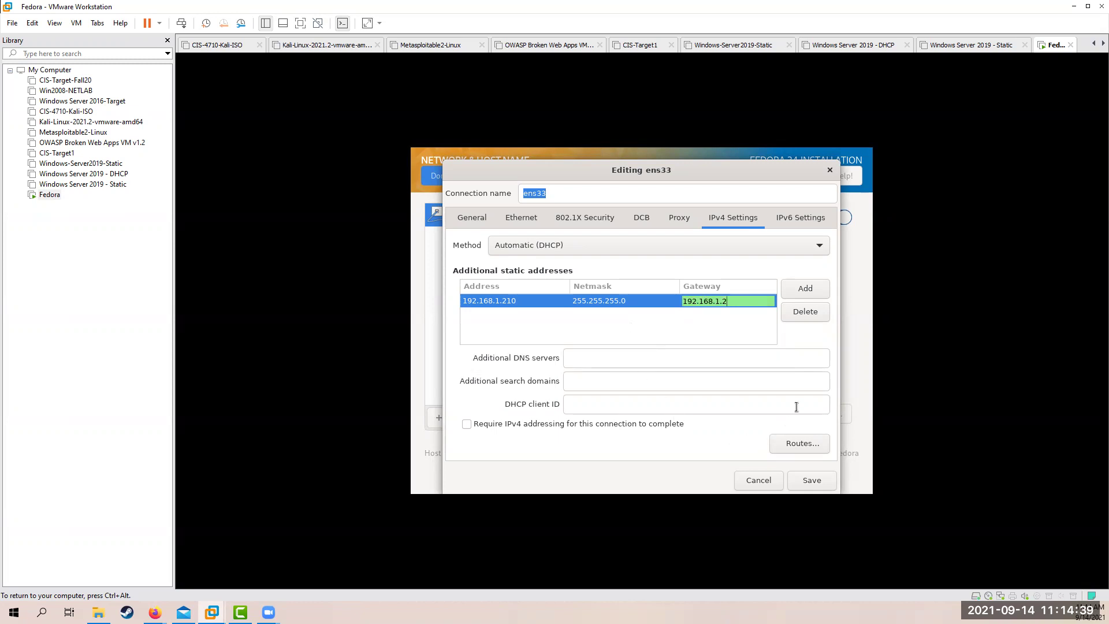
click(580, 317)
click(575, 357)
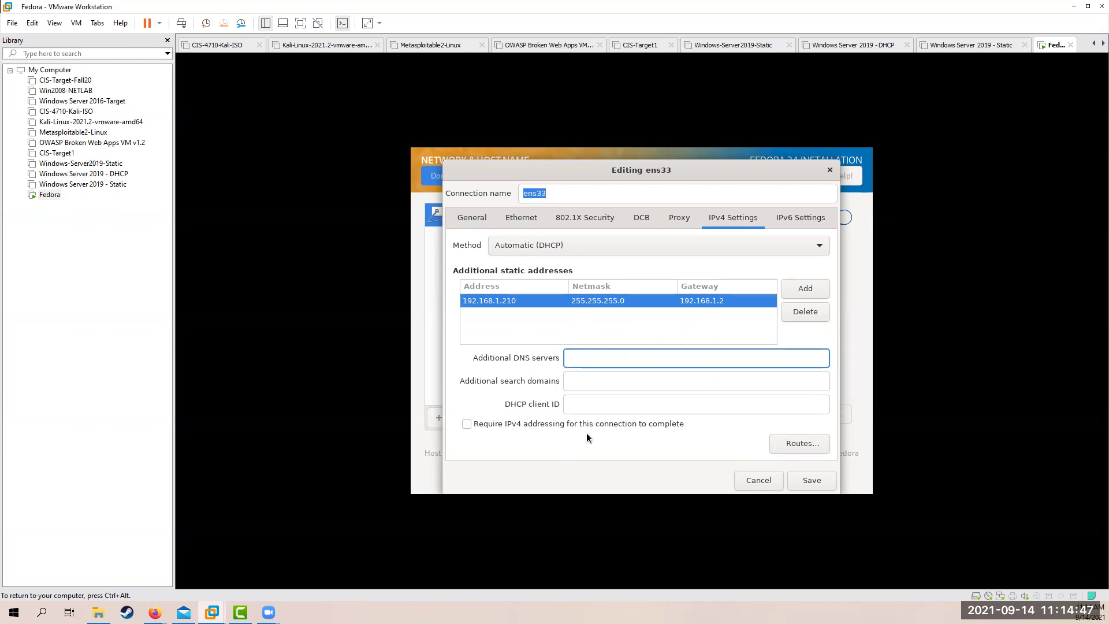
text(8.8.8.8, 4.2.2.2)
Switch ens33's IPv4 method to Manual, save the connection, and finish network setup
click(659, 249)
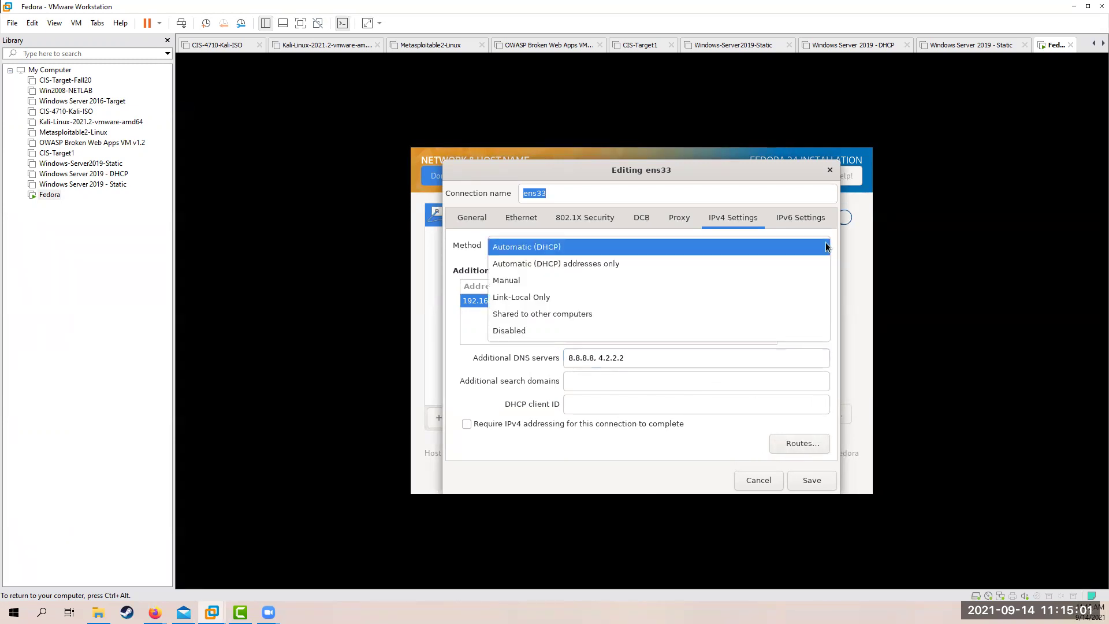
click(501, 281)
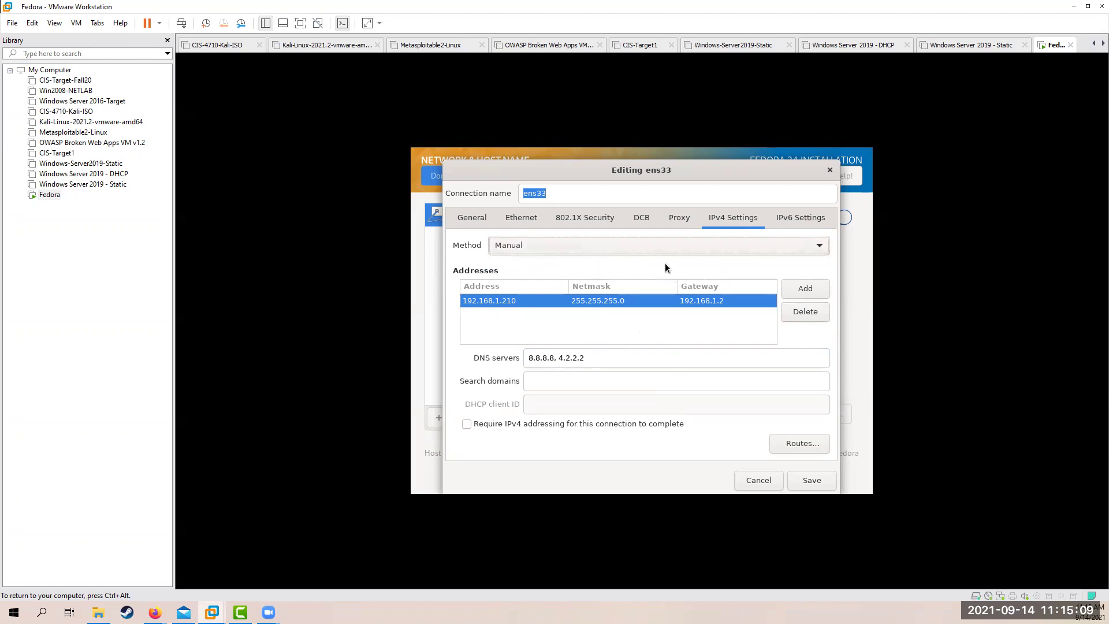
click(669, 245)
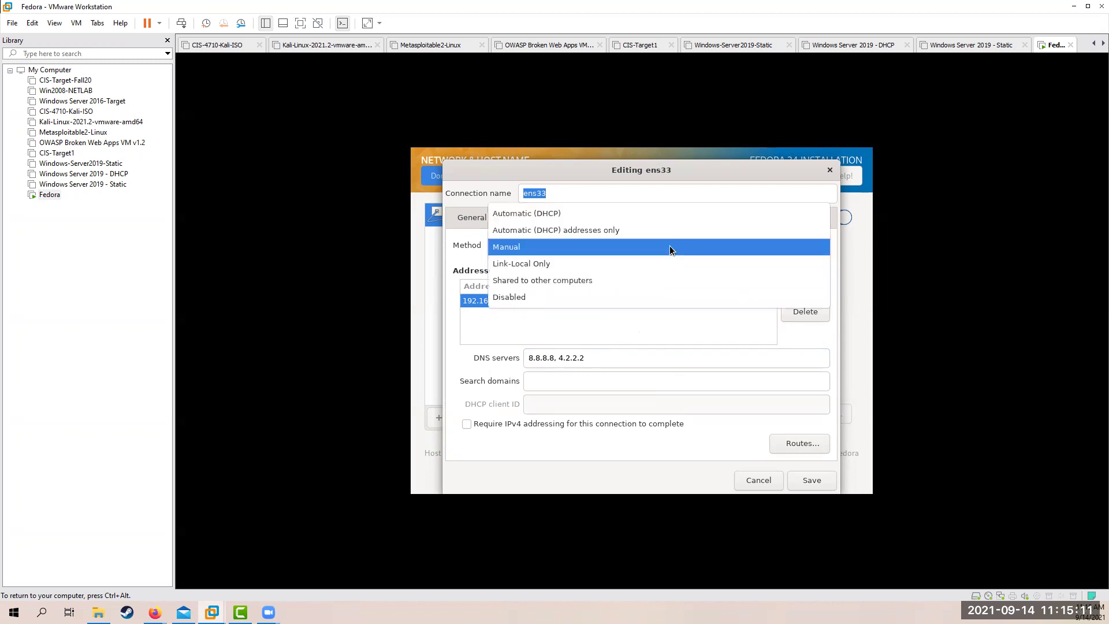
click(614, 248)
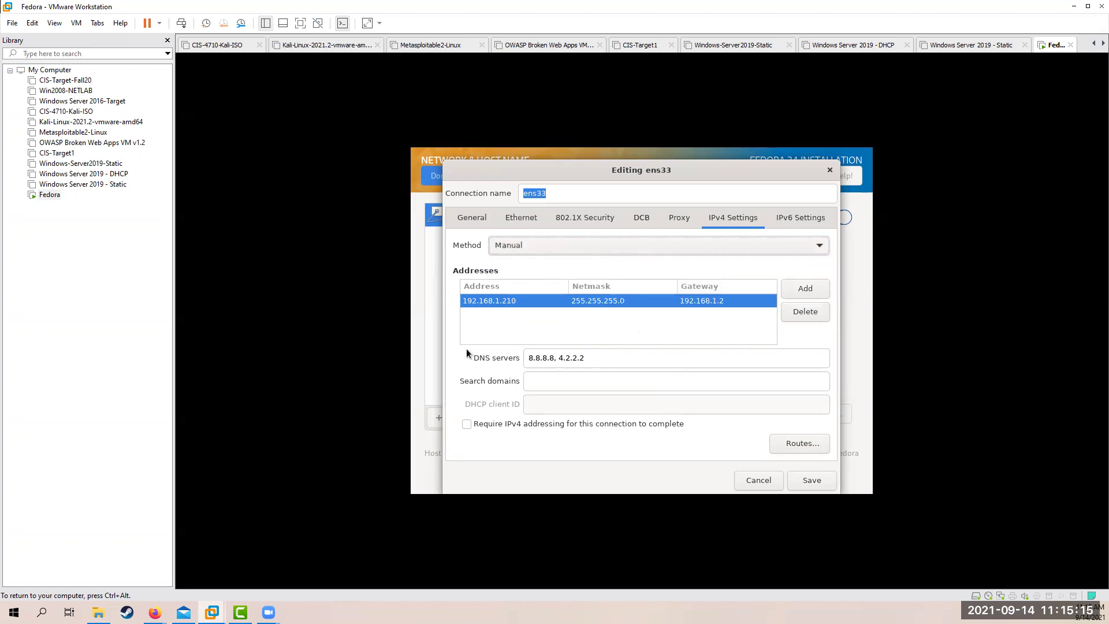
click(806, 483)
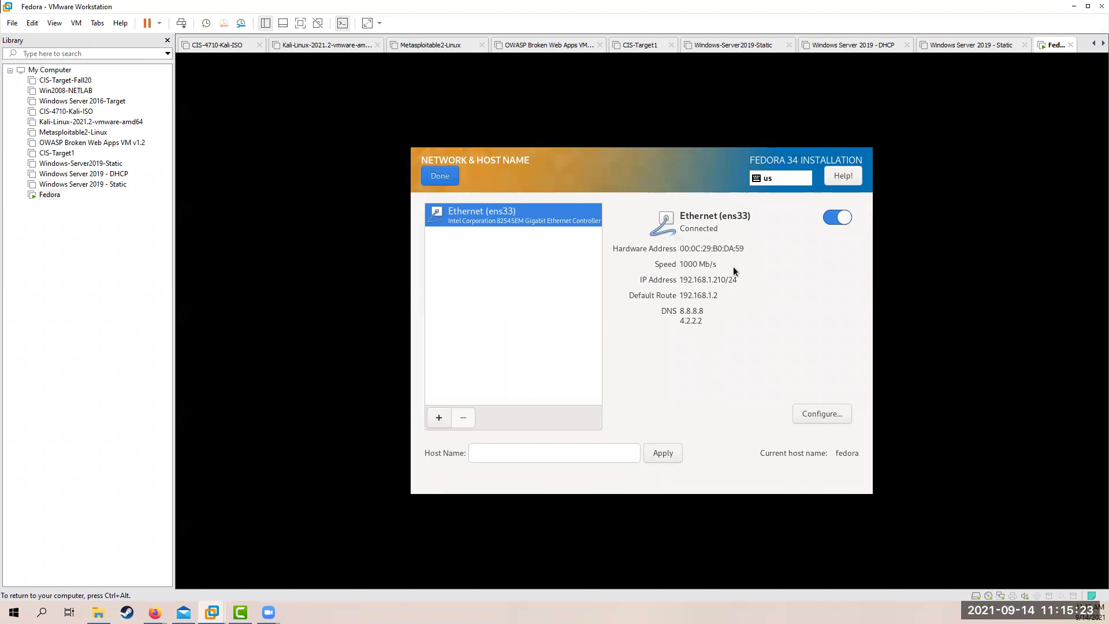
click(437, 180)
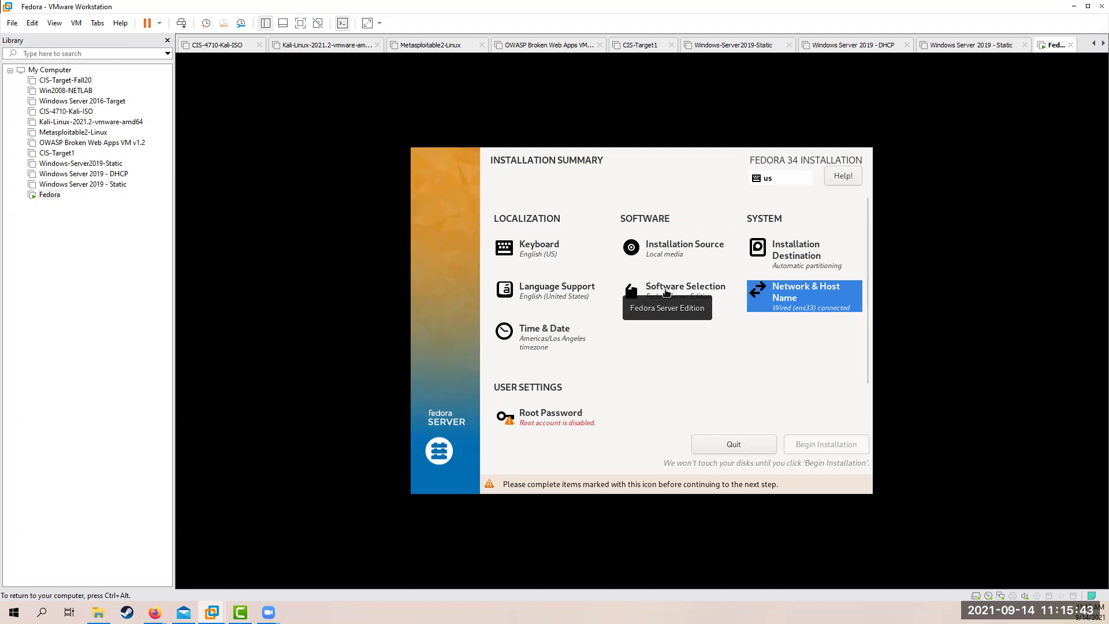
click(665, 290)
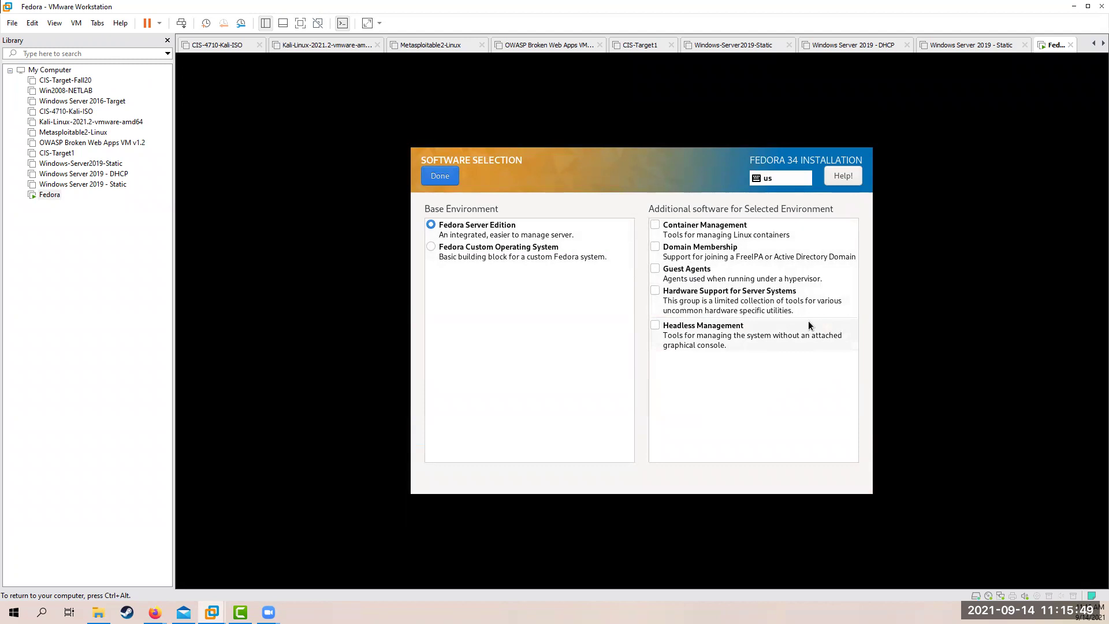
click(445, 175)
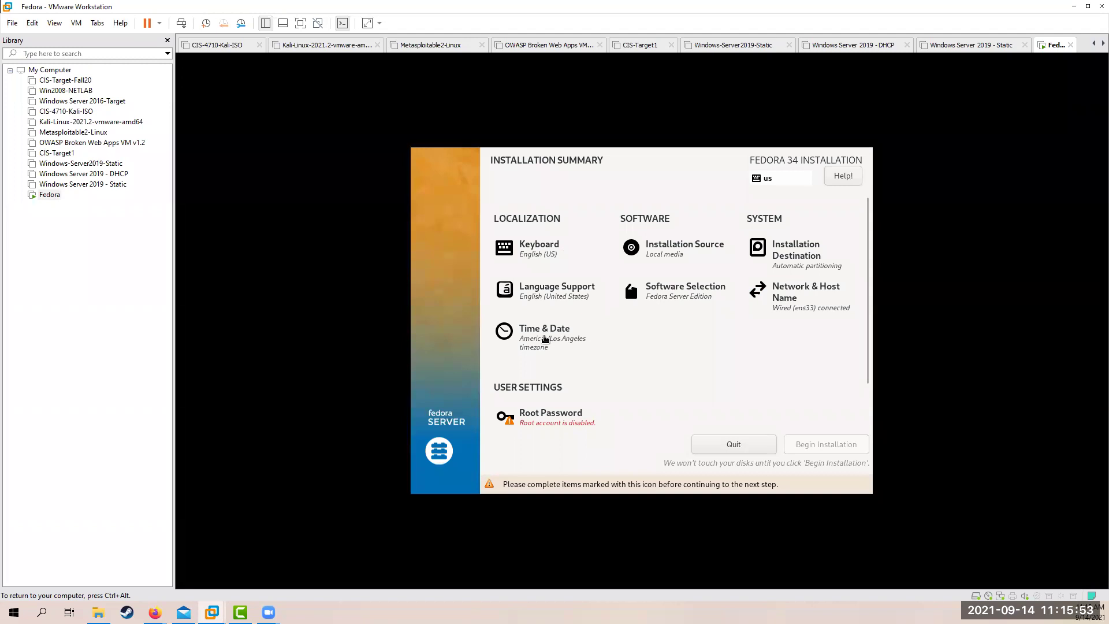
click(545, 339)
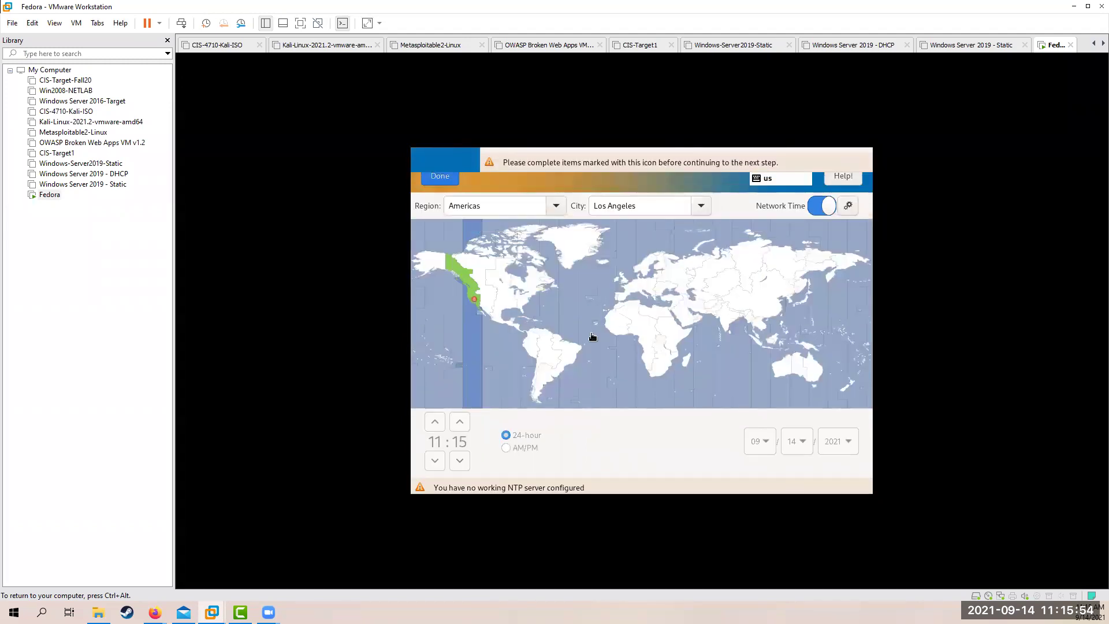
click(436, 178)
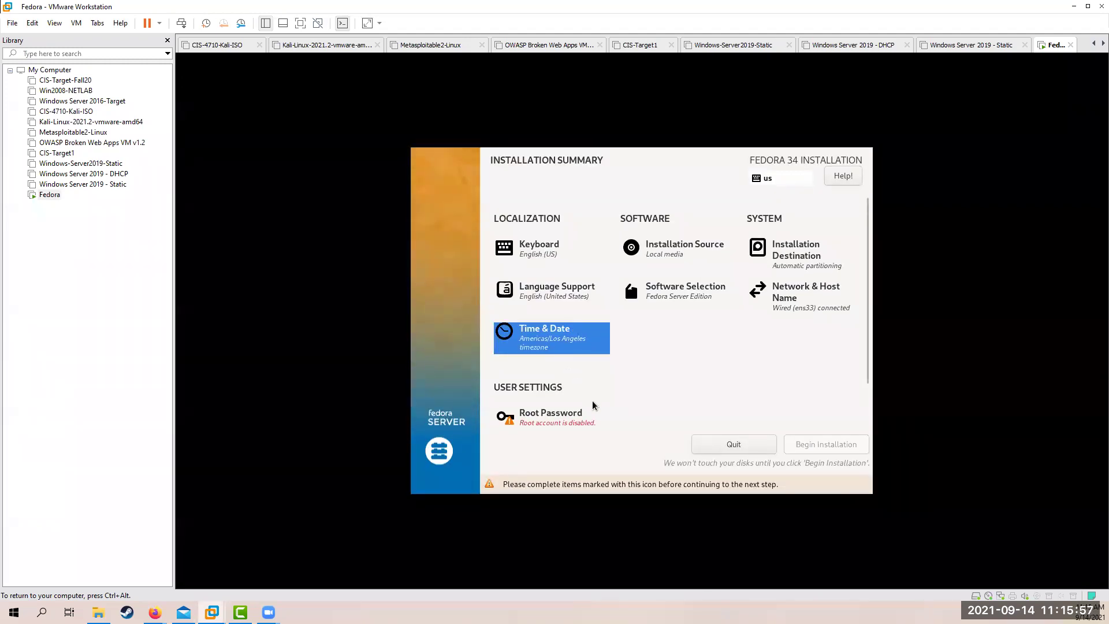
Enter the root password, confirm it, and return to the installation summary
click(559, 417)
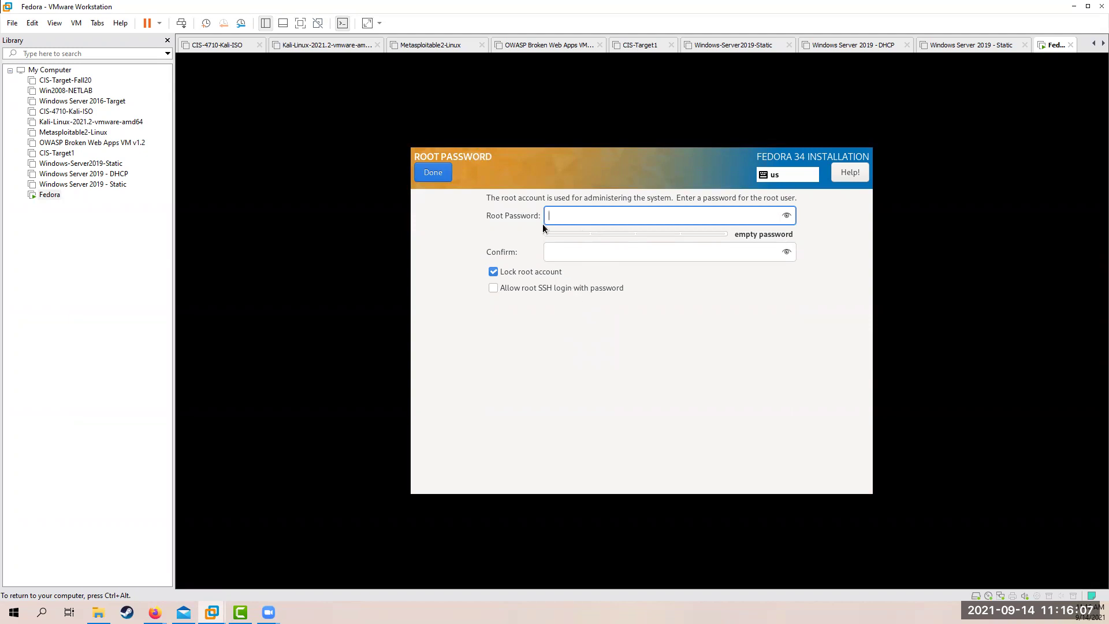
text(password123)
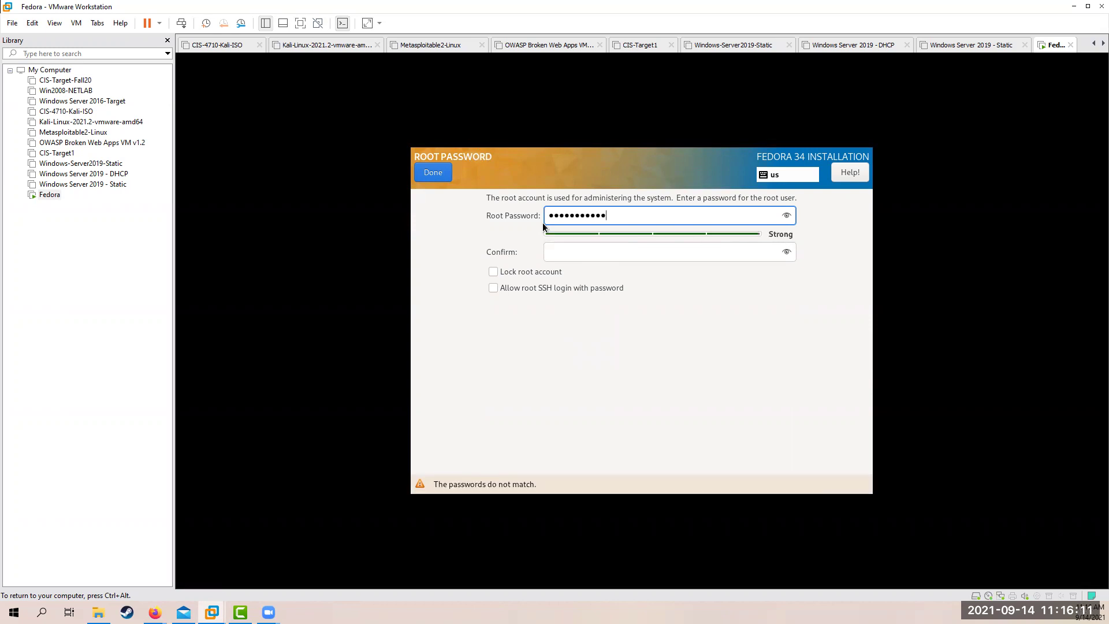
click(561, 252)
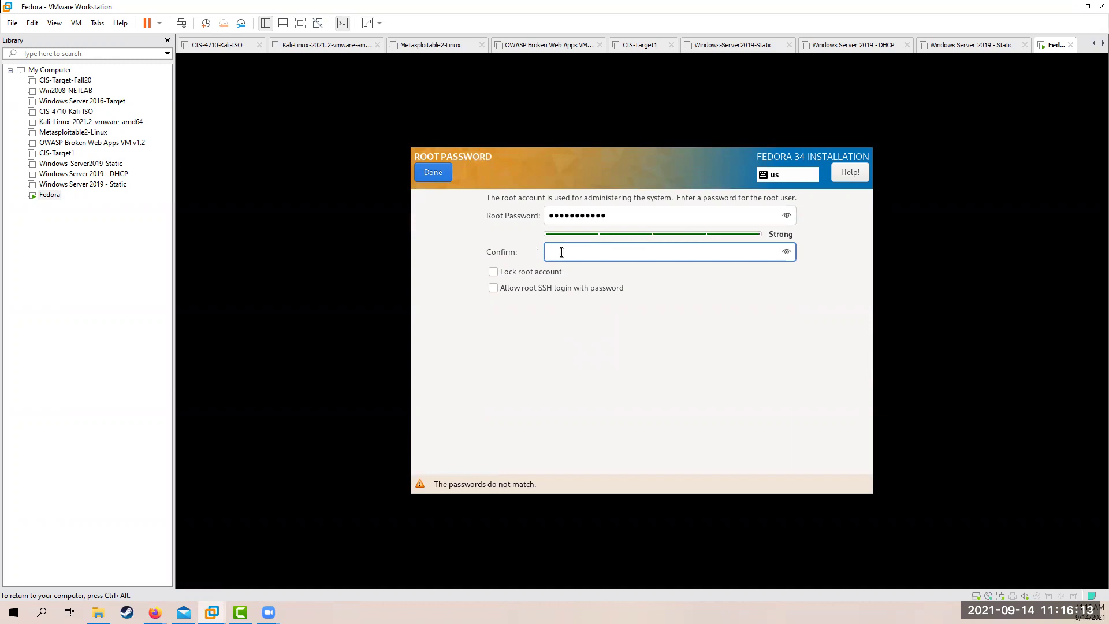
text(password123)
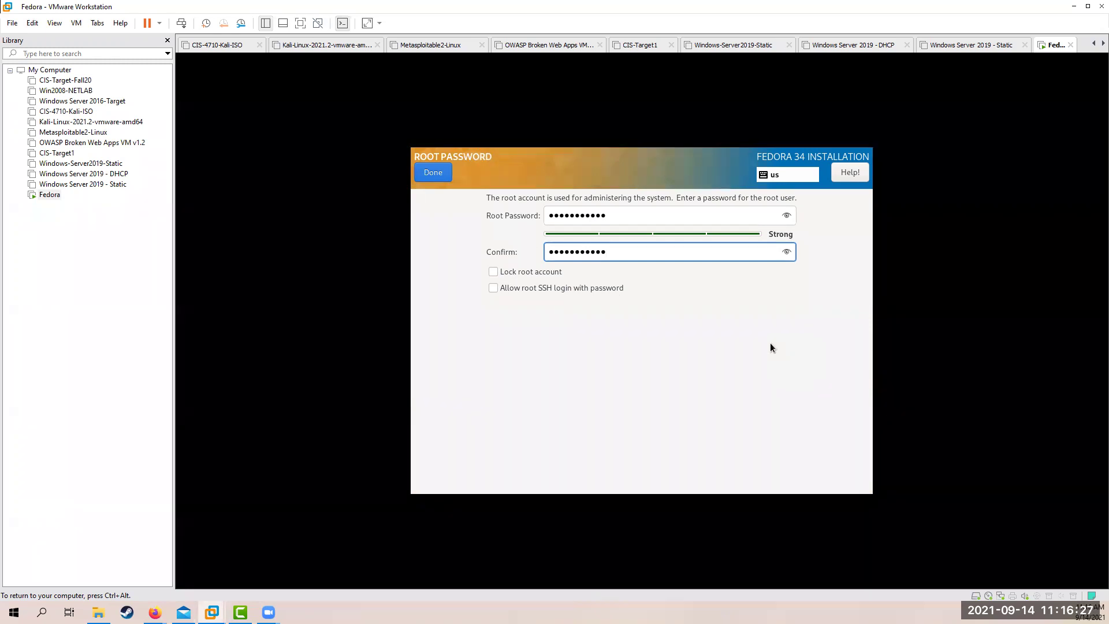
click(432, 178)
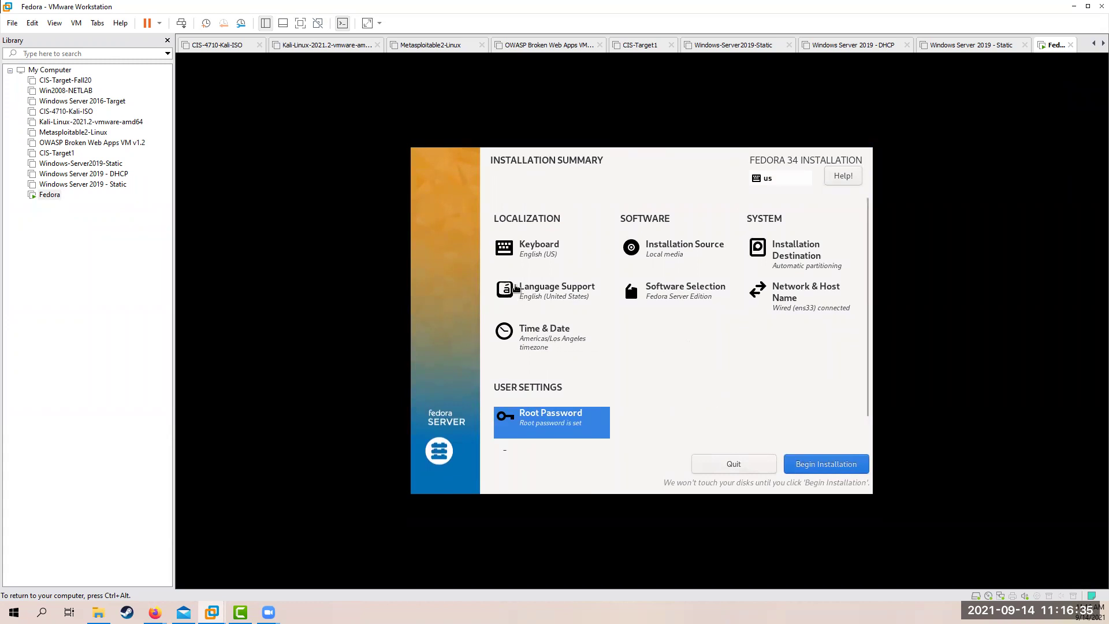
Begin the Fedora 34 installation and let it run until it shows Complete!
click(816, 463)
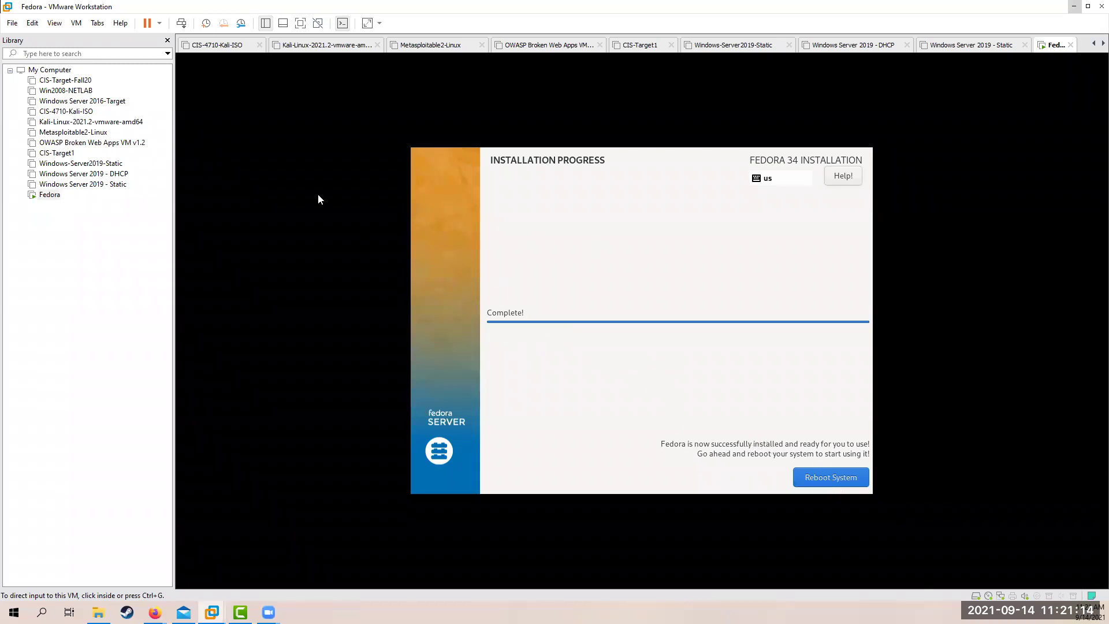
Disconnect the installer ISO from the CD/DVD drive, then reboot into the installed system
right_click(1054, 52)
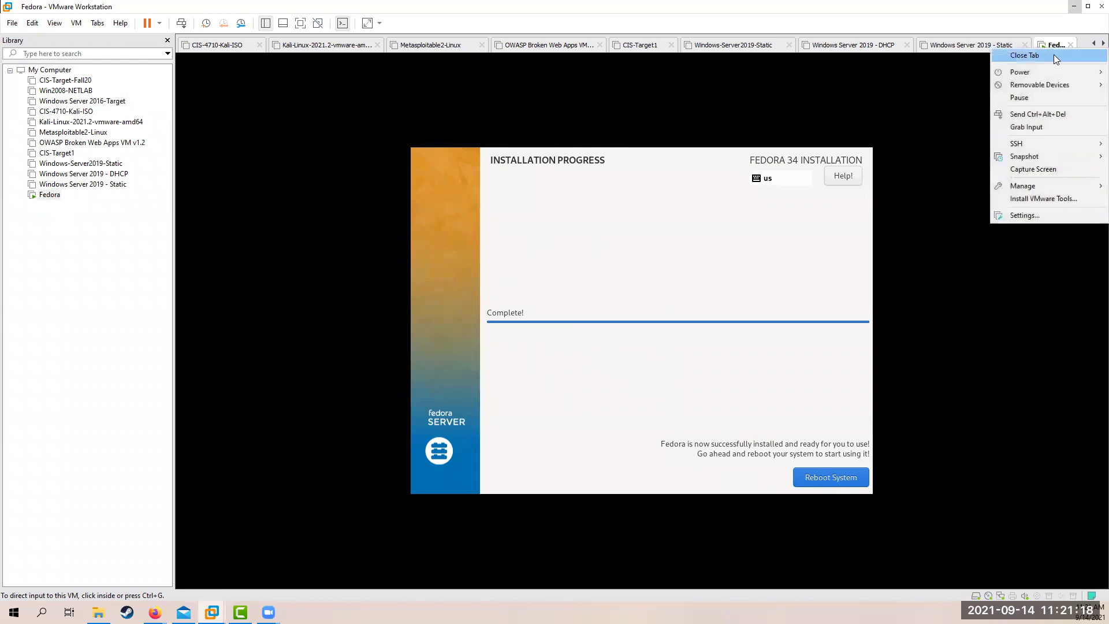
click(1017, 215)
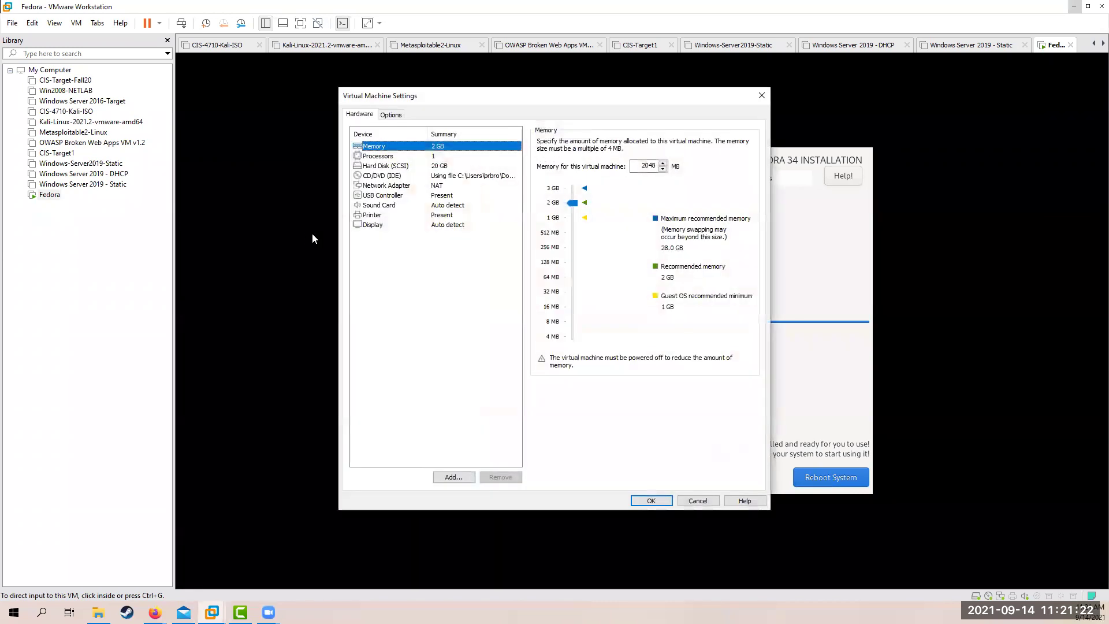
click(392, 177)
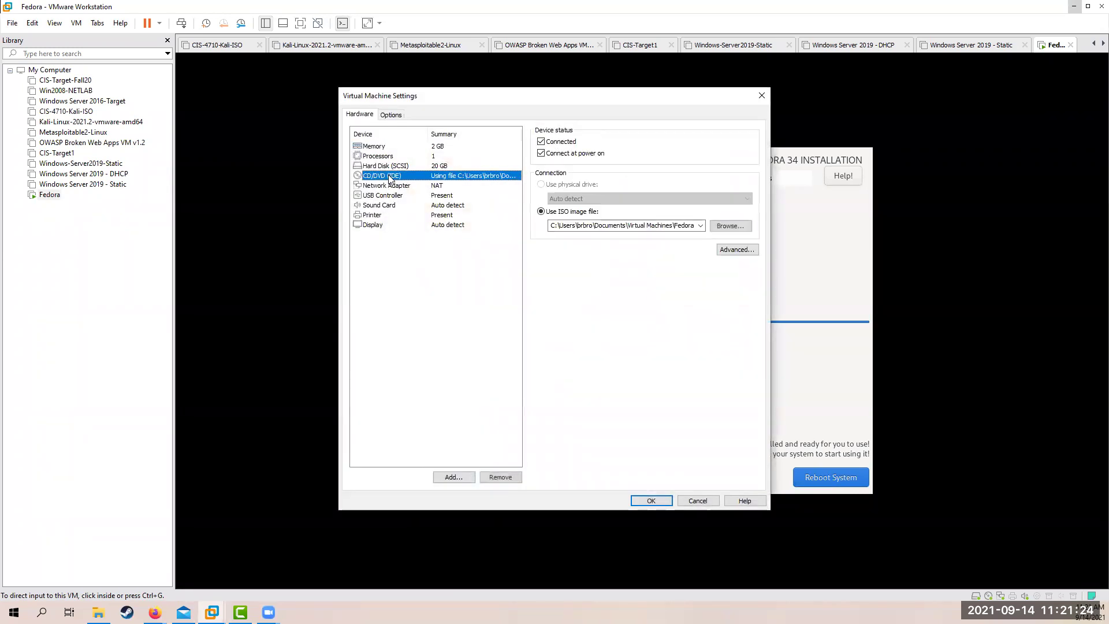
click(541, 154)
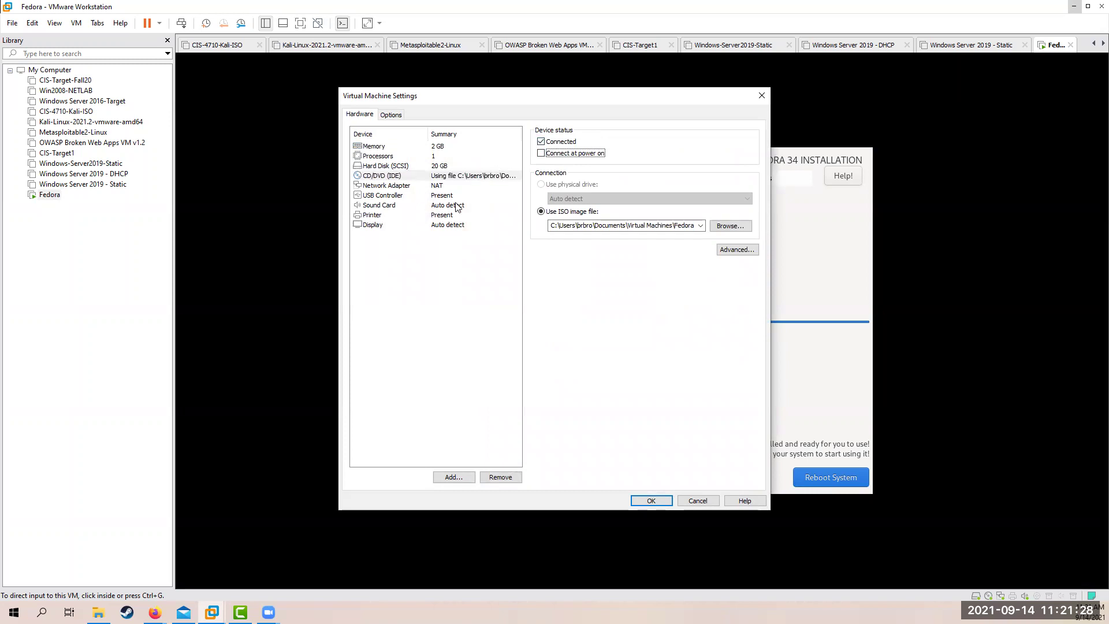
click(542, 144)
click(652, 500)
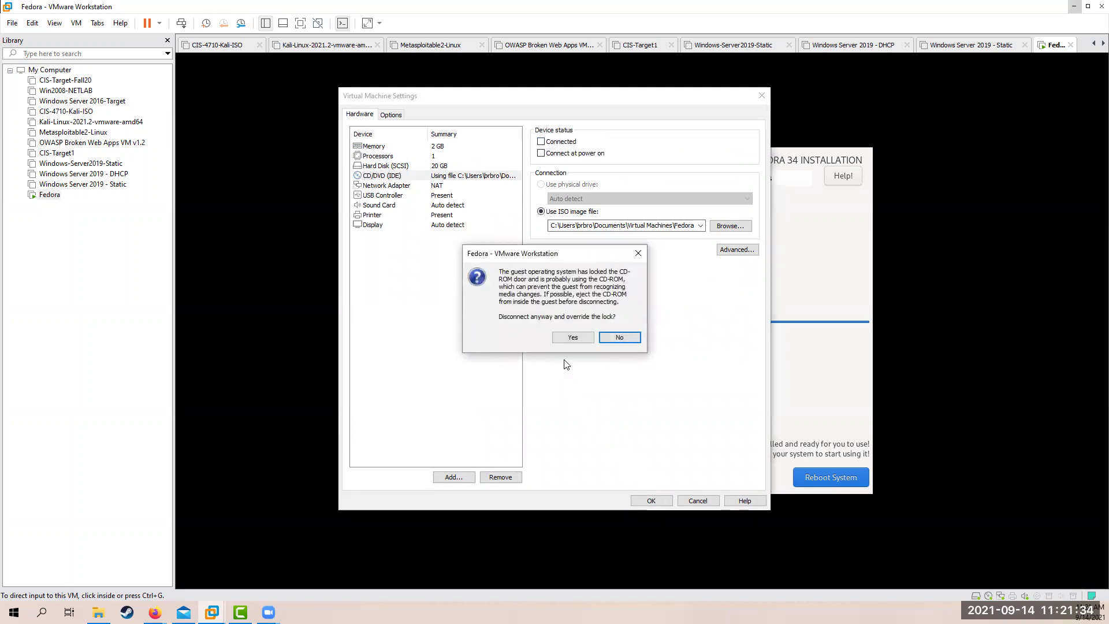
click(573, 338)
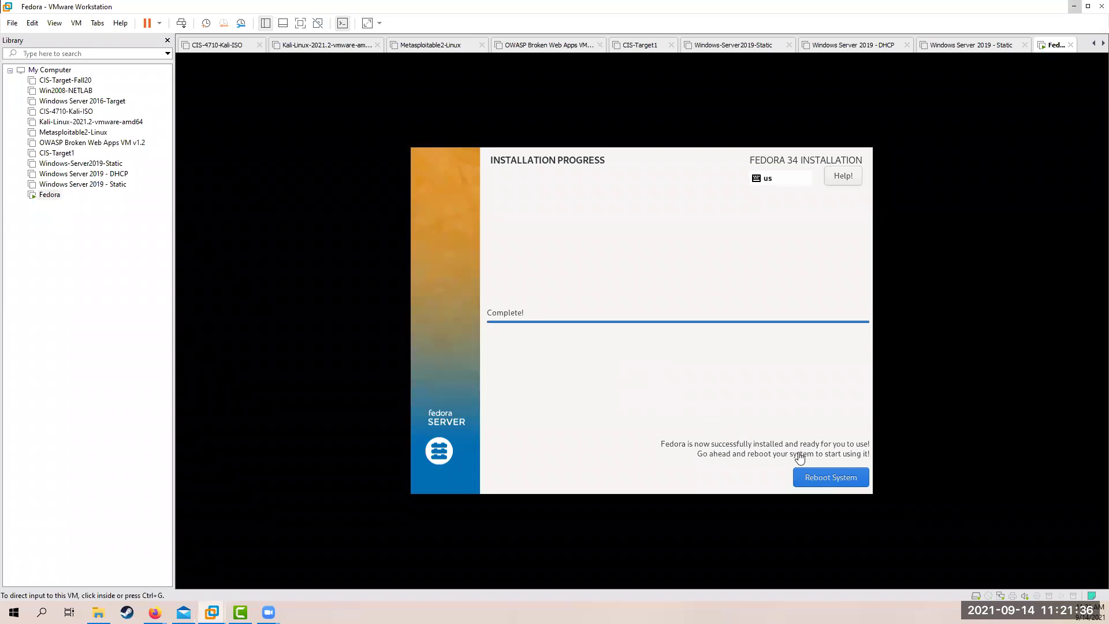
click(827, 478)
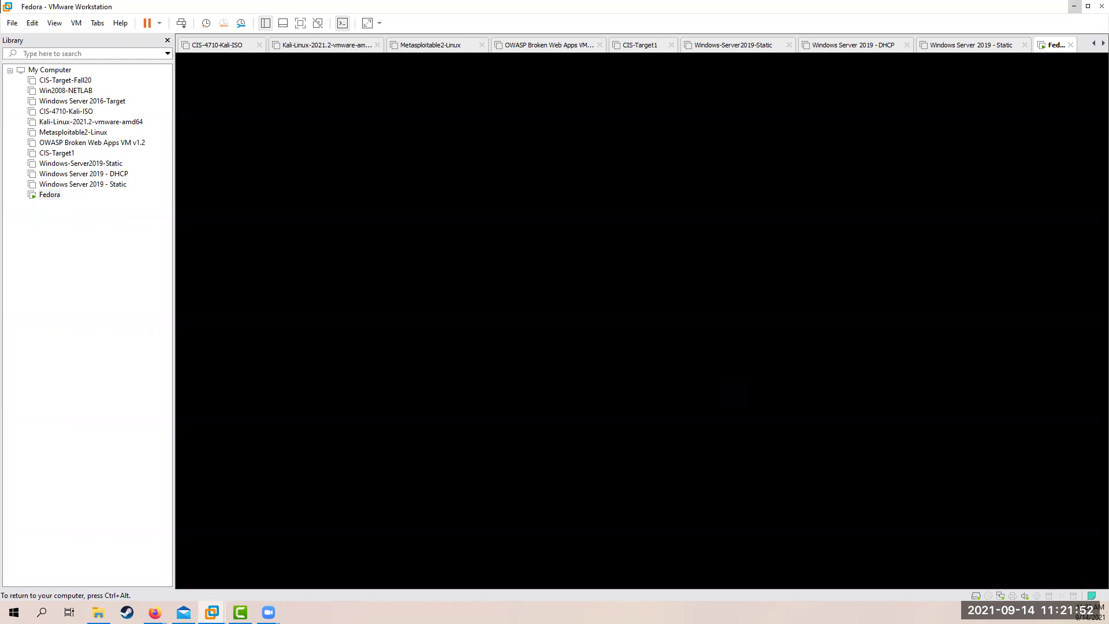
Reconnect the Fedora VM's CD/DVD drive, ticking Connected and Connect at power on
key(ctrl+alt)
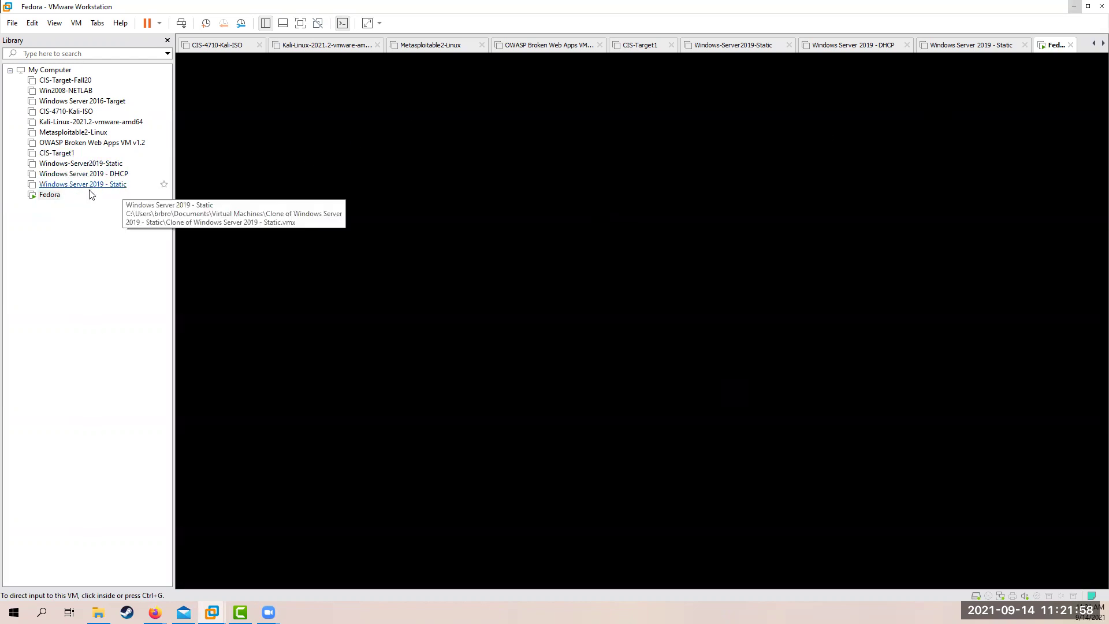
click(49, 199)
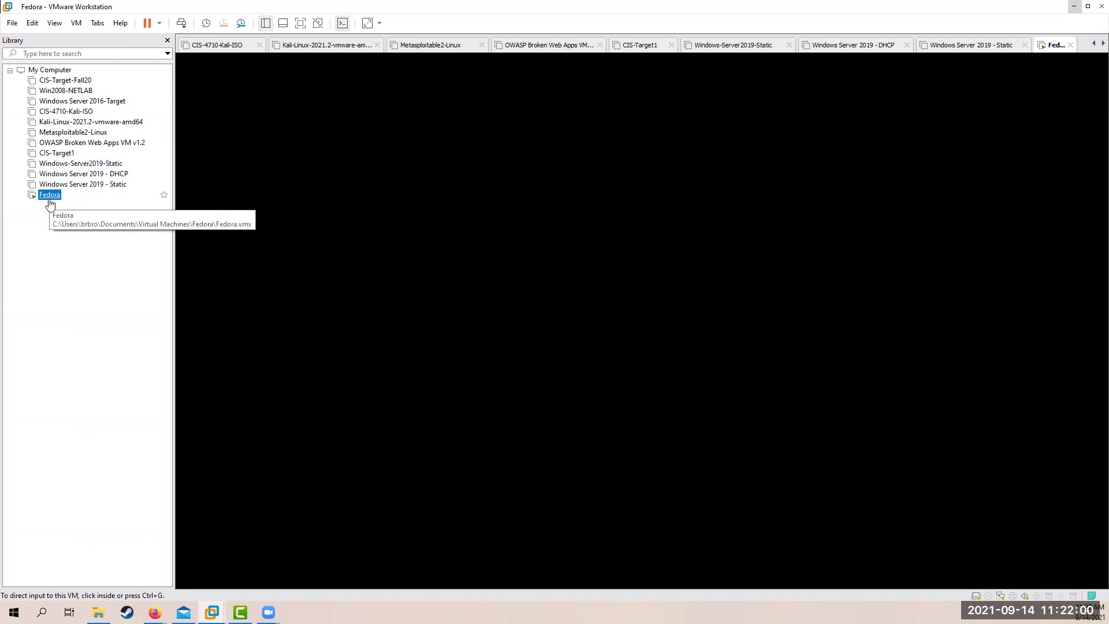
right_click(49, 202)
click(96, 423)
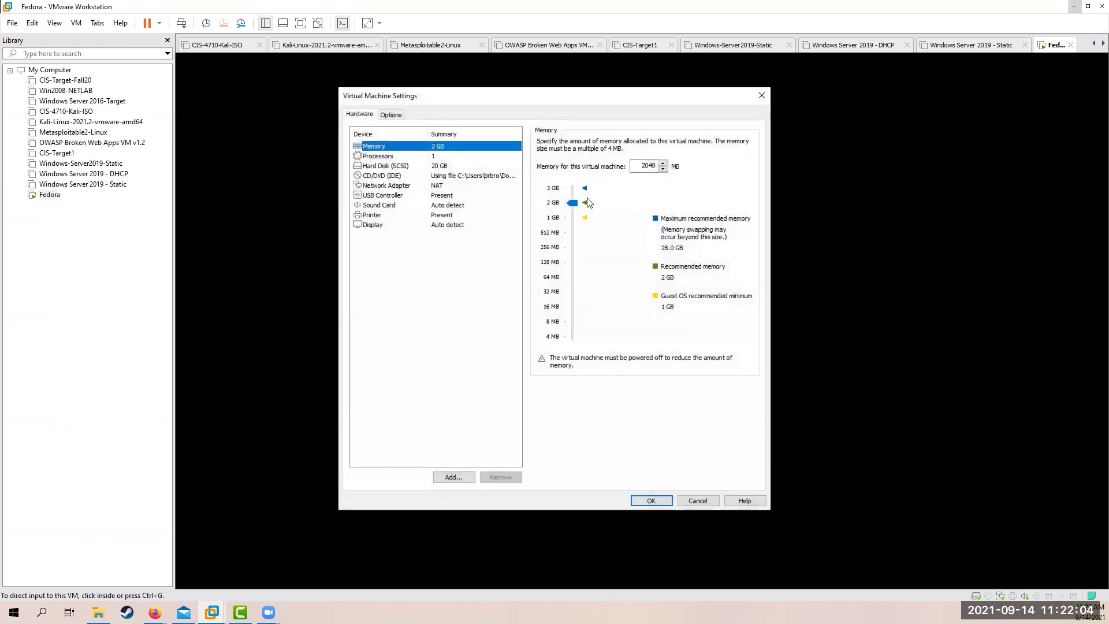
click(404, 176)
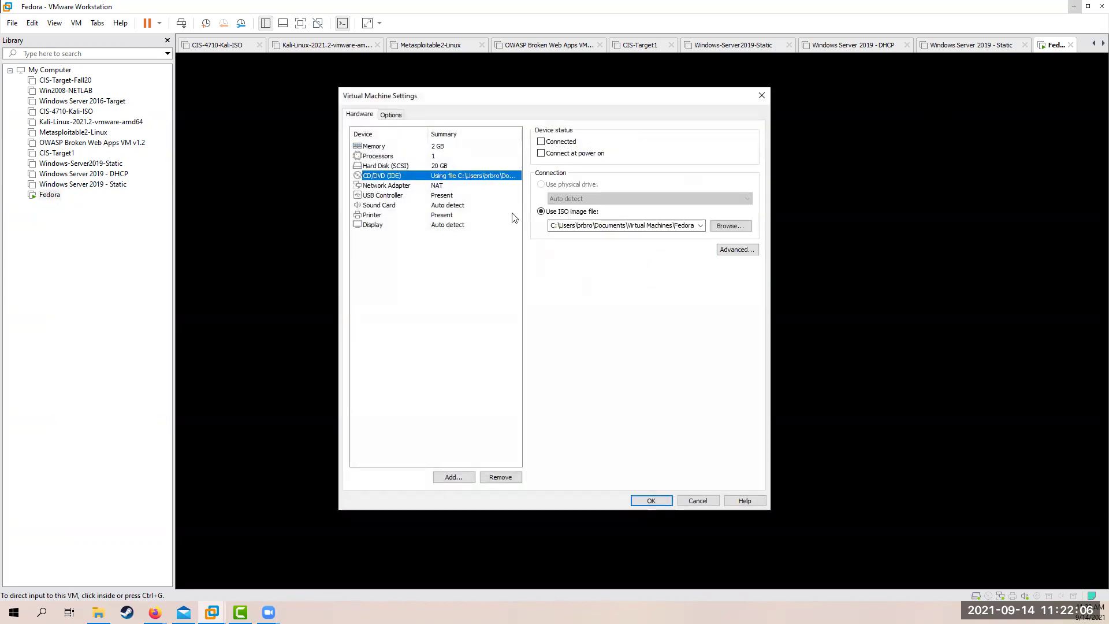
click(541, 141)
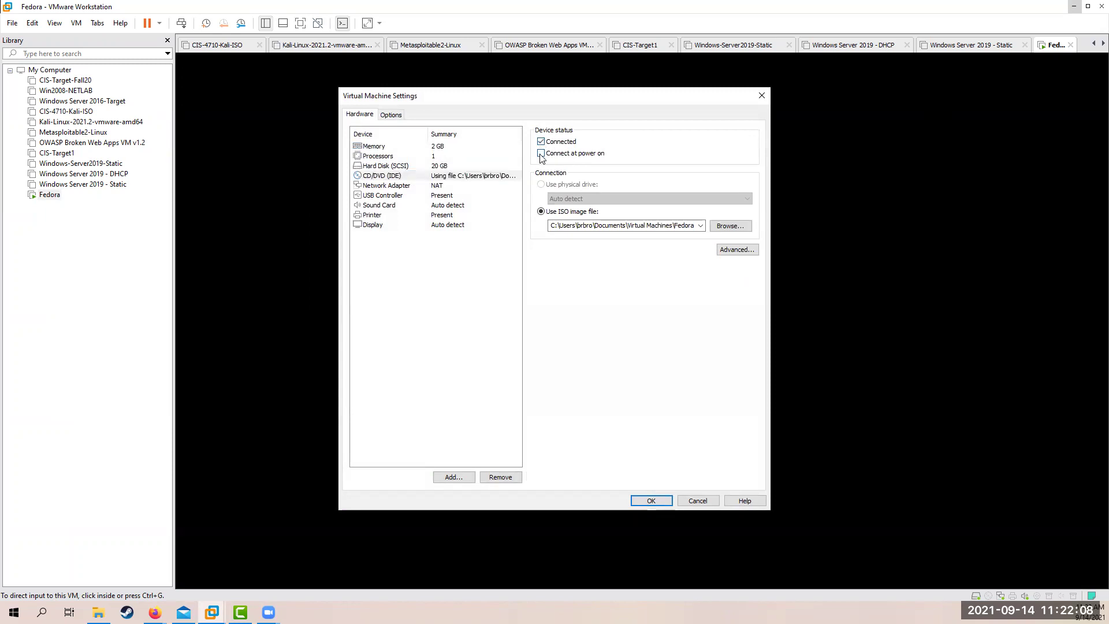
click(541, 155)
click(651, 500)
click(584, 371)
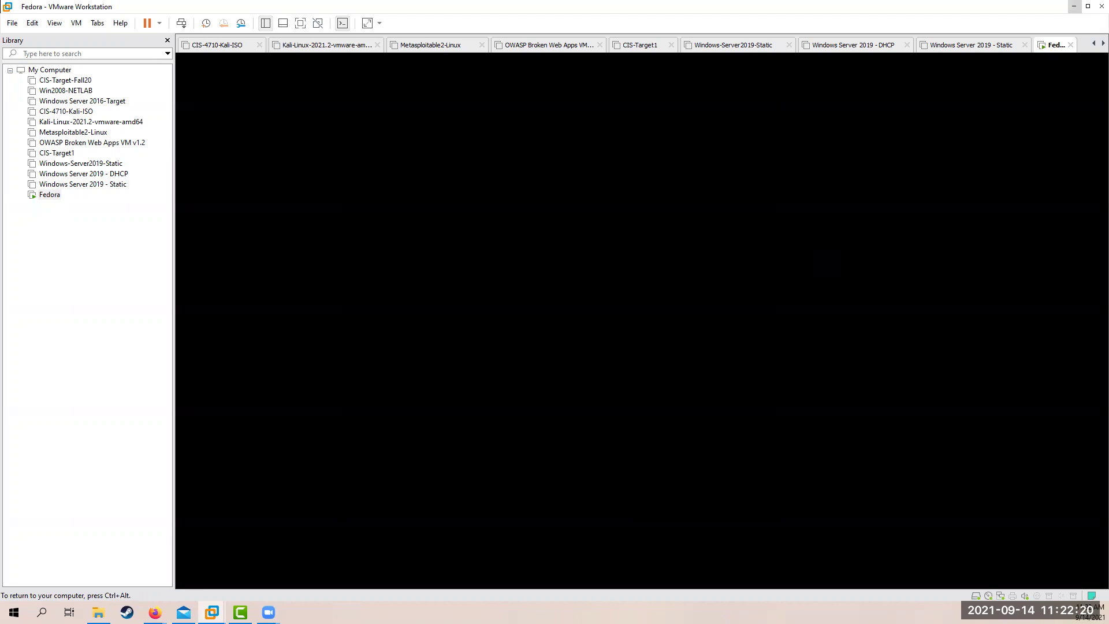
Restart the Fedora guest via Power > Restart Guest and boot the default GRUB entry
key(ctrl+alt)
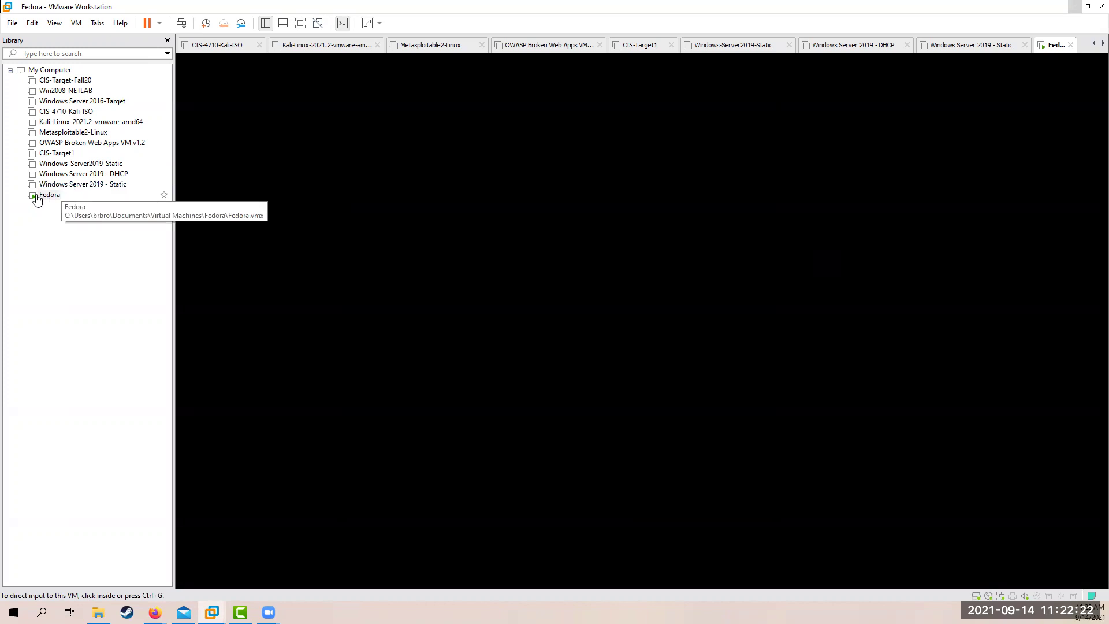
right_click(51, 194)
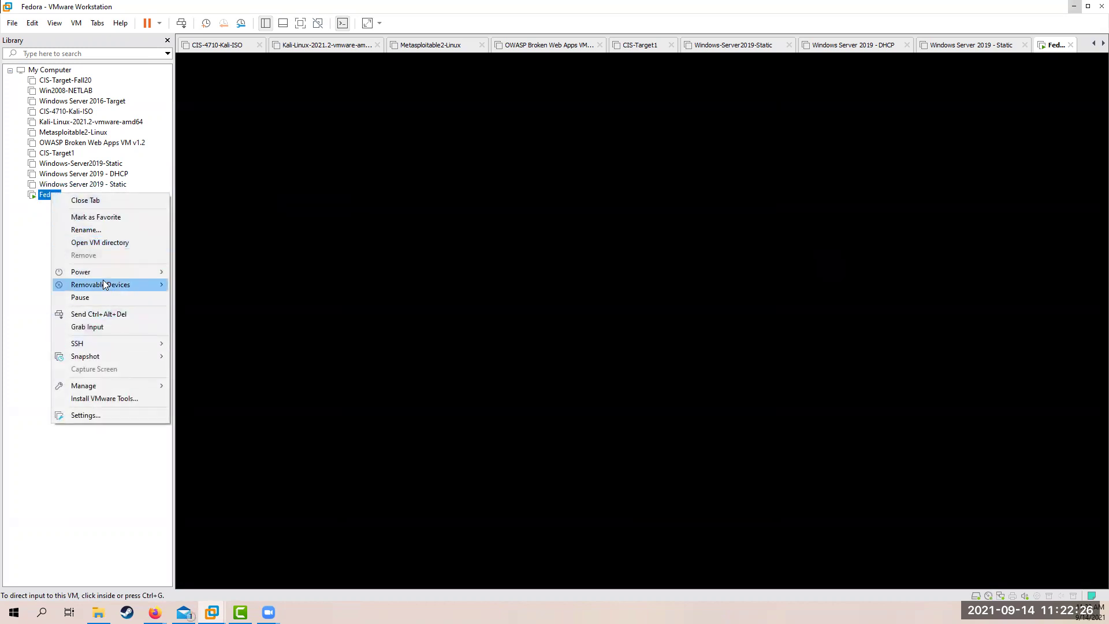
mouse_move(105, 282)
mouse_move(139, 275)
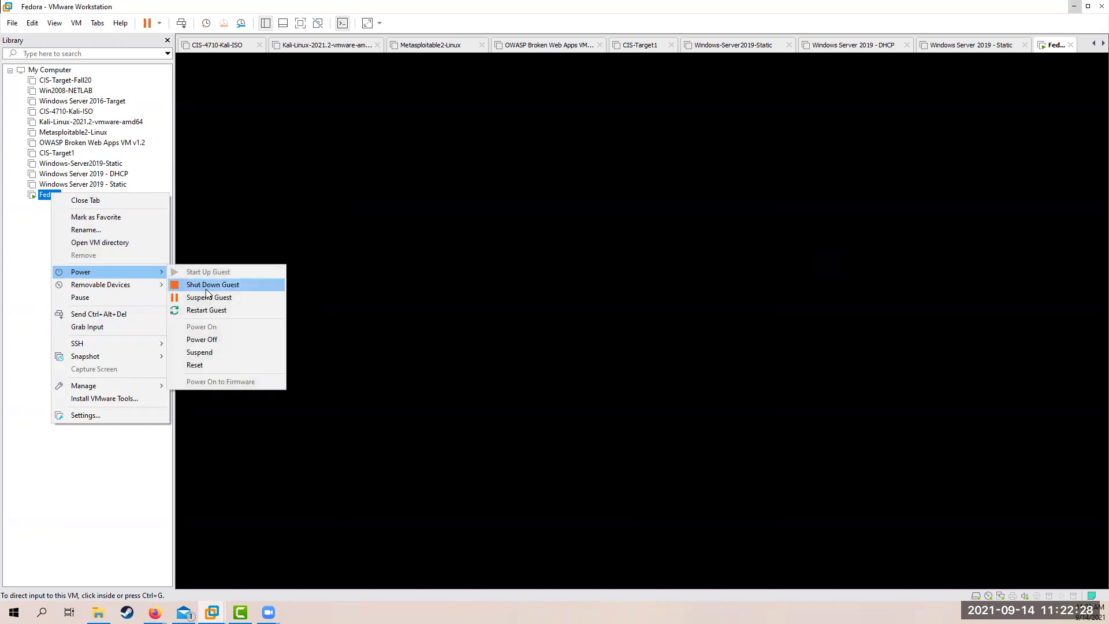
click(208, 310)
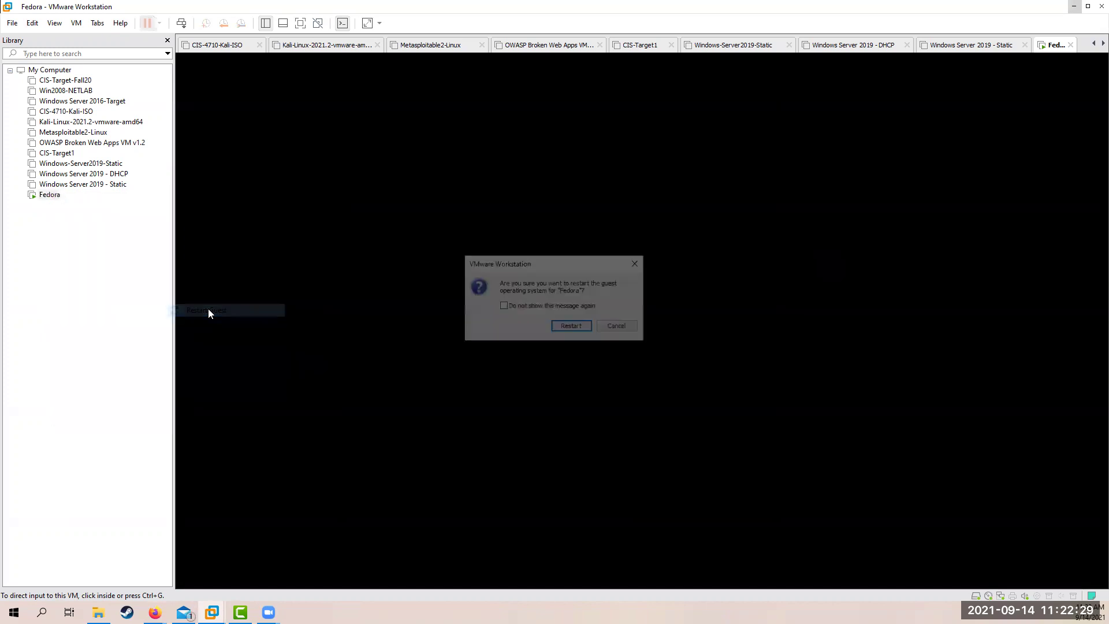
click(571, 328)
click(587, 314)
key(Return)
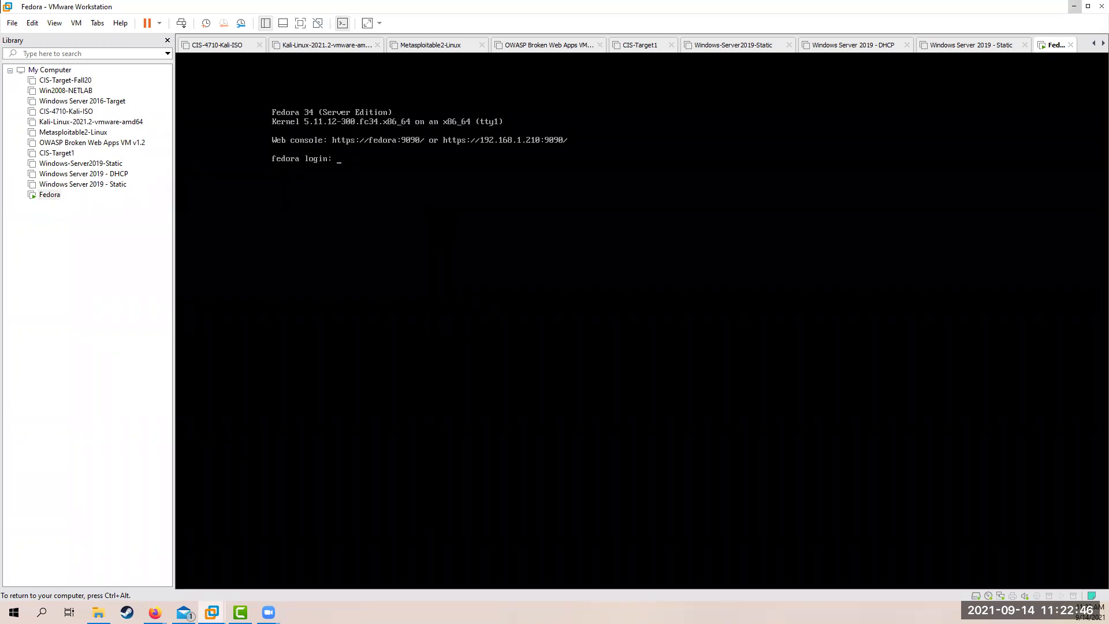
Log in as root and run ifconfig to check ens33's 192.168.1.210 address
key(ctrl+alt)
right_click(56, 201)
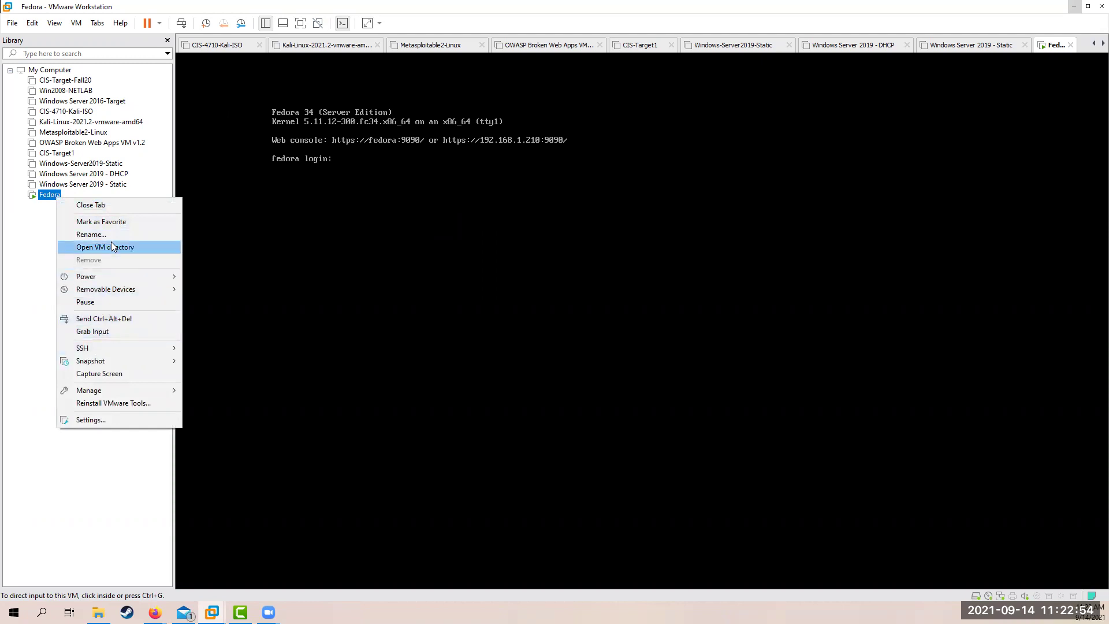
click(398, 338)
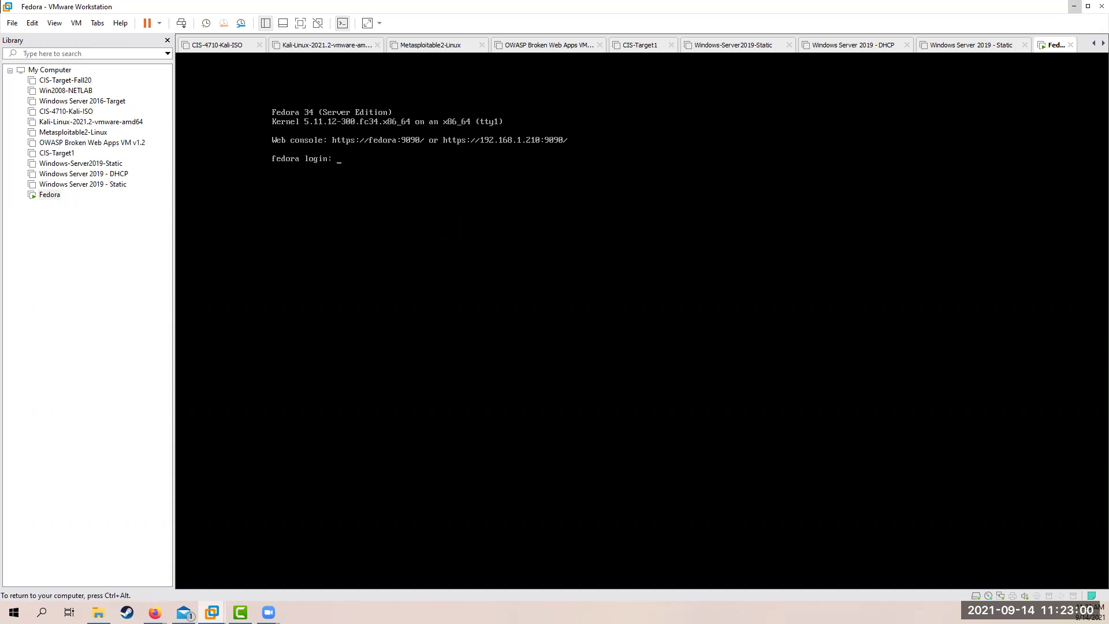
text(root)
key(Return)
key(Return)
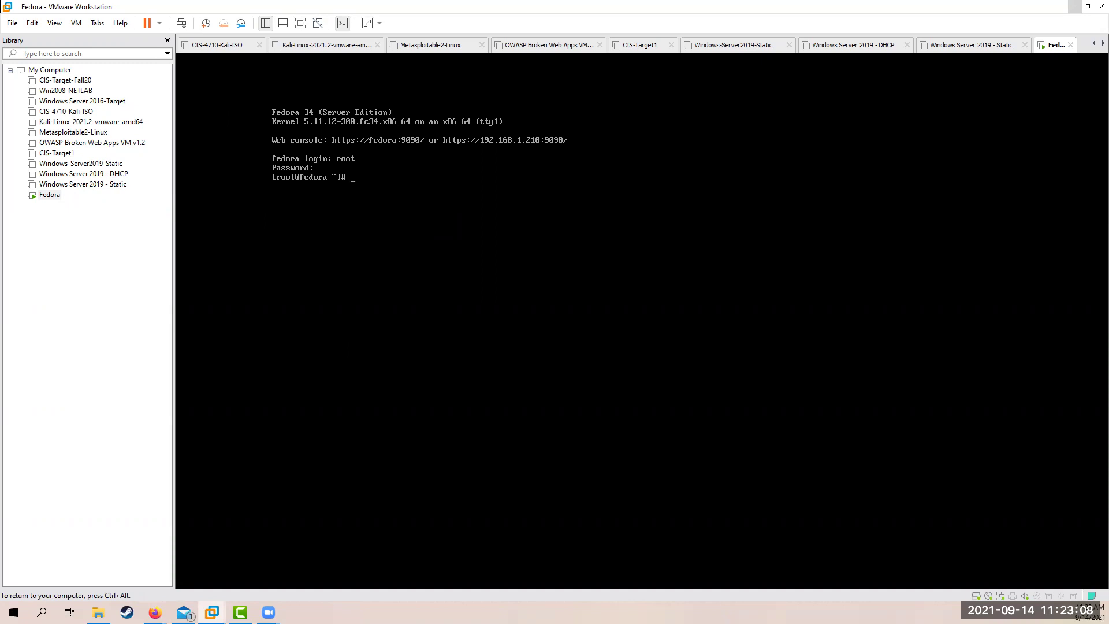
text(ifconfig)
key(Return)
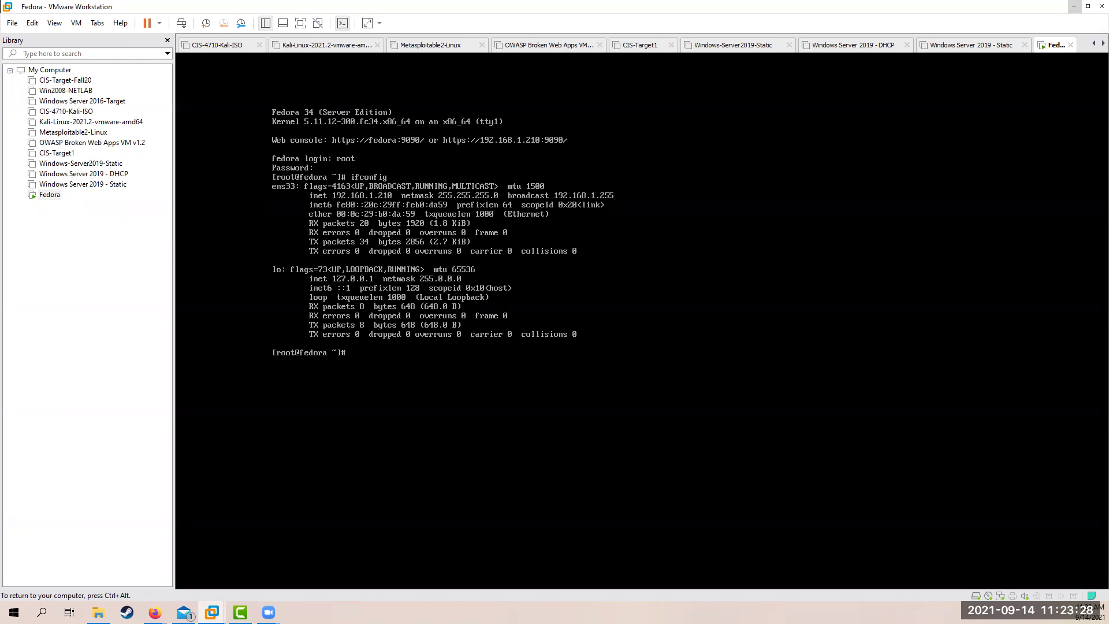
Change into /etc and list its contents with ls
text(co)
key(BackSpace)
text(d)
text( /etc/net)
key(BackSpace)
key(BackSpace)
key(BackSpace)
key(Return)
text(ls)
key(Return)
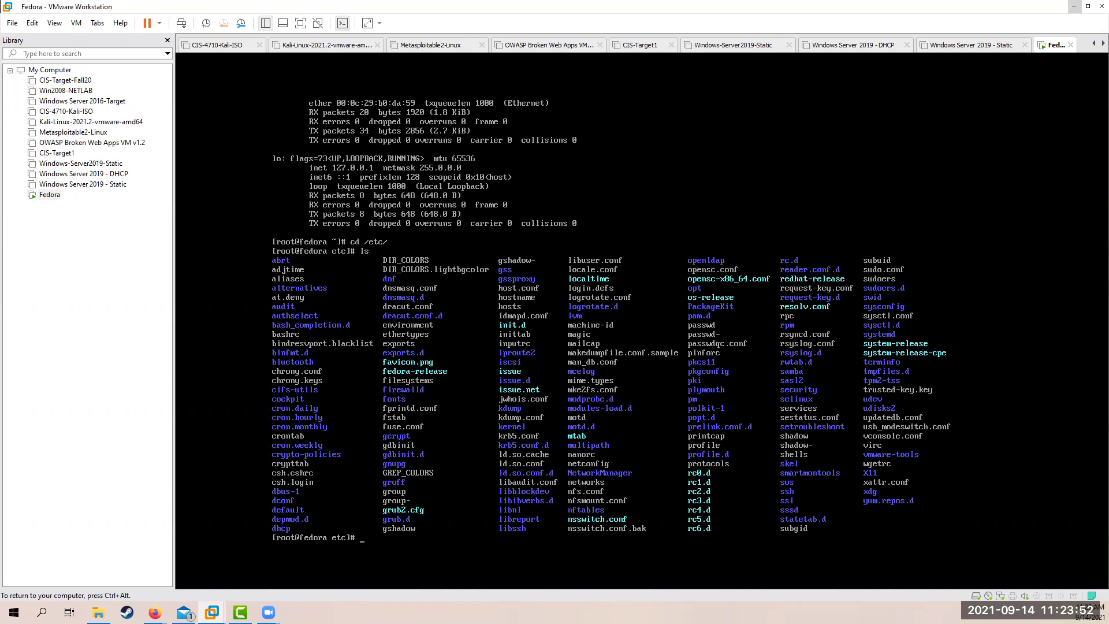
Display the netconfig file with cat netconfig
text(cat netconfig)
key(Return)
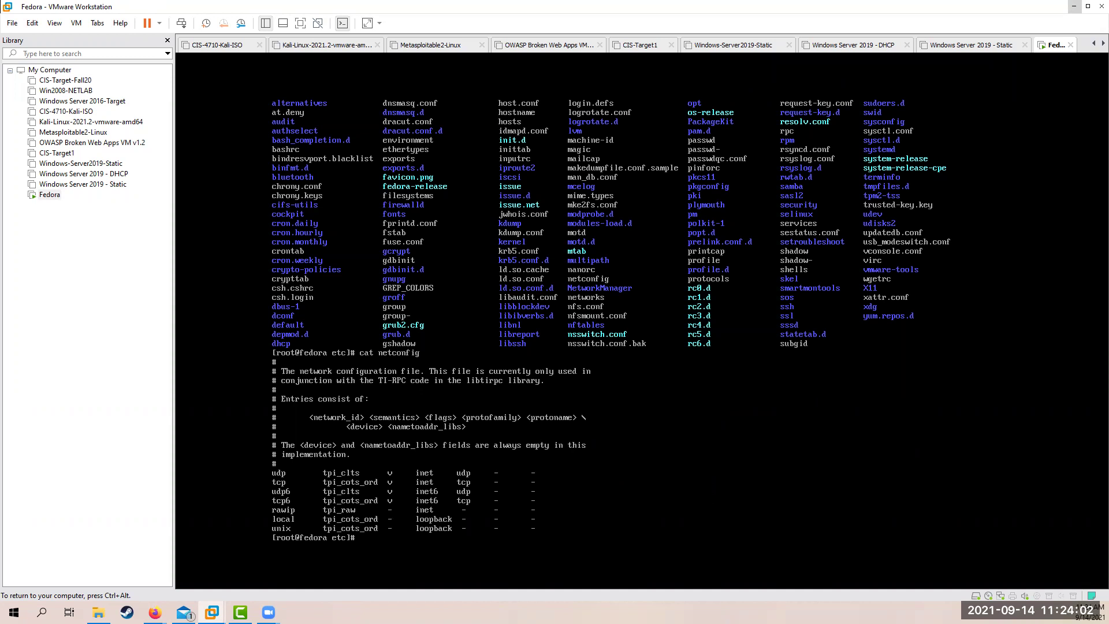
text(cat netc)
text(onfig)
key(Return)
List /etc again, then move into sysconfig and list its contents
text(cd)
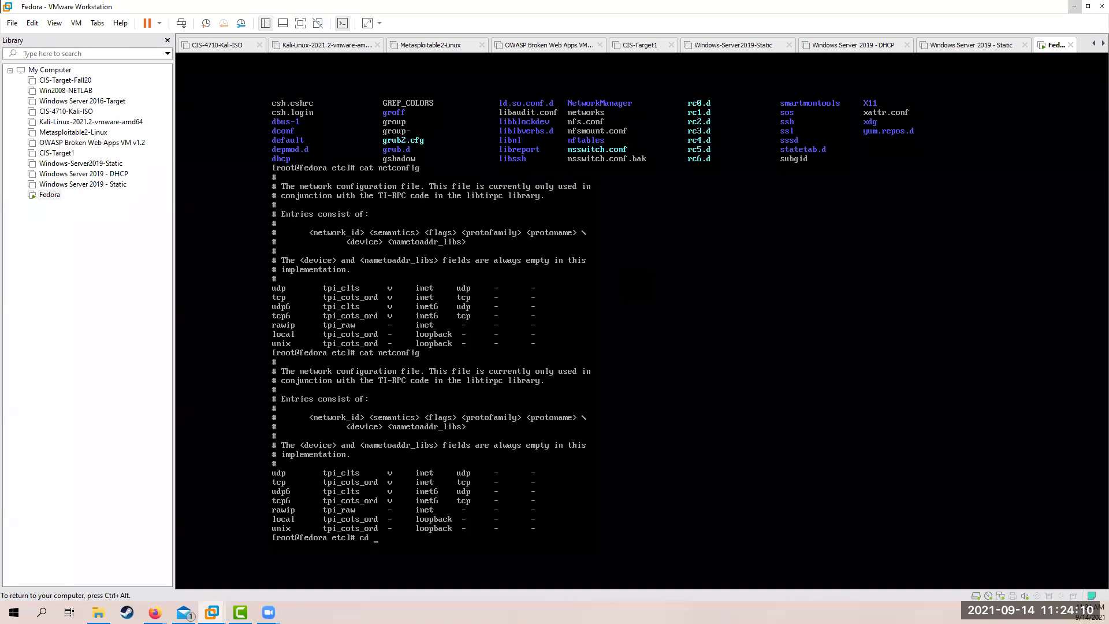
key(BackSpace)
key(BackSpace)
text(ls)
key(Return)
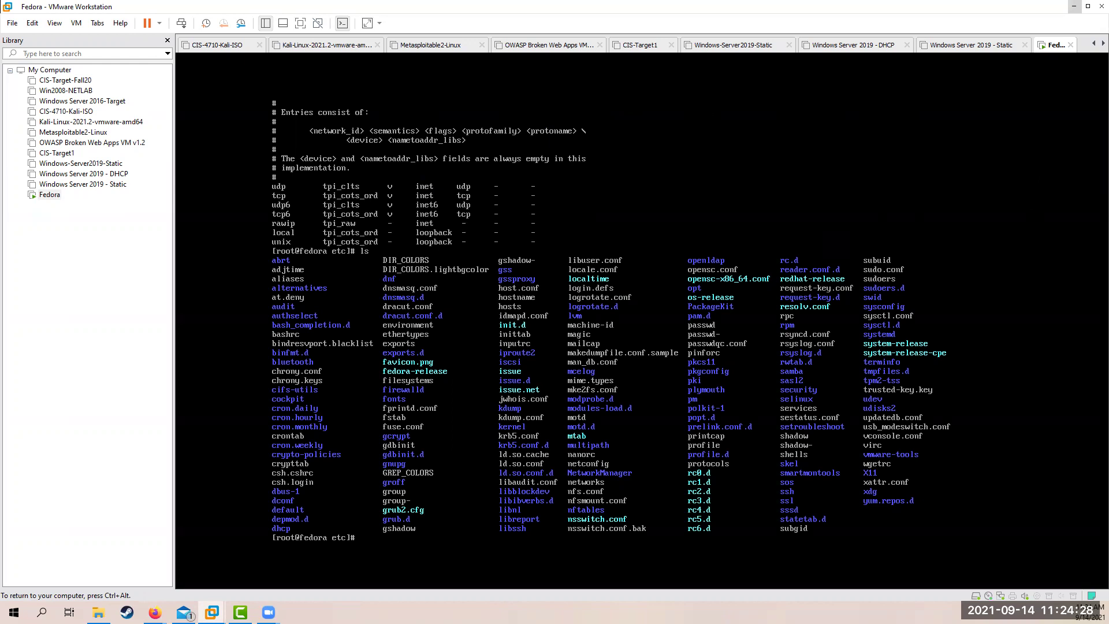
text(cd sysconfig)
key(Return)
text(ls)
key(Return)
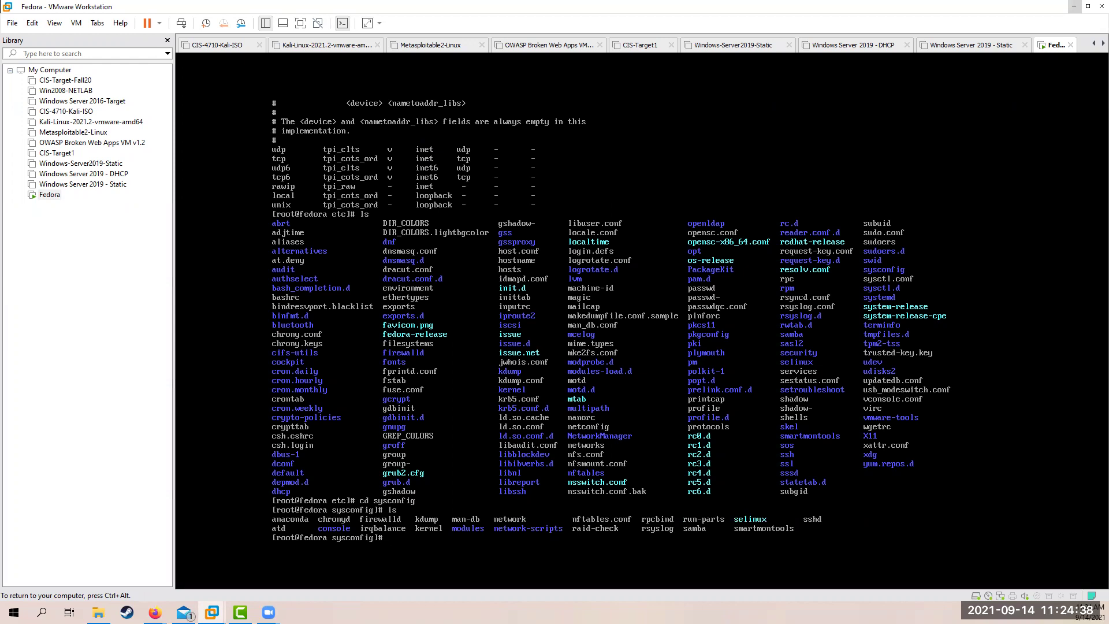
Move into network-scripts, confirm ls shows no files, then release input from the VM
text(cd netw)
key(Tab)
text(-)
key(Tab)
key(Return)
text(ls)
key(Return)
text(ls)
key(Return)
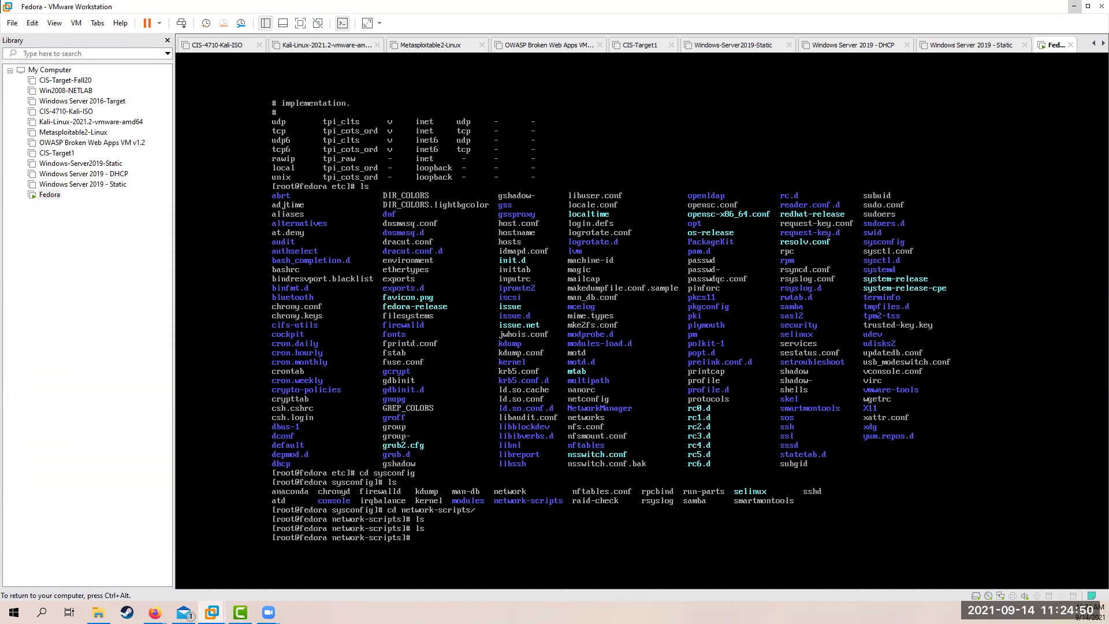
key(ctrl+alt)
mouse_move(155, 612)
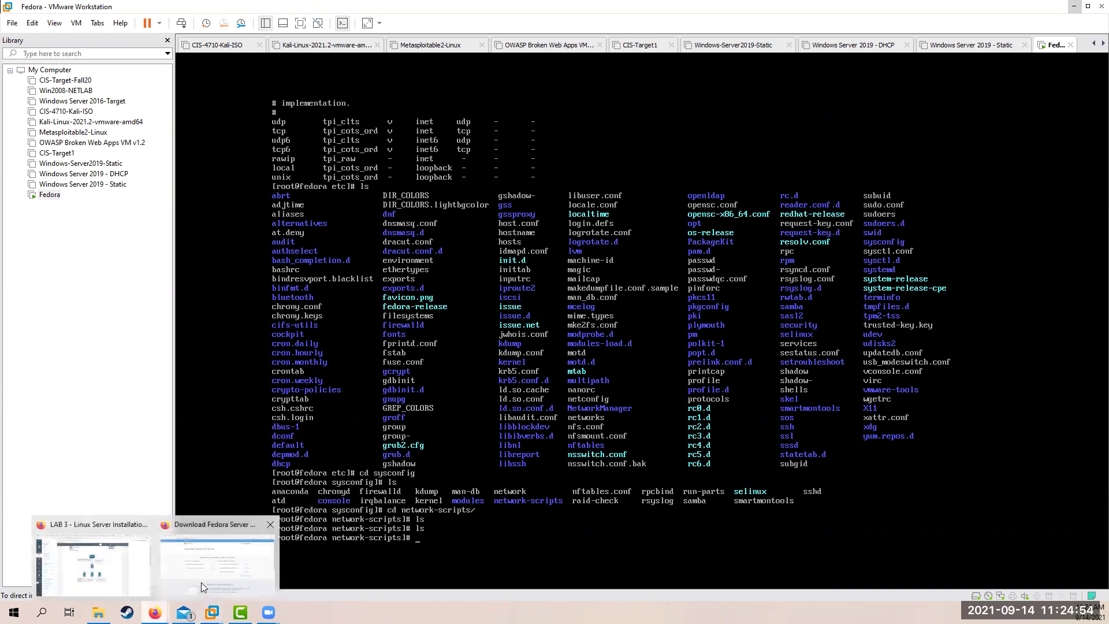
Scroll the LAB 3 document in Canvas to steps 14–16 on page 23
click(116, 569)
scroll(462, 367, down, 10)
scroll(465, 368, down, 15)
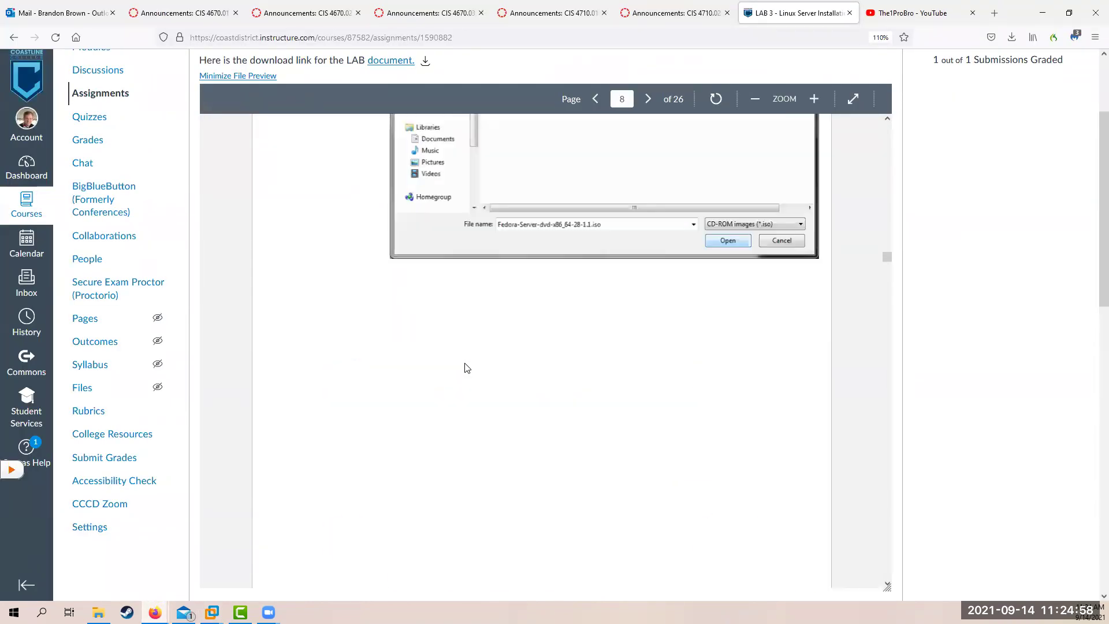
scroll(468, 368, down, 8)
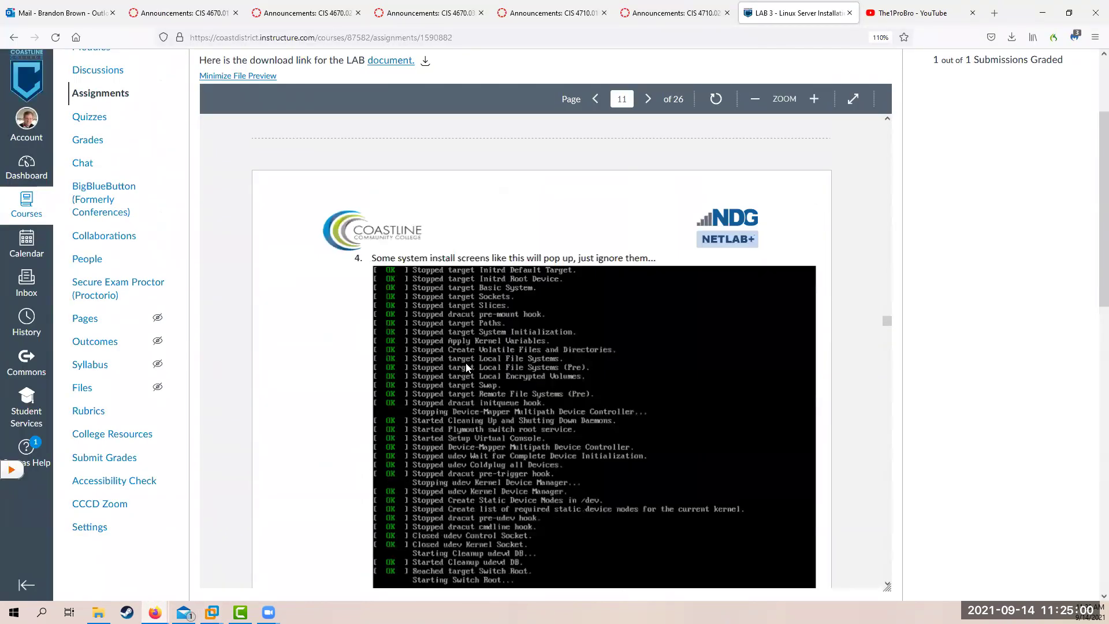
scroll(468, 367, down, 15)
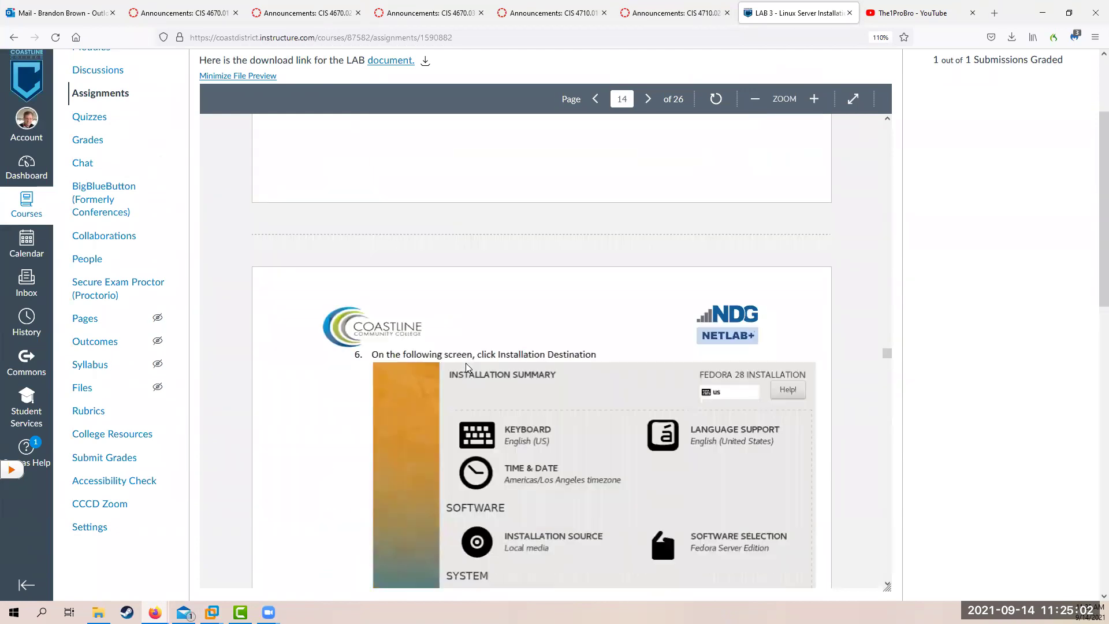
scroll(469, 368, down, 15)
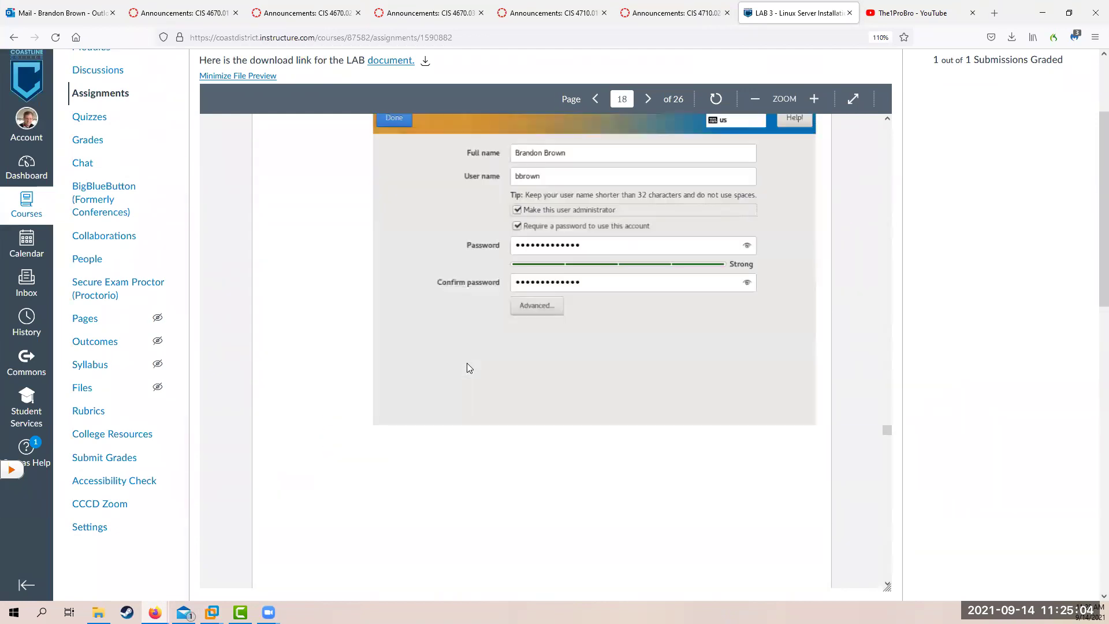
scroll(468, 368, down, 15)
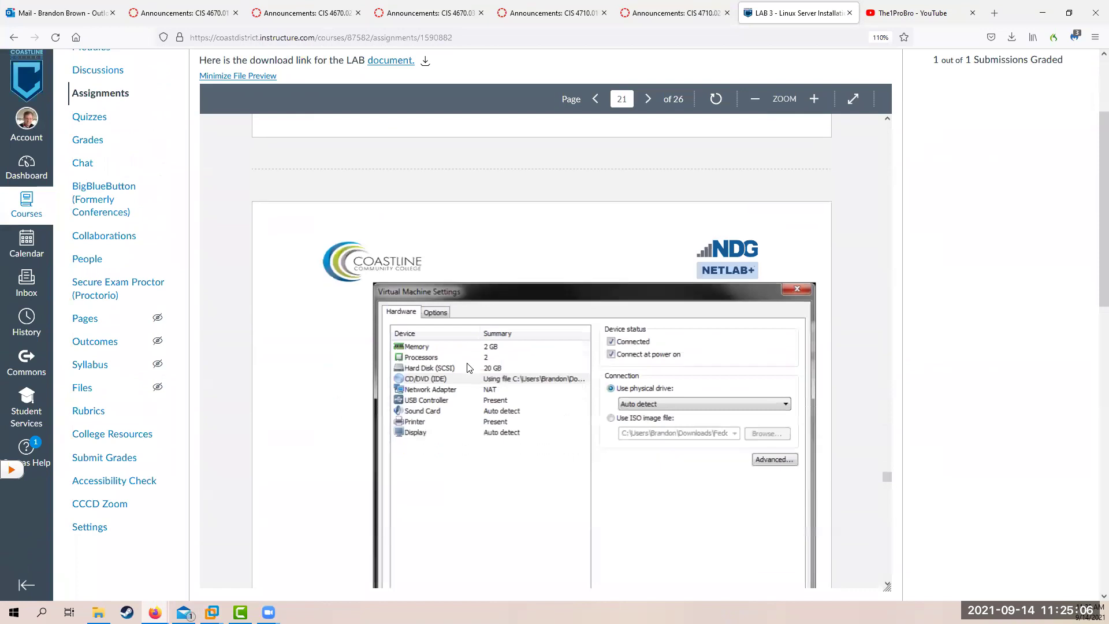
scroll(468, 368, down, 4)
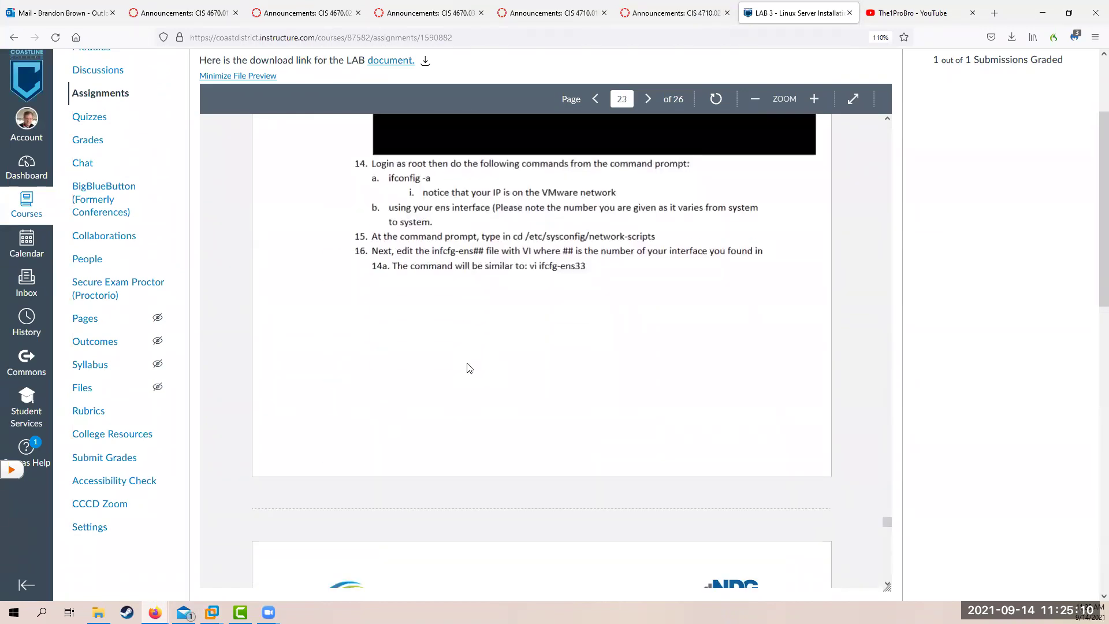
scroll(469, 368, down, 6)
scroll(469, 368, up, 3)
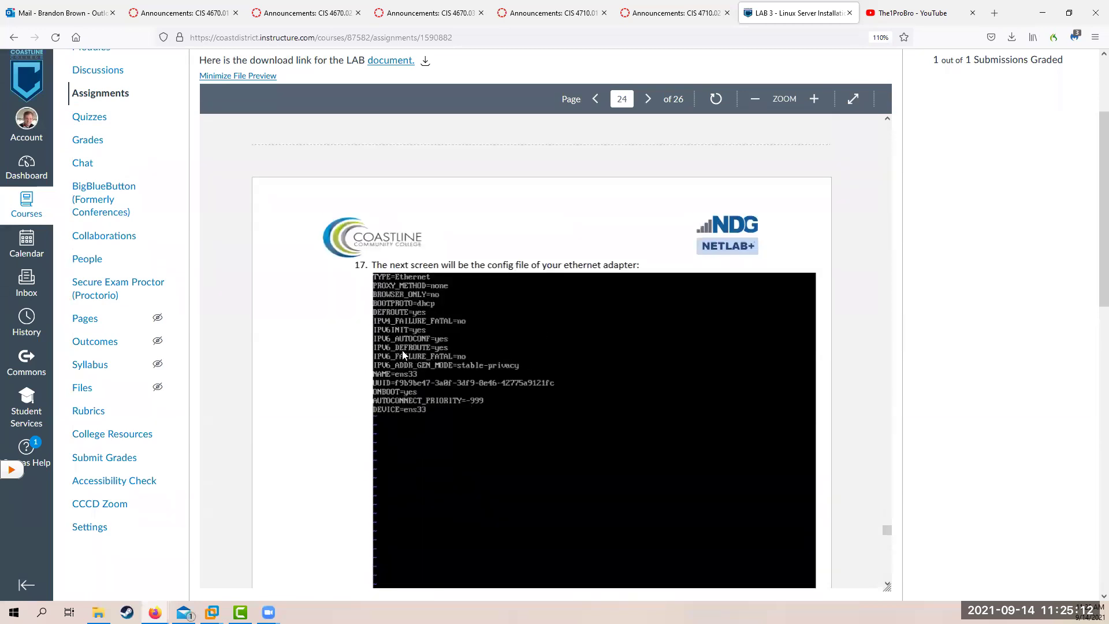
scroll(403, 352, up, 5)
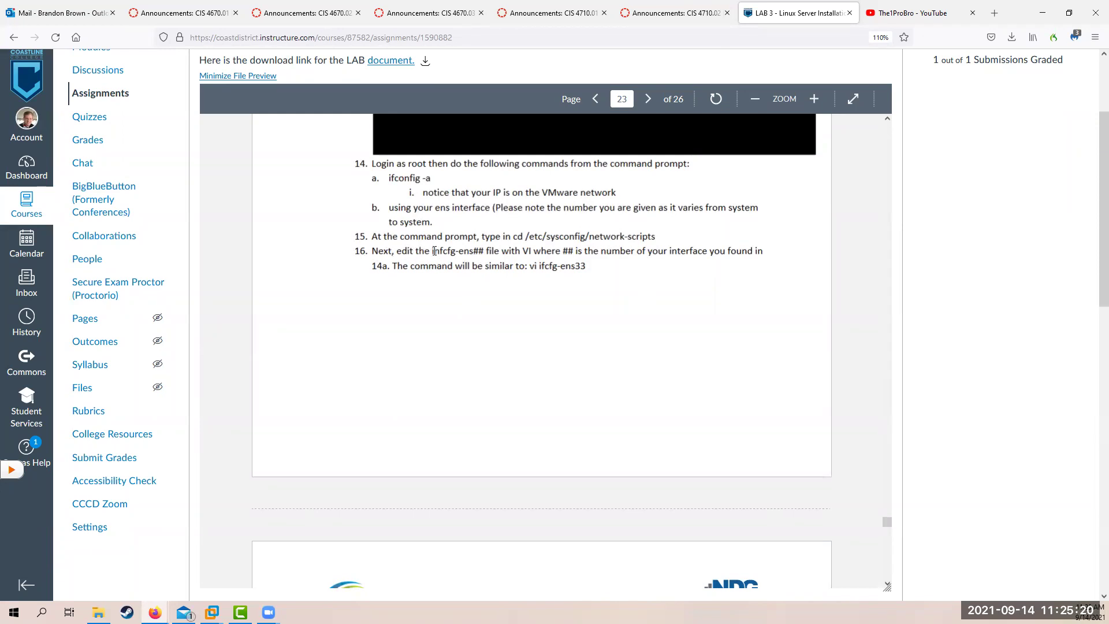
Highlight the ifcfg-ens## file name in step 16, then return to the Fedora VM
drag(432, 252, 477, 251)
mouse_move(212, 613)
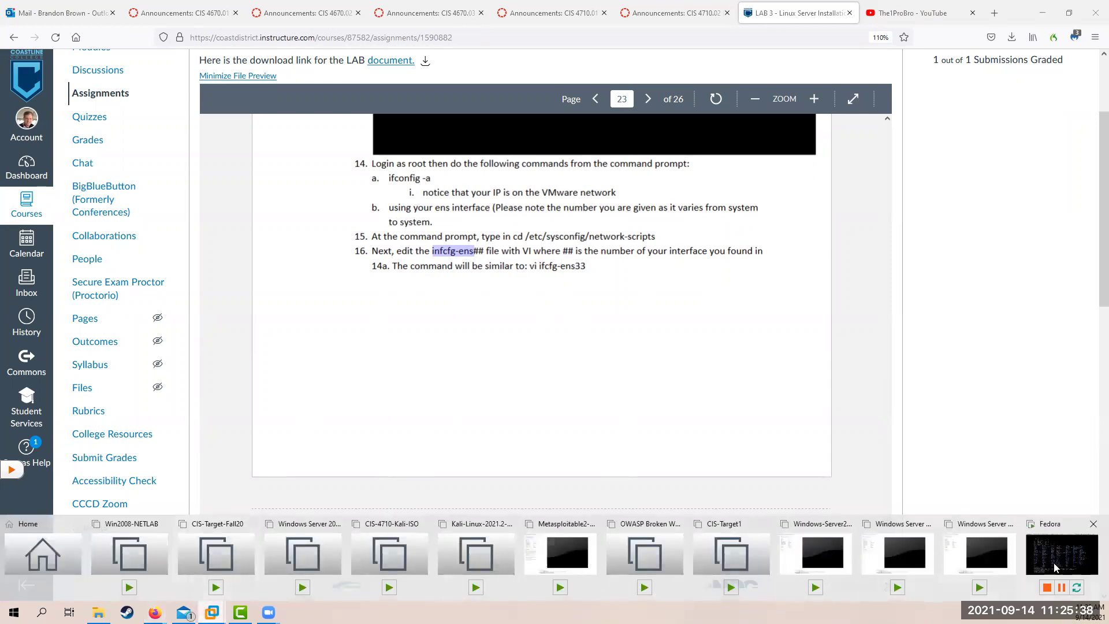
click(1038, 560)
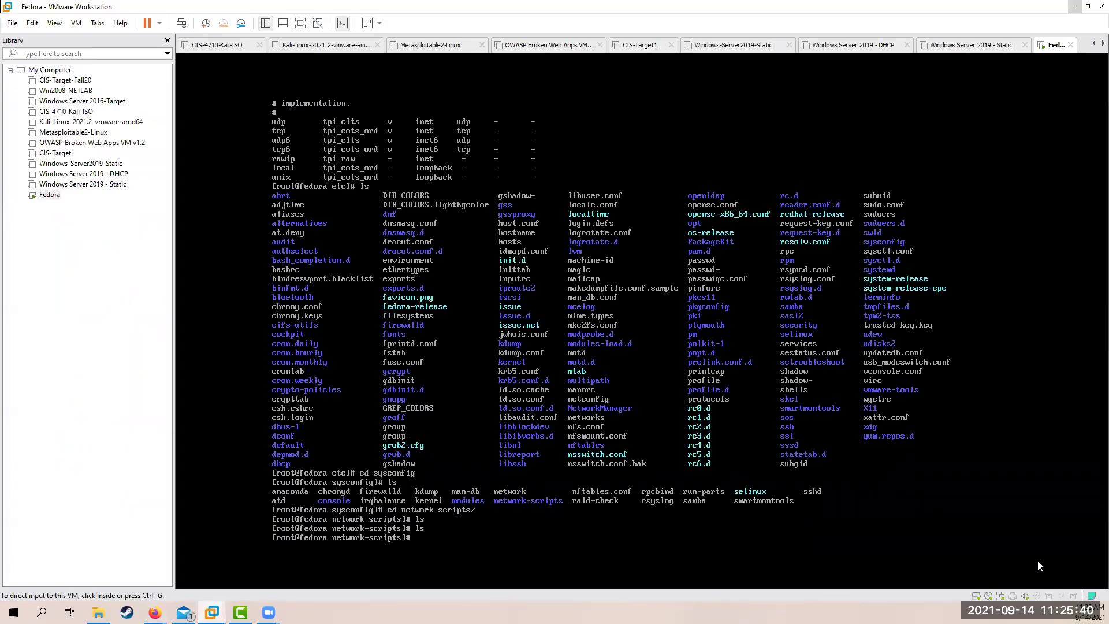
Run ifconfig in the Fedora VM to confirm ens33 holds 192.168.1.210
key(ctrl+g)
text(ifconfig)
key(Return)
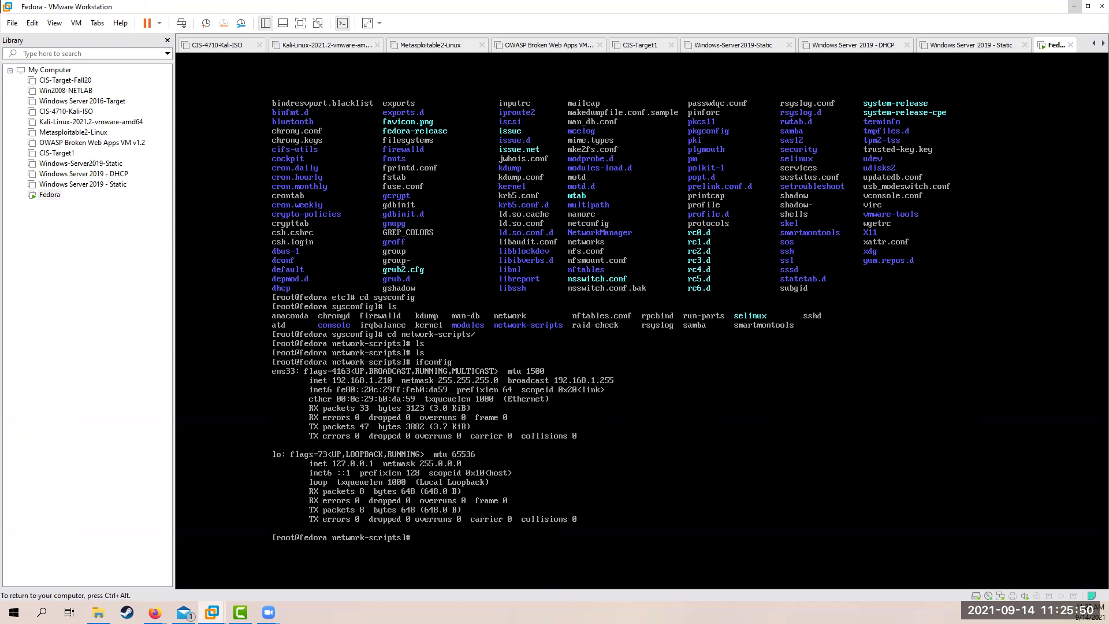
Move up through sysconfig to /etc, listing each directory's contents
text(cd ..)
key(Return)
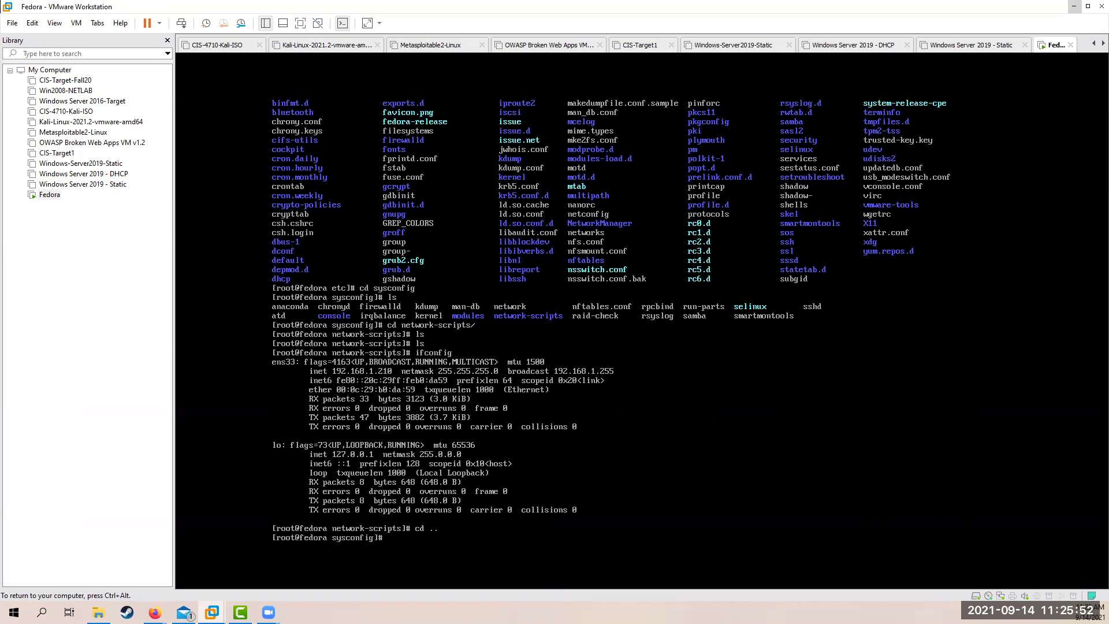
text(ls)
key(Return)
text(cd)
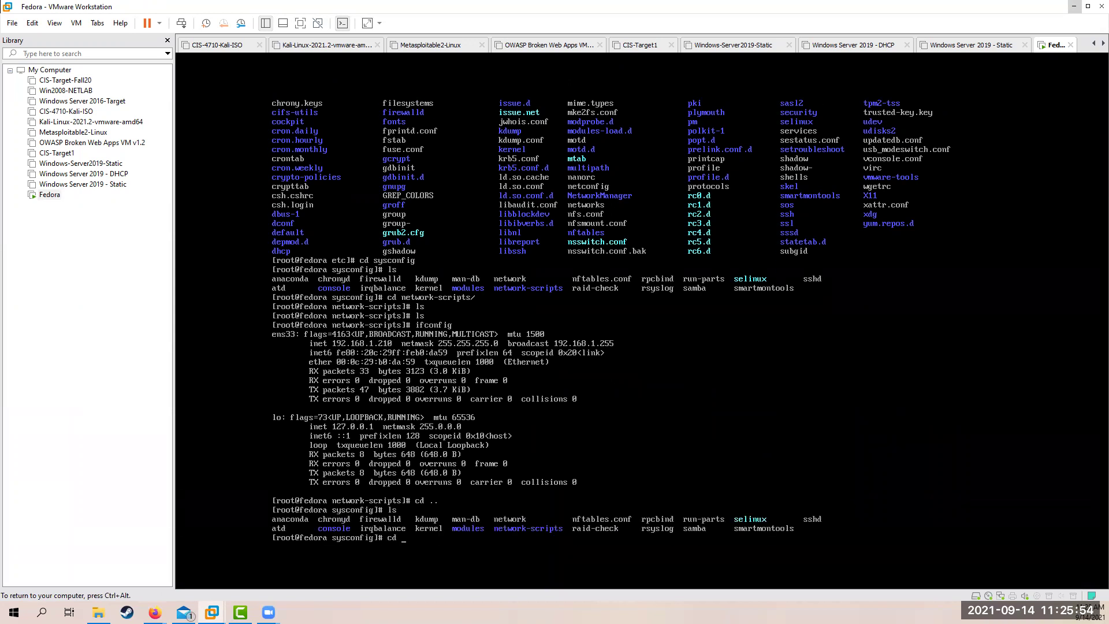
key(BackSpace)
key(BackSpace)
text(cd ..)
key(Return)
text(ls)
key(Return)
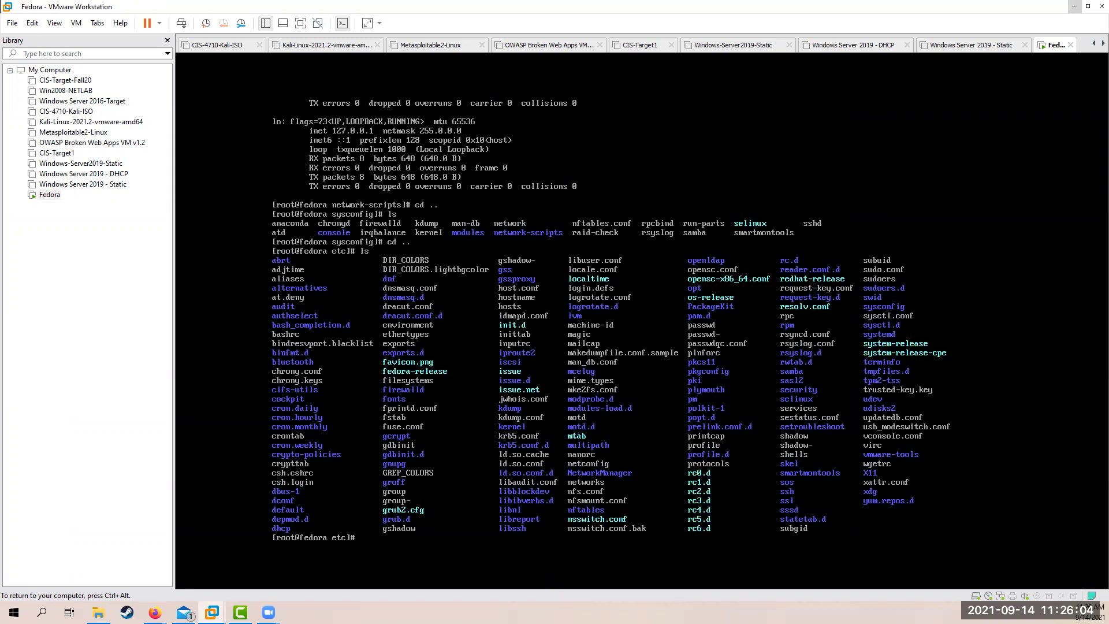
Enter /etc/NetworkManager, list its contents and prepare to cat NetworkManager.conf
text(cd NetworkManager/)
key(Return)
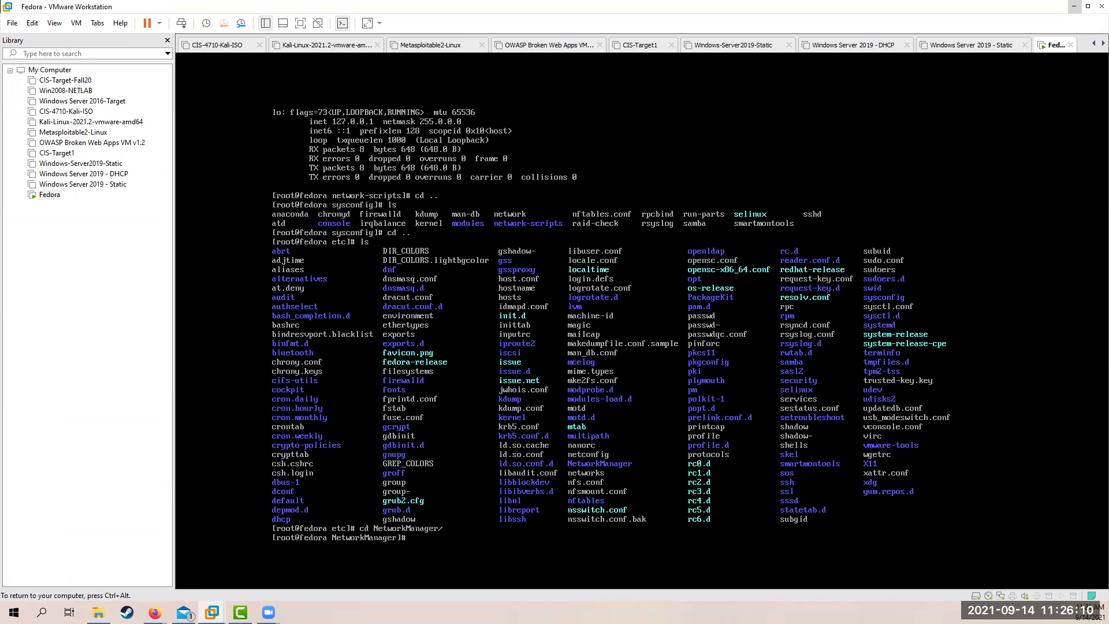
text(ls)
key(Return)
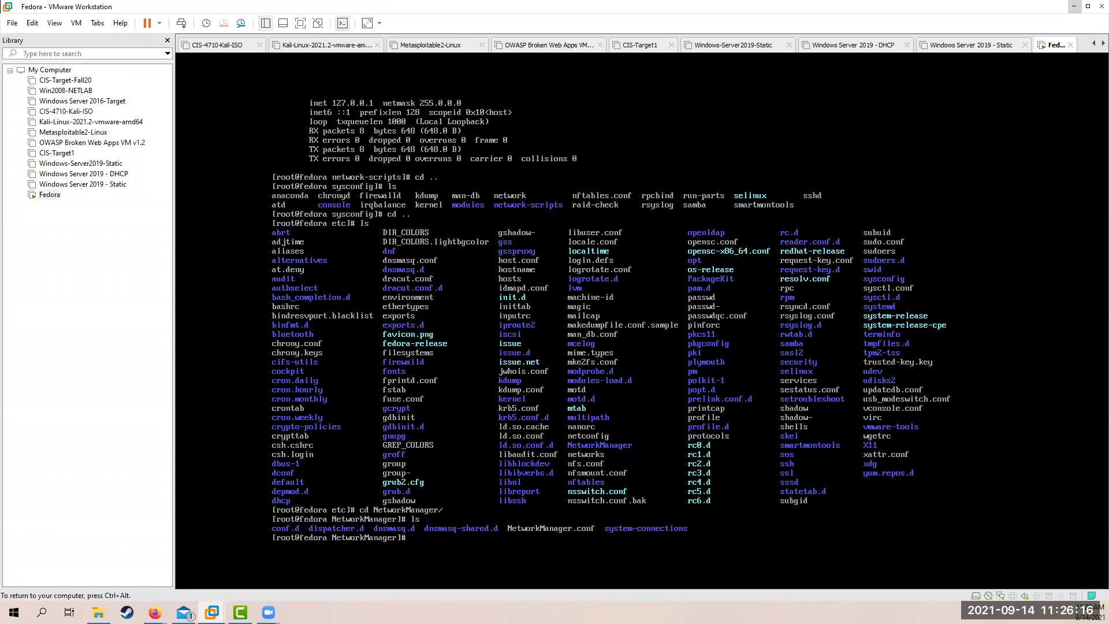
text(cat NetworkManager.conf)
Print NetworkManager.conf, then page through it with cat | more
key(BackSpace)
key(Return)
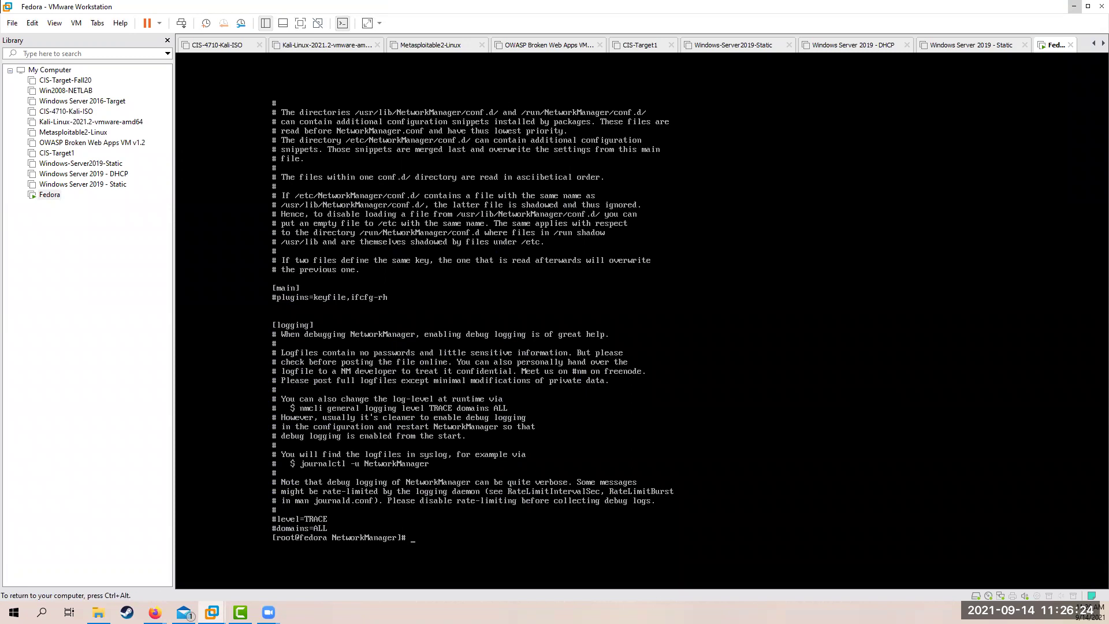
text(cat NetworkManager.conf | more)
key(Return)
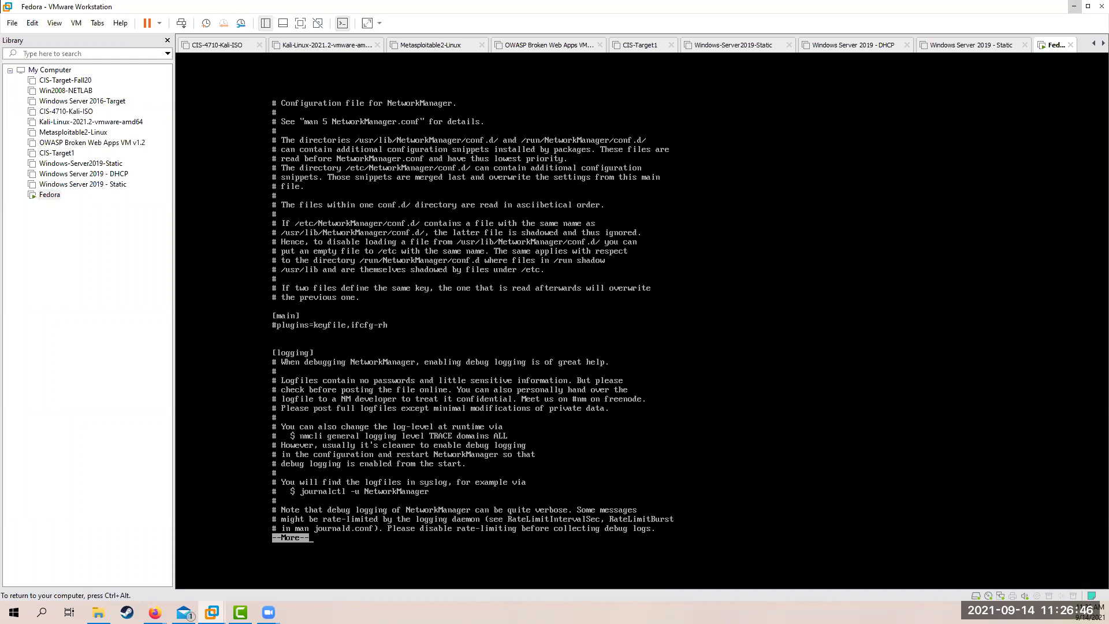
key(Return)
key(Return)
key(Return)
key(Return)
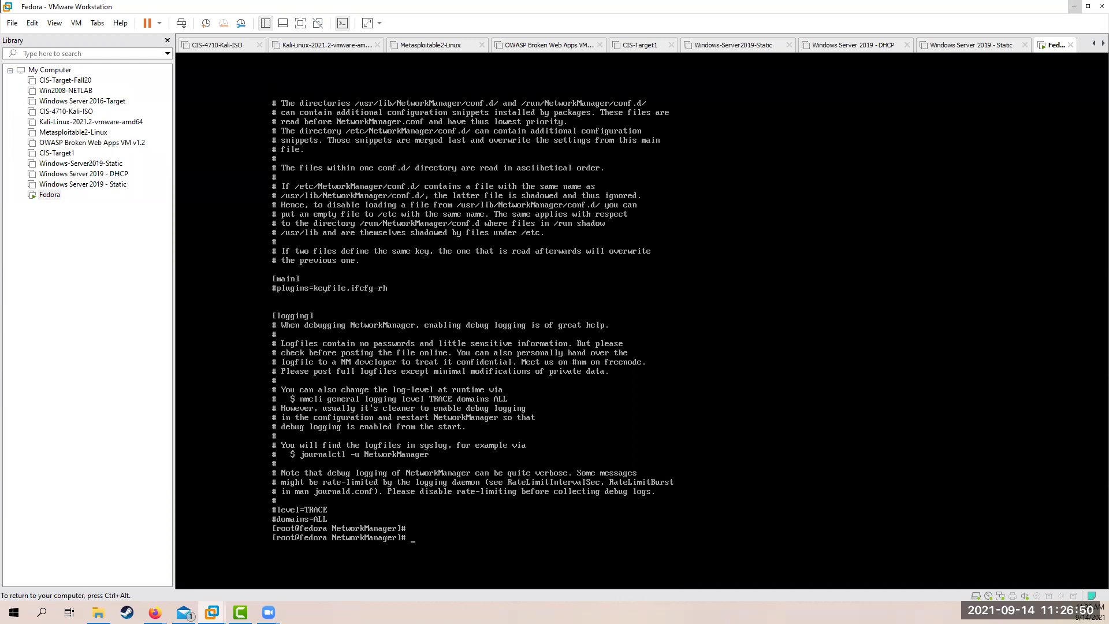
key(Return)
List the NetworkManager folder and start moving into system-connections
text(ls)
key(Return)
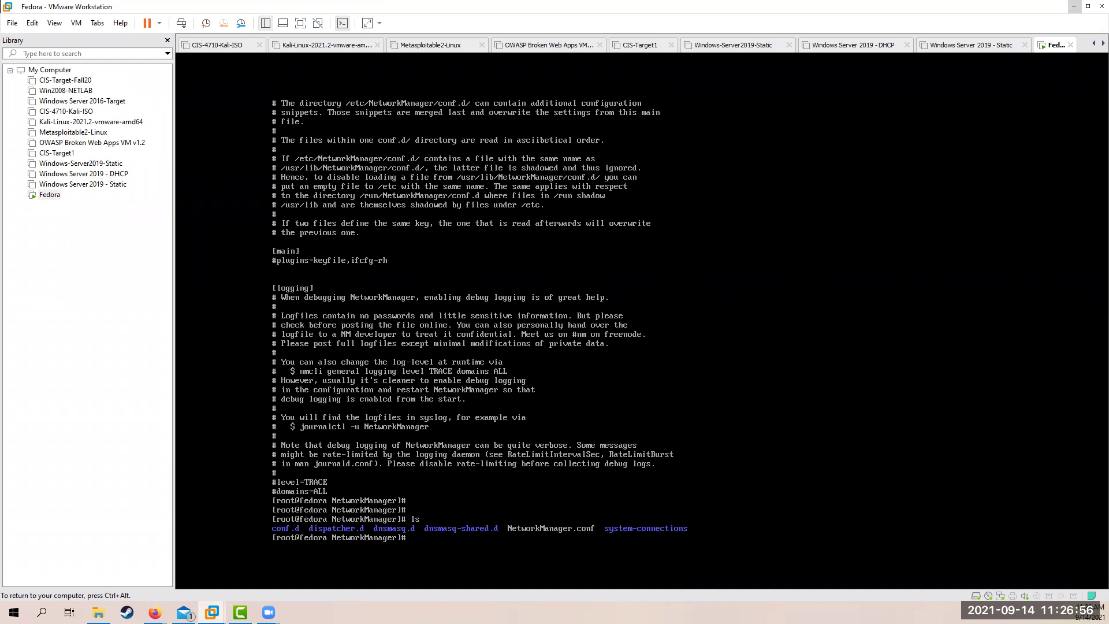
text(cd system-connections)
Enter system-connections, list it and print ens33.nmconnection
key(Return)
text(ls)
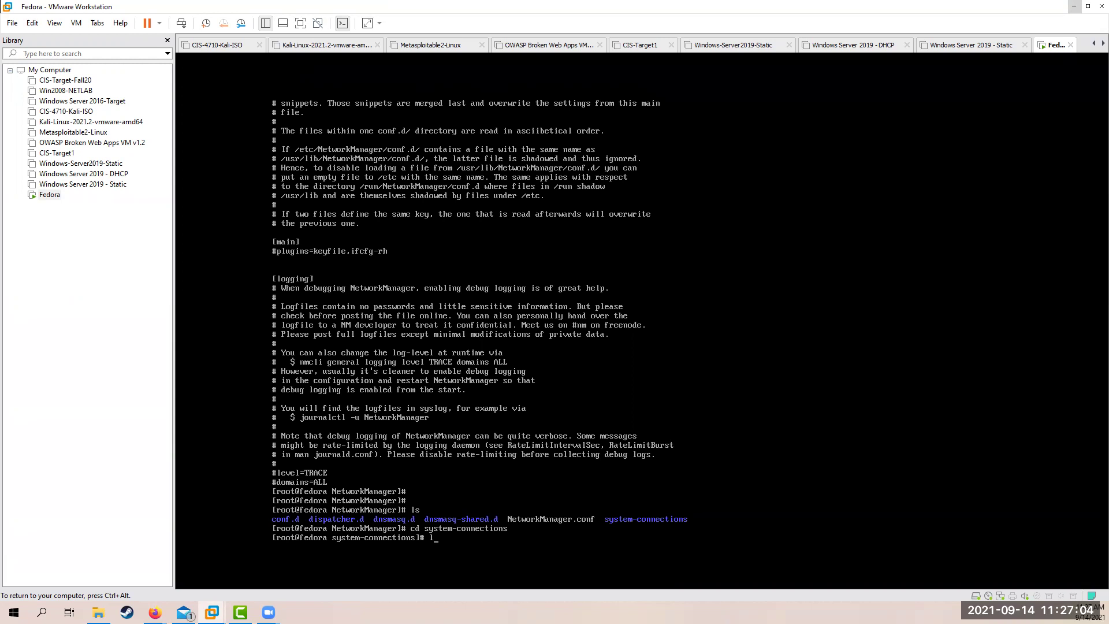
key(Return)
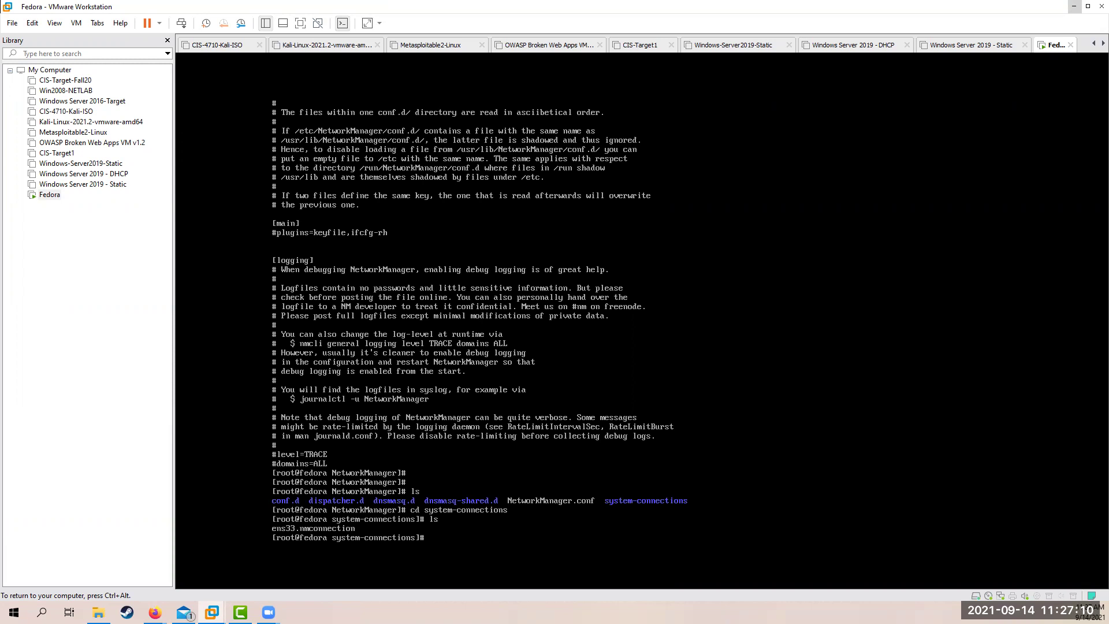
text(t ens)
key(Tab)
key(Return)
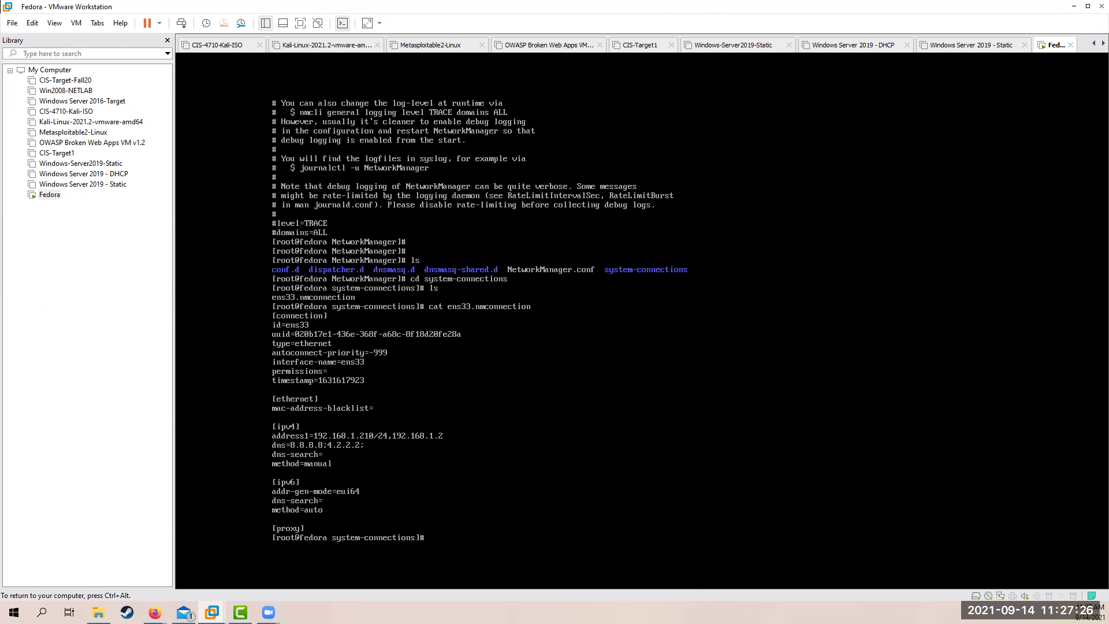
Show the current path, then reprint ens33.nmconnection through more to check 192.168.1.210/24 and gateway 192.168.1.2
text(wd)
key(Return)
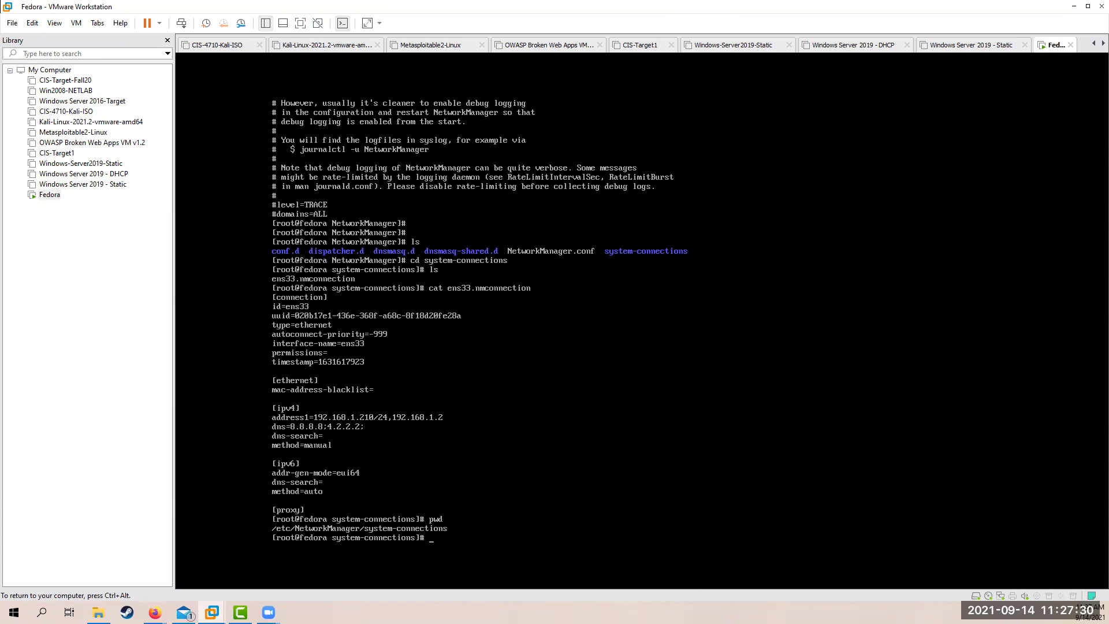
key(Up)
key(Up)
key(Return)
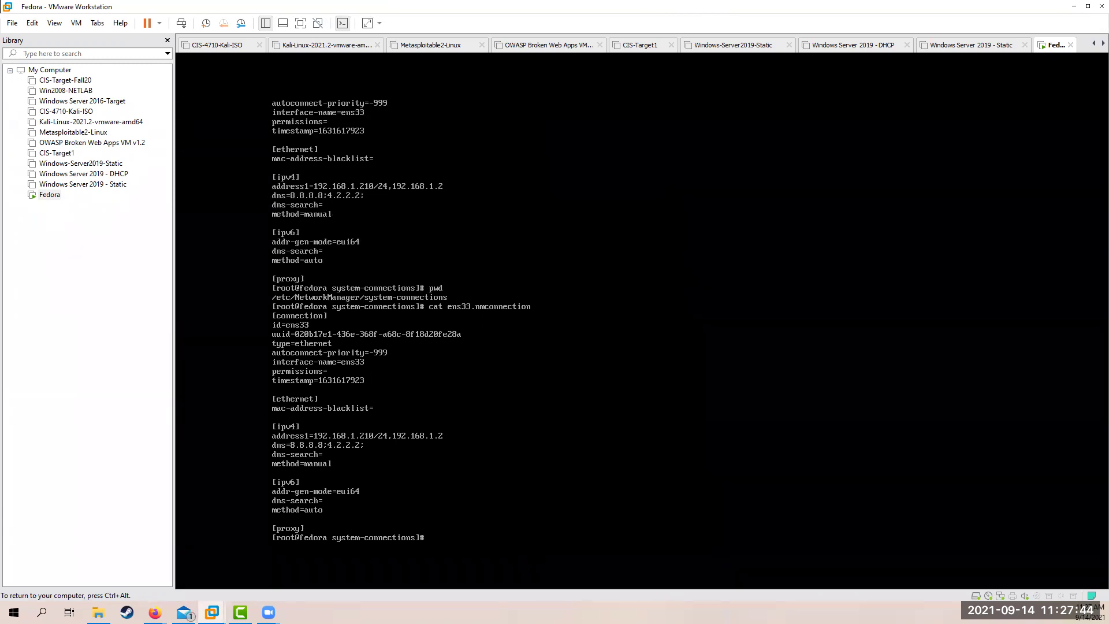
key(Up)
text(more)
key(Return)
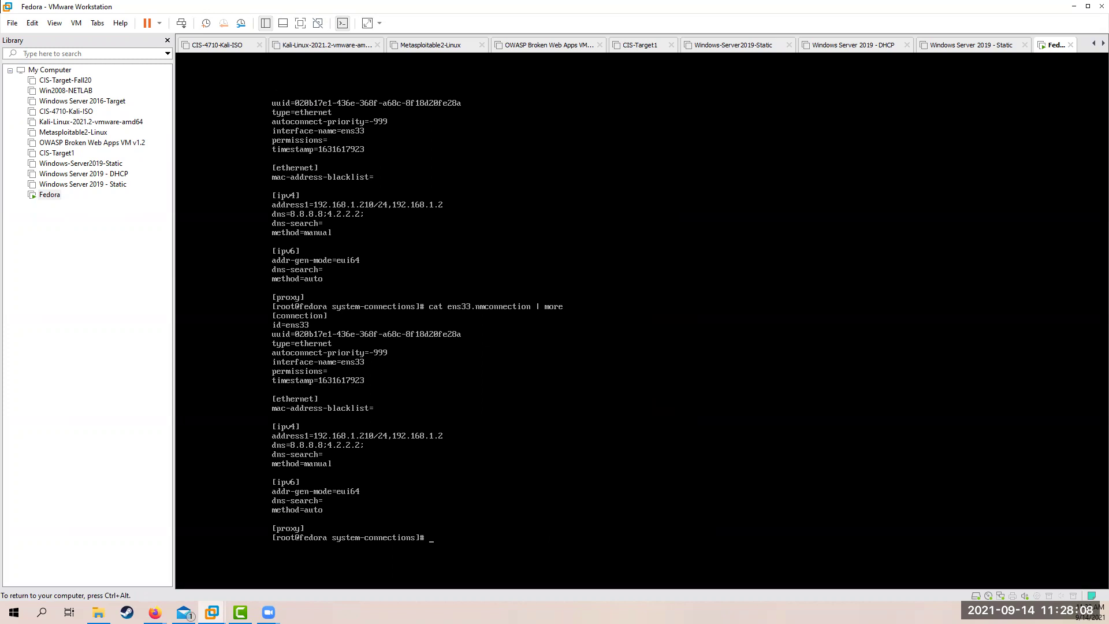
Clear the terminal and list the saved connection profiles
text(clear)
key(Return)
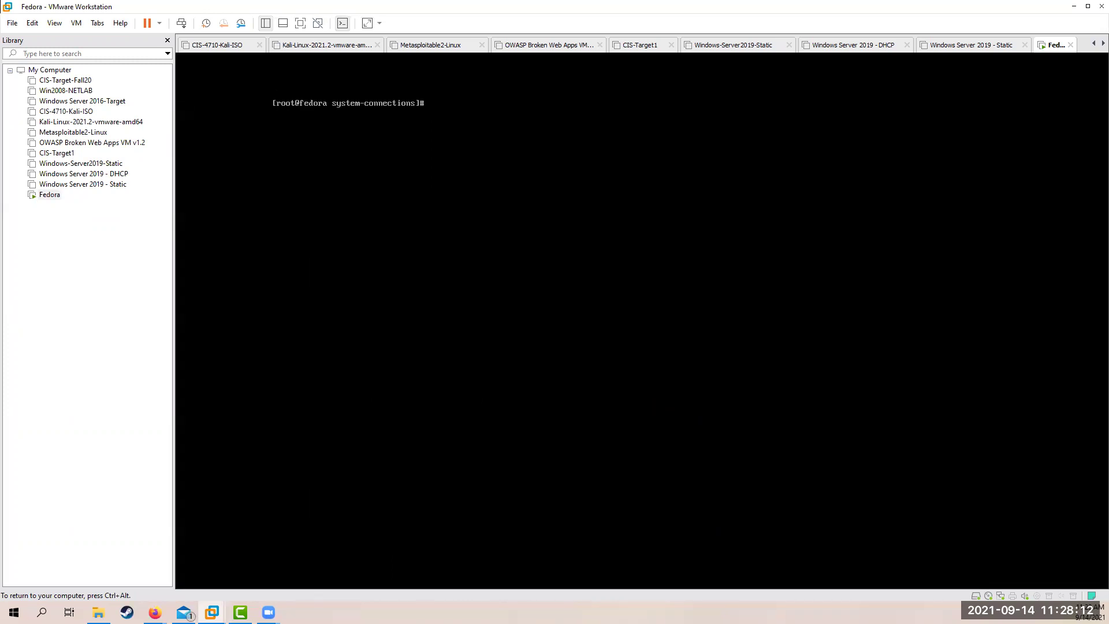
text(ls)
key(Return)
Open ens33.nmconnection in vi to inspect the address and DNS lines, then quit with :q! unsaved
text(vi ens33)
key(Tab)
key(Return)
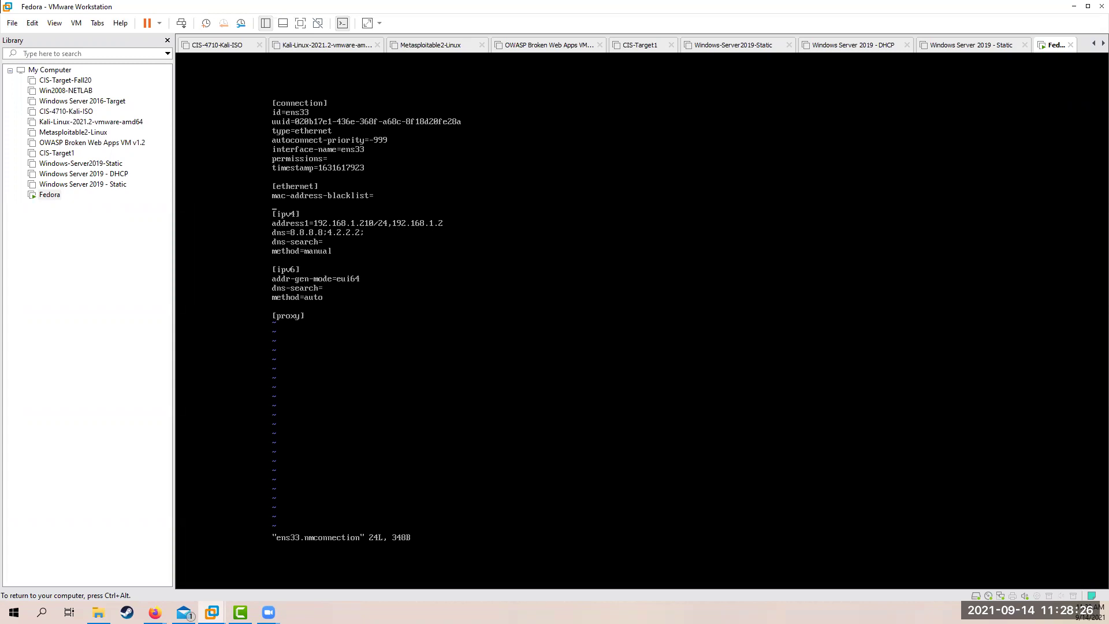
key(Down)
key(Down)
key(Down)
key(Down)
key(Down)
key(Down)
key(Down)
key(Down)
key(Up)
key(Up)
key(Right)
key(Right)
key(Right)
key(Right)
key(Right)
key(Right)
key(Right)
key(Right)
key(Right)
key(Left)
key(Left)
key(Left)
key(Right)
key(Down)
key(Down)
key(Down)
text(:)
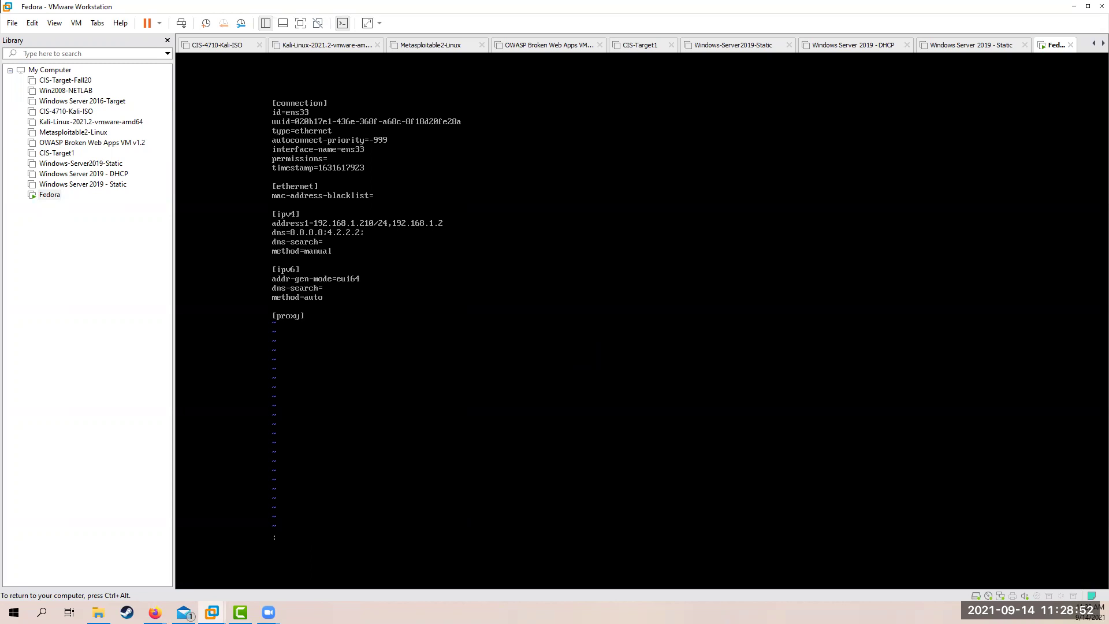
text(q!)
key(Return)
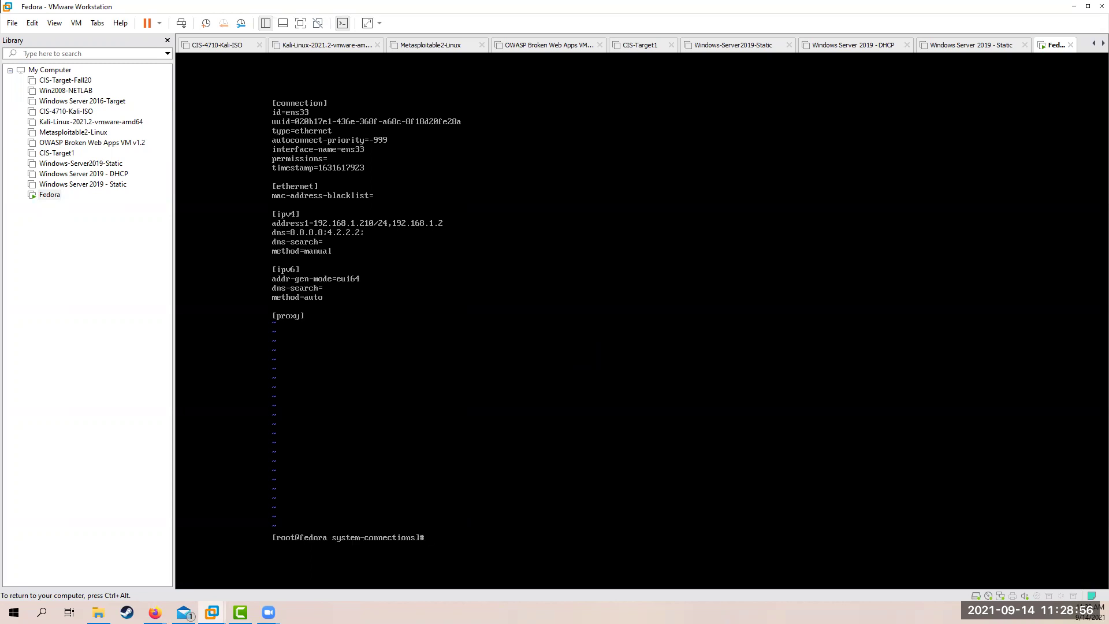
Ping google.com from a cleared screen, getting 6 of 6 replies with 0% packet loss
text(clear)
key(Return)
text(ping g)
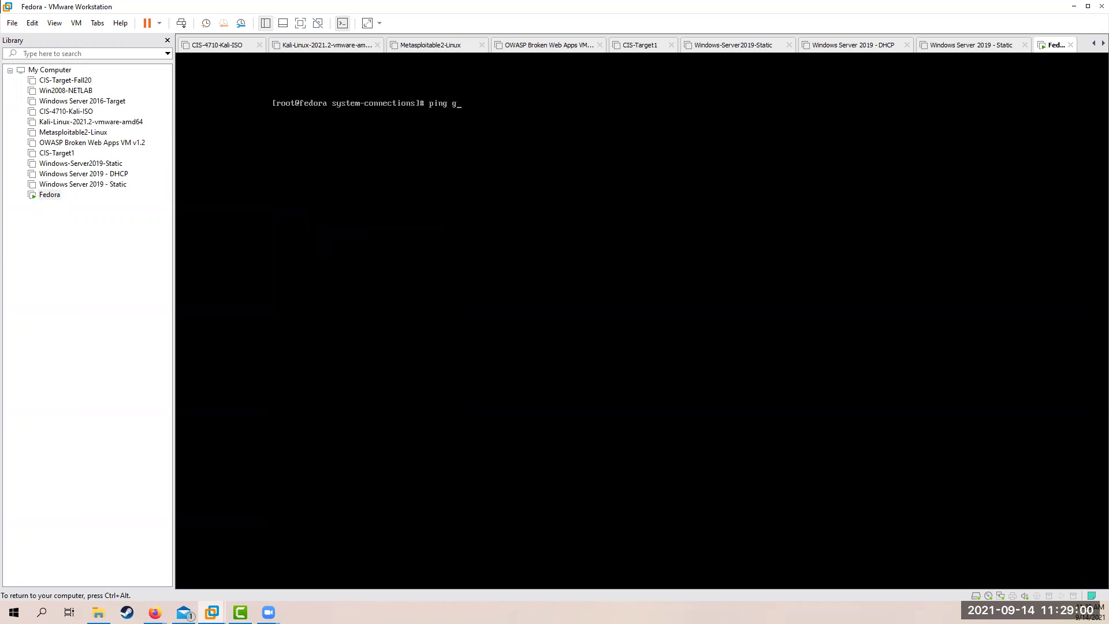
text(oogle.com)
key(Return)
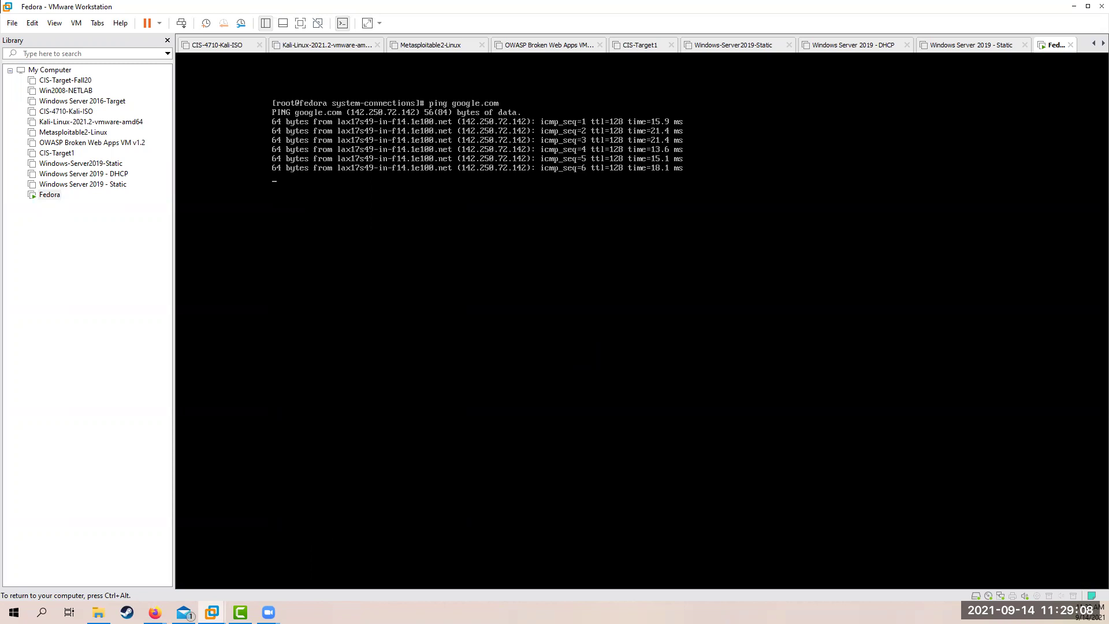
key(ctrl+c)
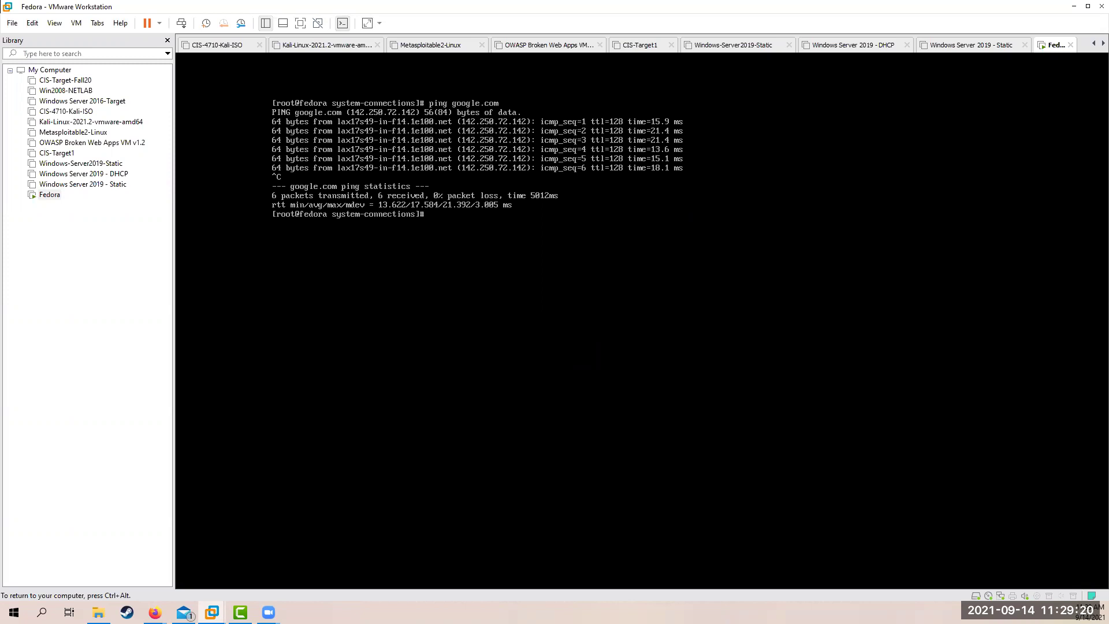
Confirm ens33.nmconnection sits in the system-connections directory with pwd and ls
text(vi ens33.nmconnection)
key(Up)
key(Up)
key(Up)
key(Up)
key(Up)
key(Up)
key(Up)
key(Up)
key(Down)
key(Down)
key(Down)
key(Down)
key(Down)
key(Down)
key(Down)
key(Down)
text(pwd)
key(Return)
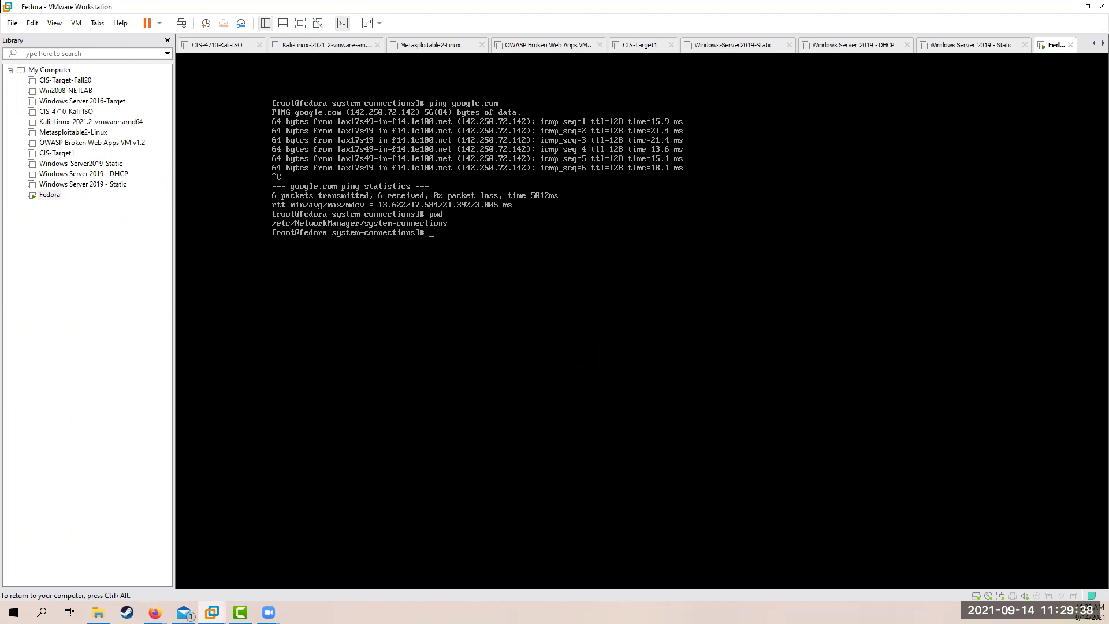
text(ls)
key(Return)
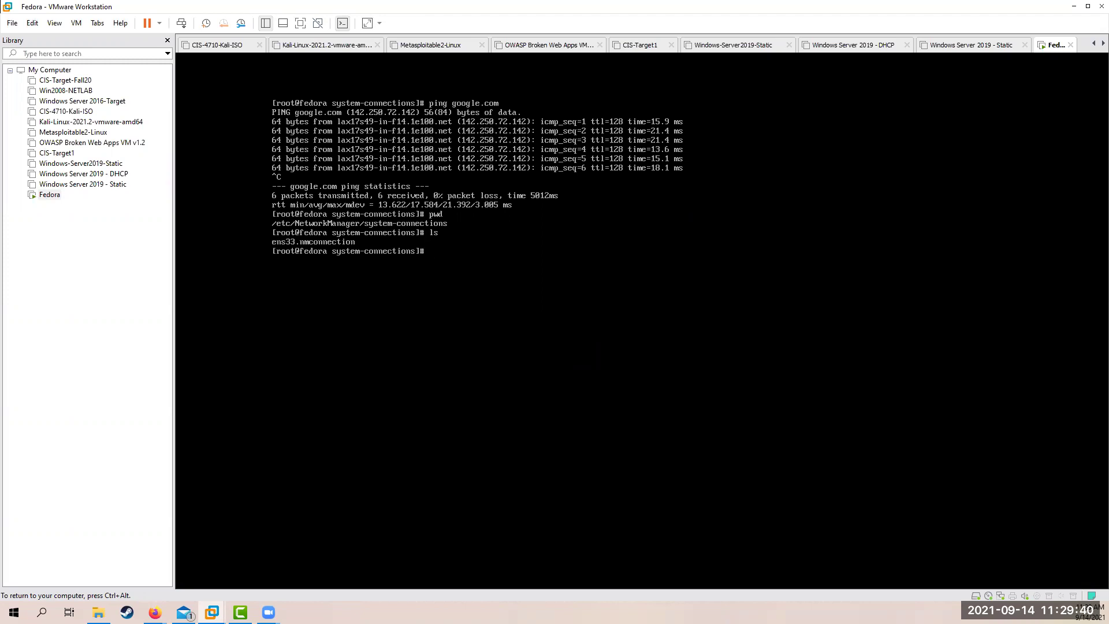
Release keyboard and mouse control from the VM back to the host
key(ctrl+alt)
click(235, 248)
key(ctrl+alt)
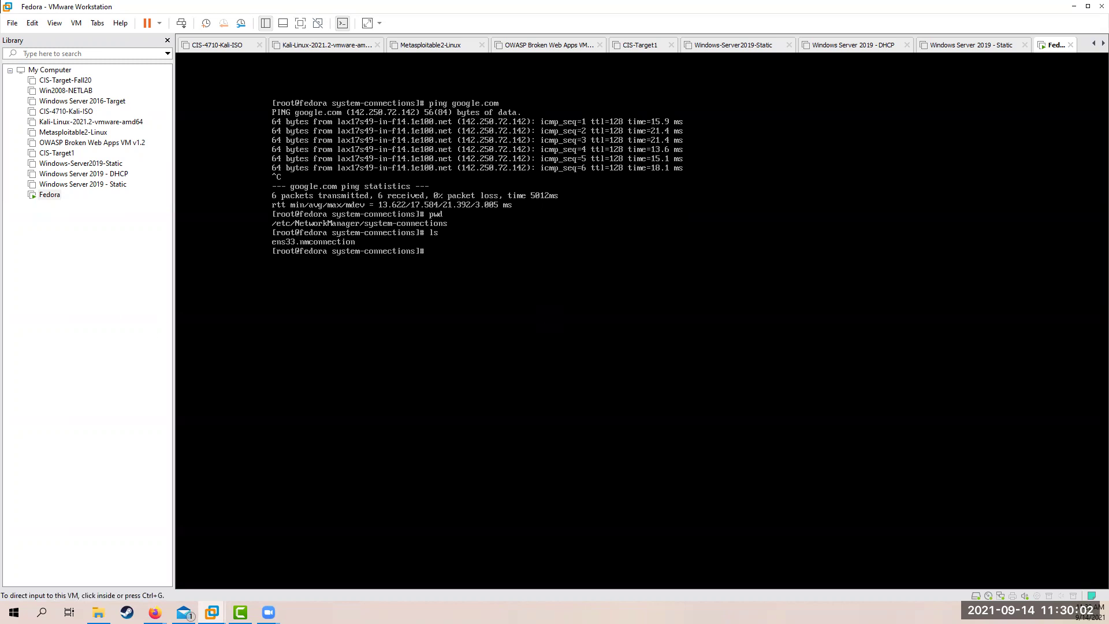